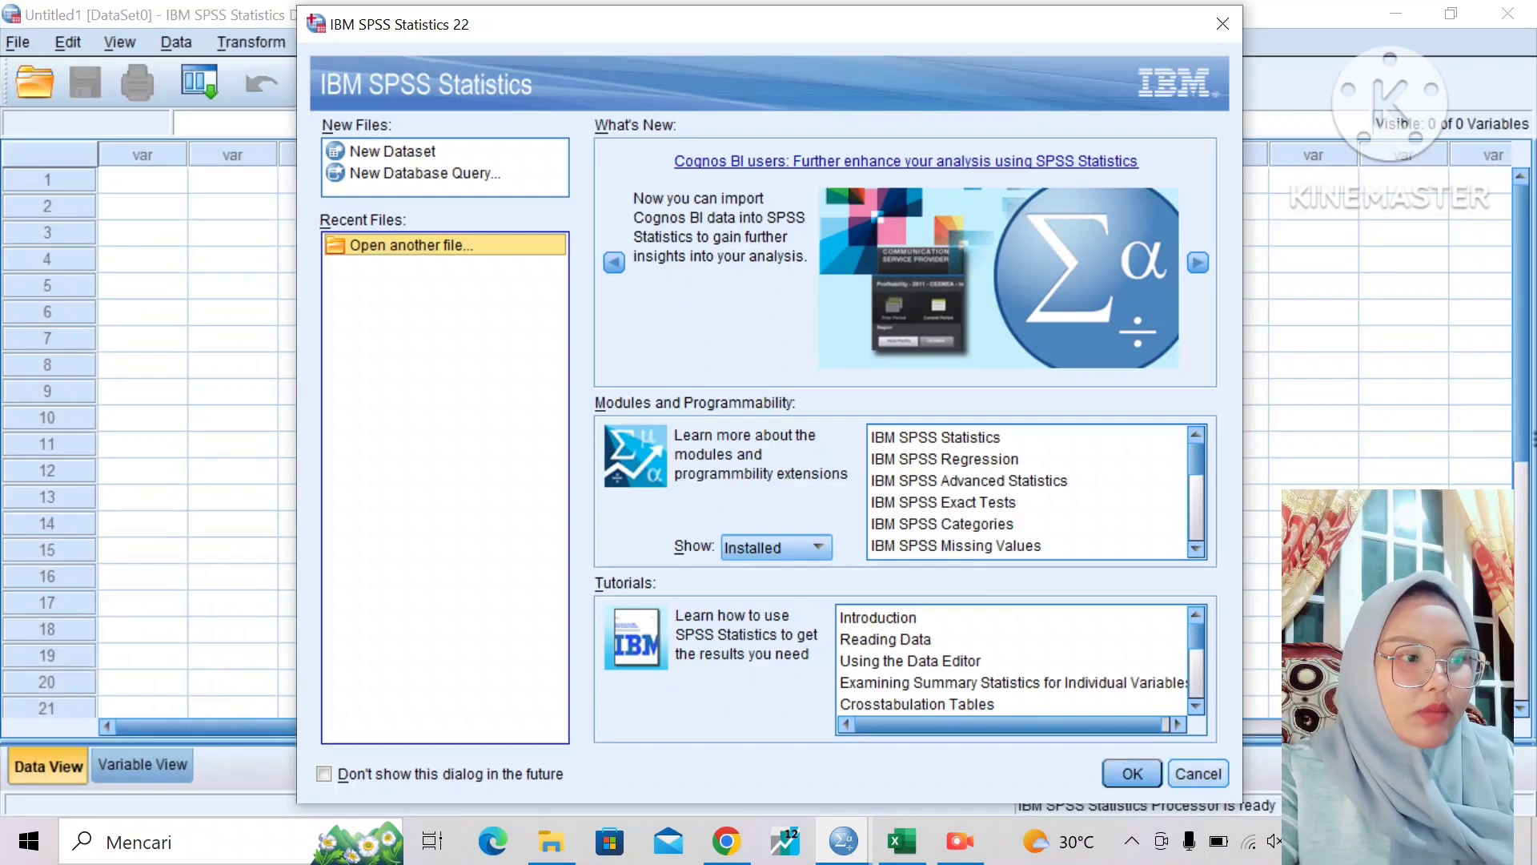
Dismiss the startup dialog to reach the empty data editor.
{"action": "key", "text": "Escape"}
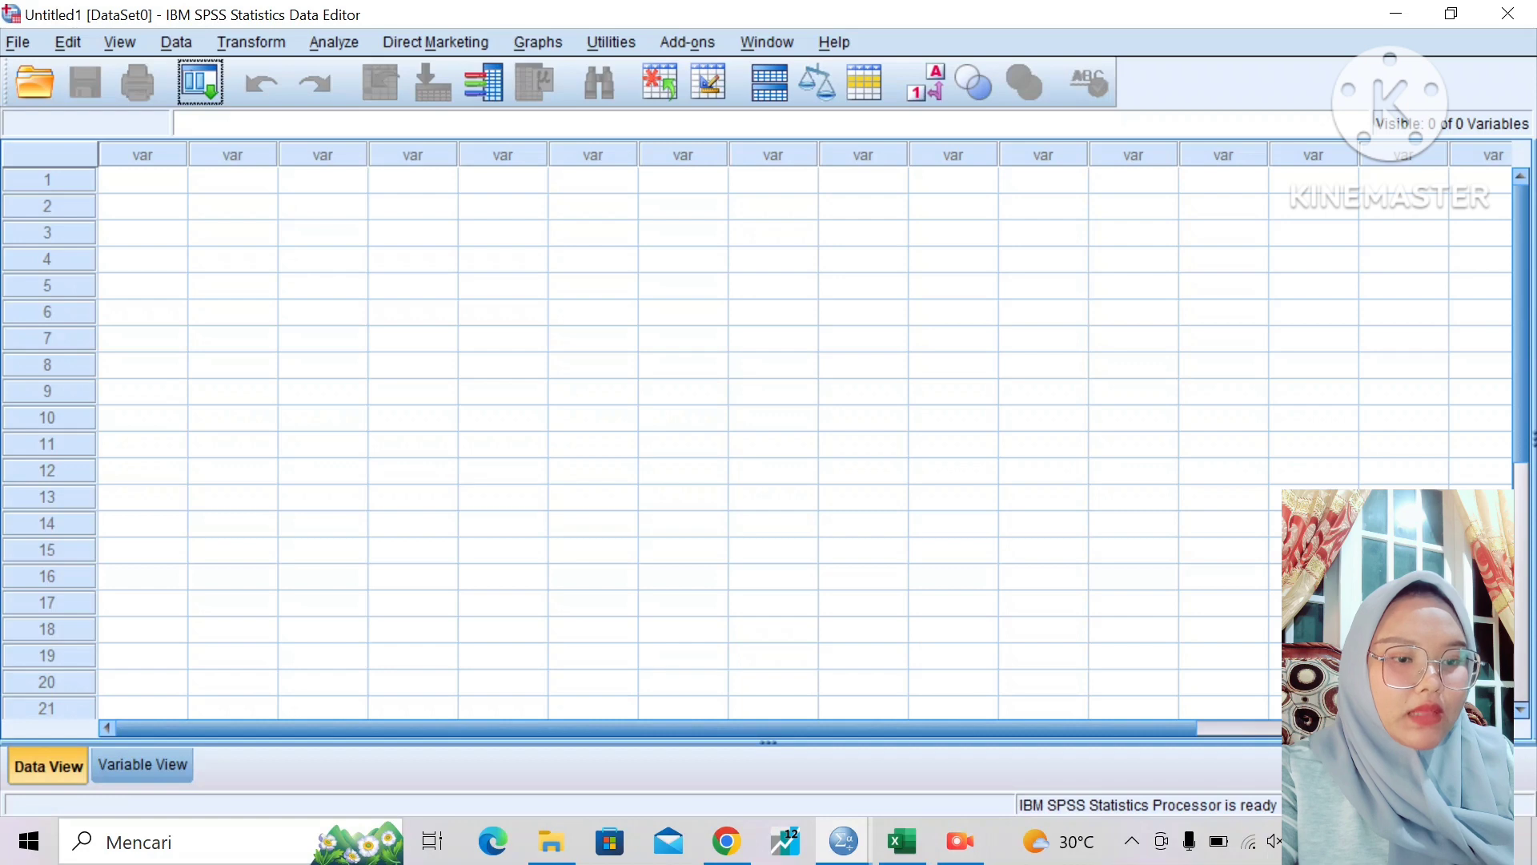
{"action": "key", "text": "ctrl+t"}
{"action": "key", "text": "ctrl+t"}
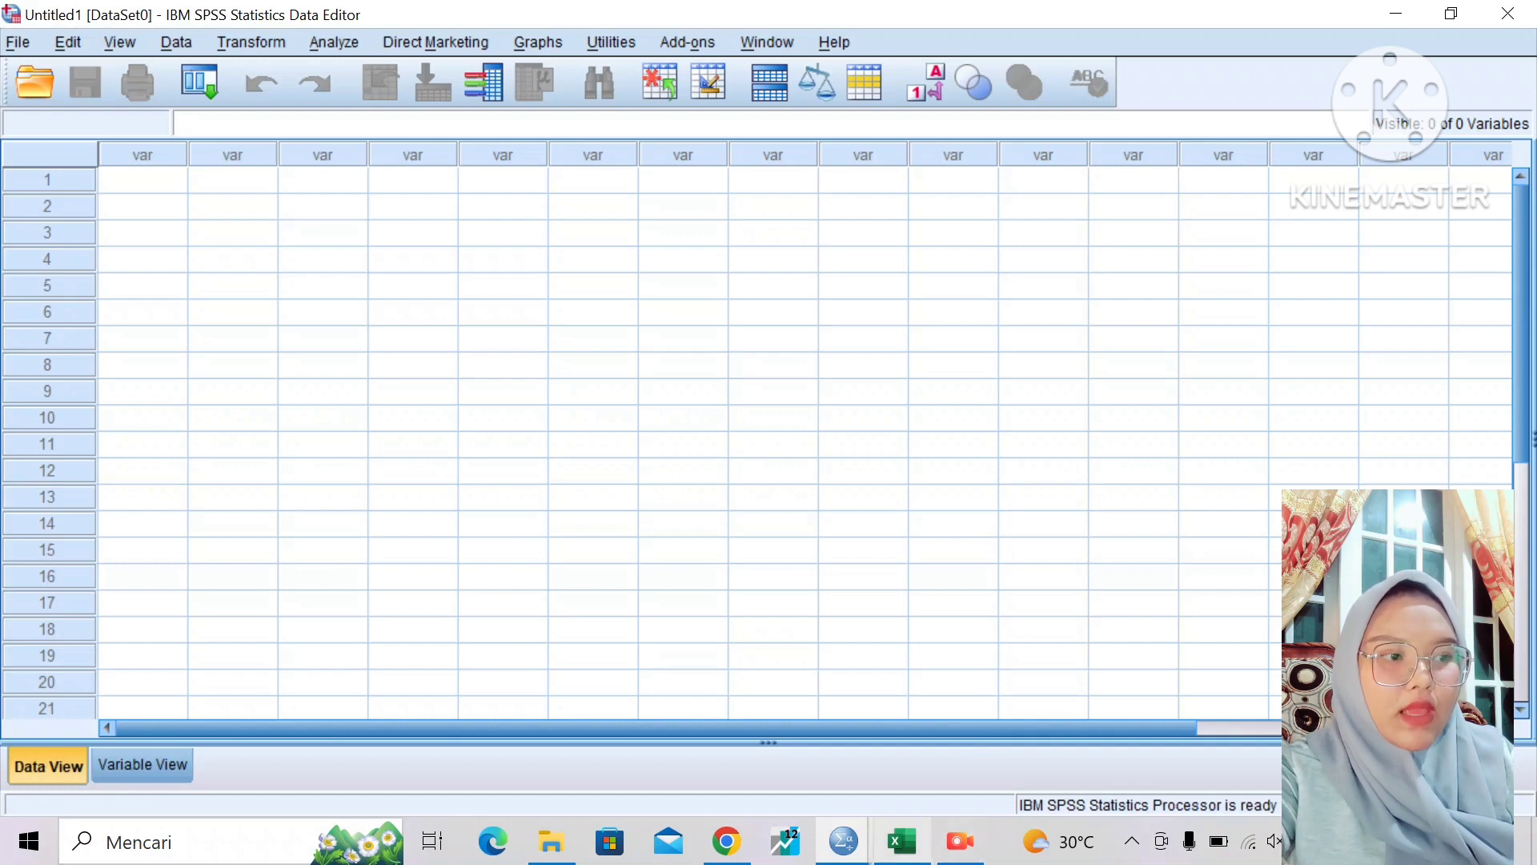
Switch to the TUGAS DATA PANEL EXEL workbook in Excel and copy all ROA, FDR, NPF and BOPO values in E5:H19 without headers.
{"action": "mouse_move", "coordinate": [902, 841]}
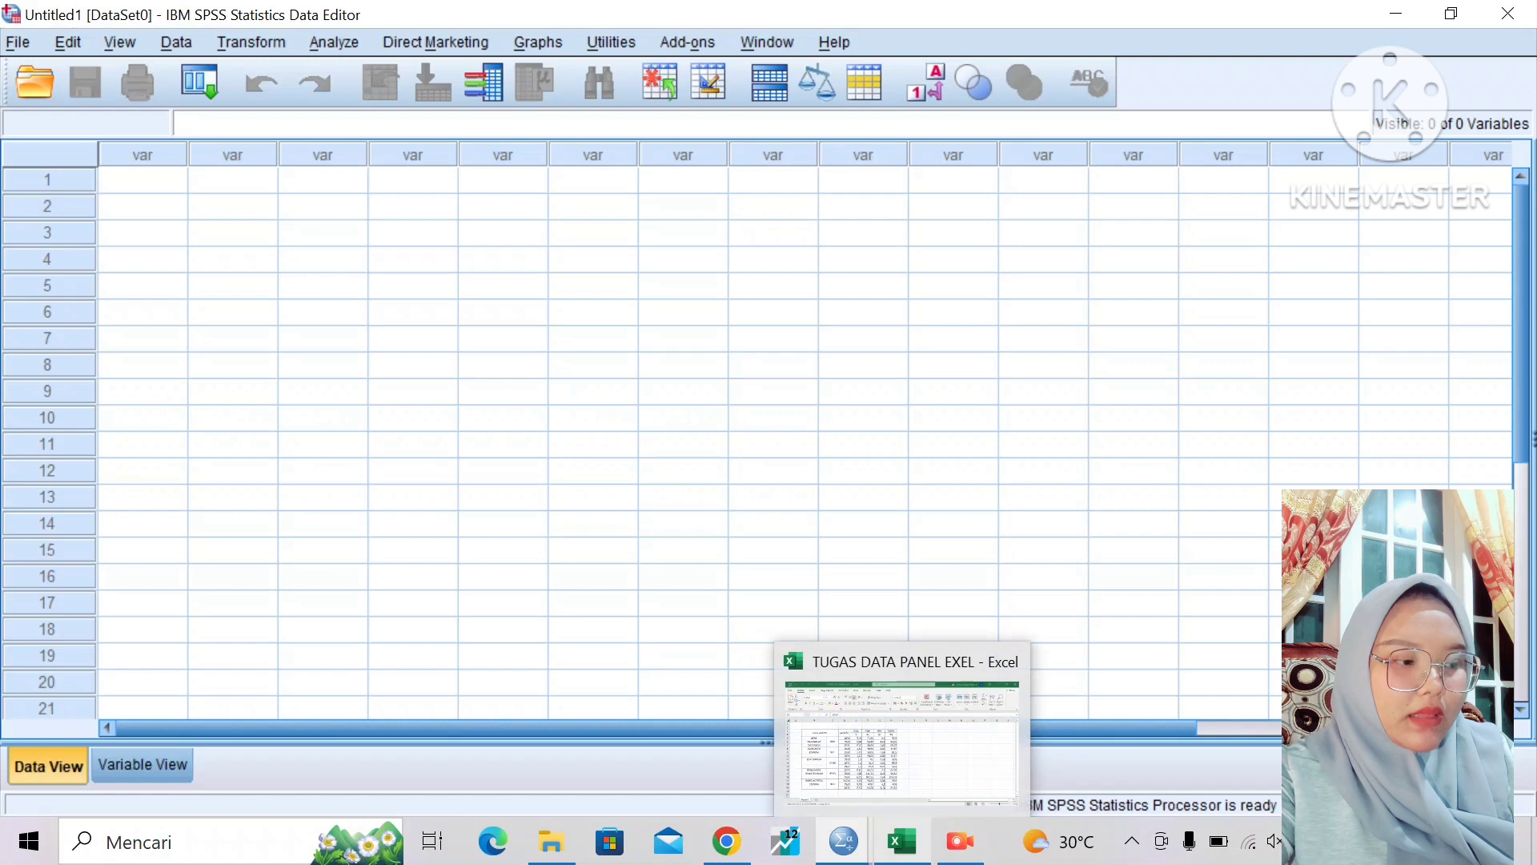
{"action": "left_click", "coordinate": [901, 841]}
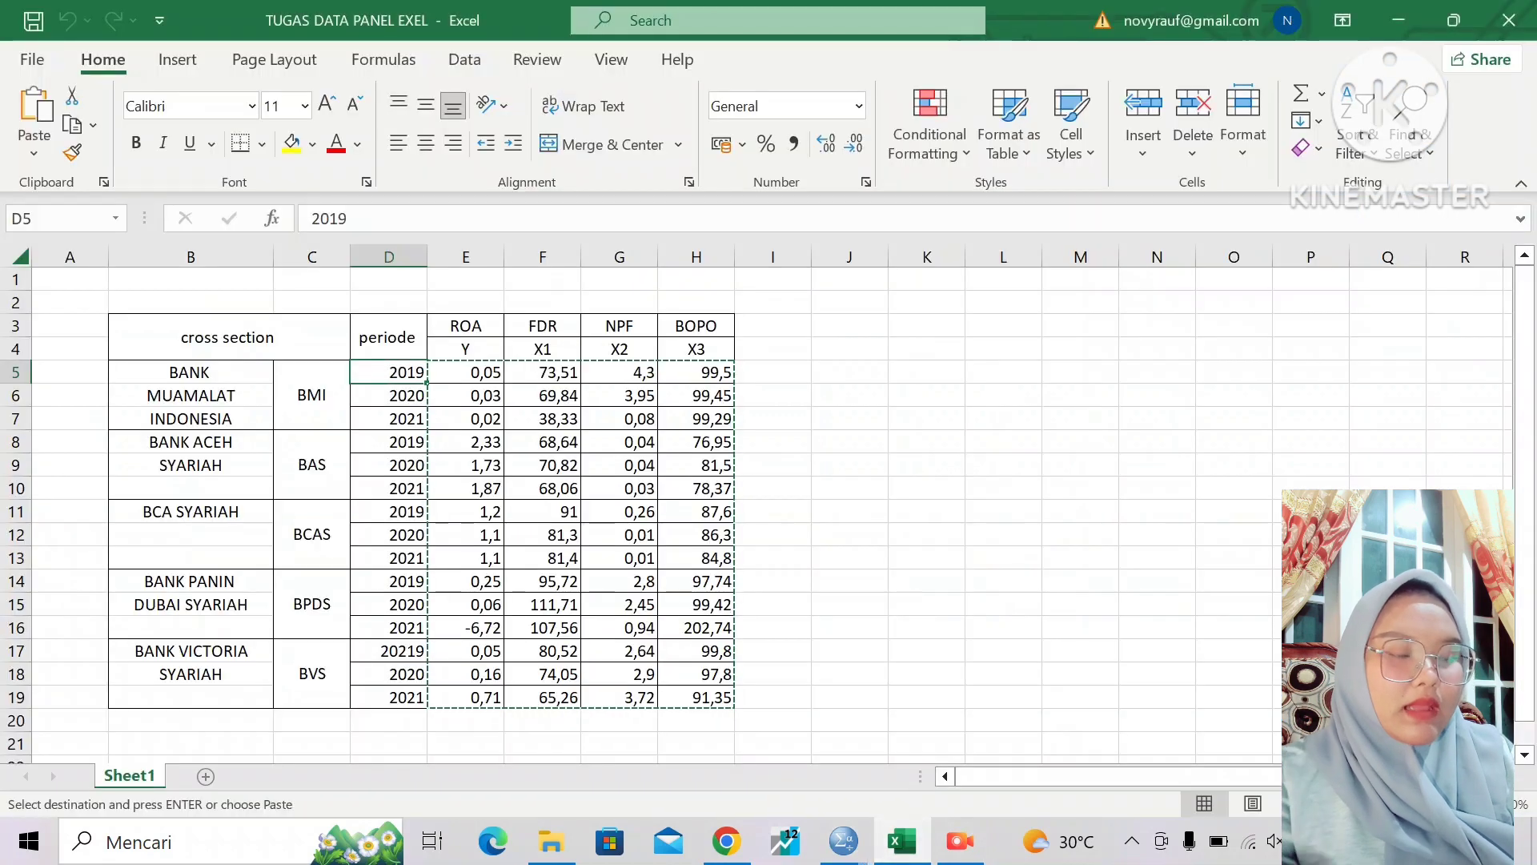
{"action": "left_click", "coordinate": [774, 581]}
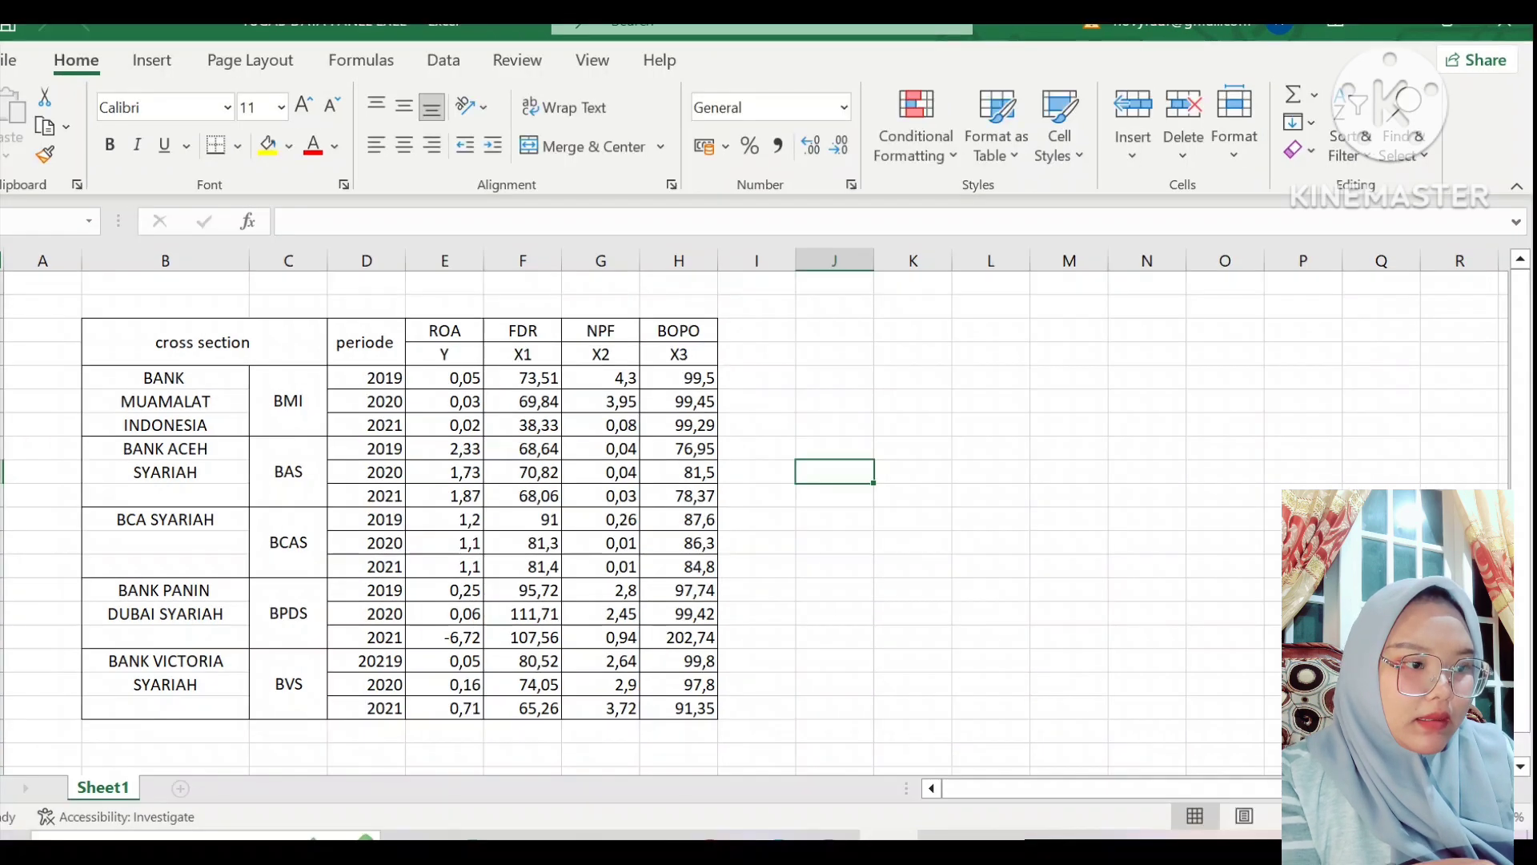
{"action": "left_click_drag", "start_coordinate": [466, 372], "coordinate": [697, 697]}
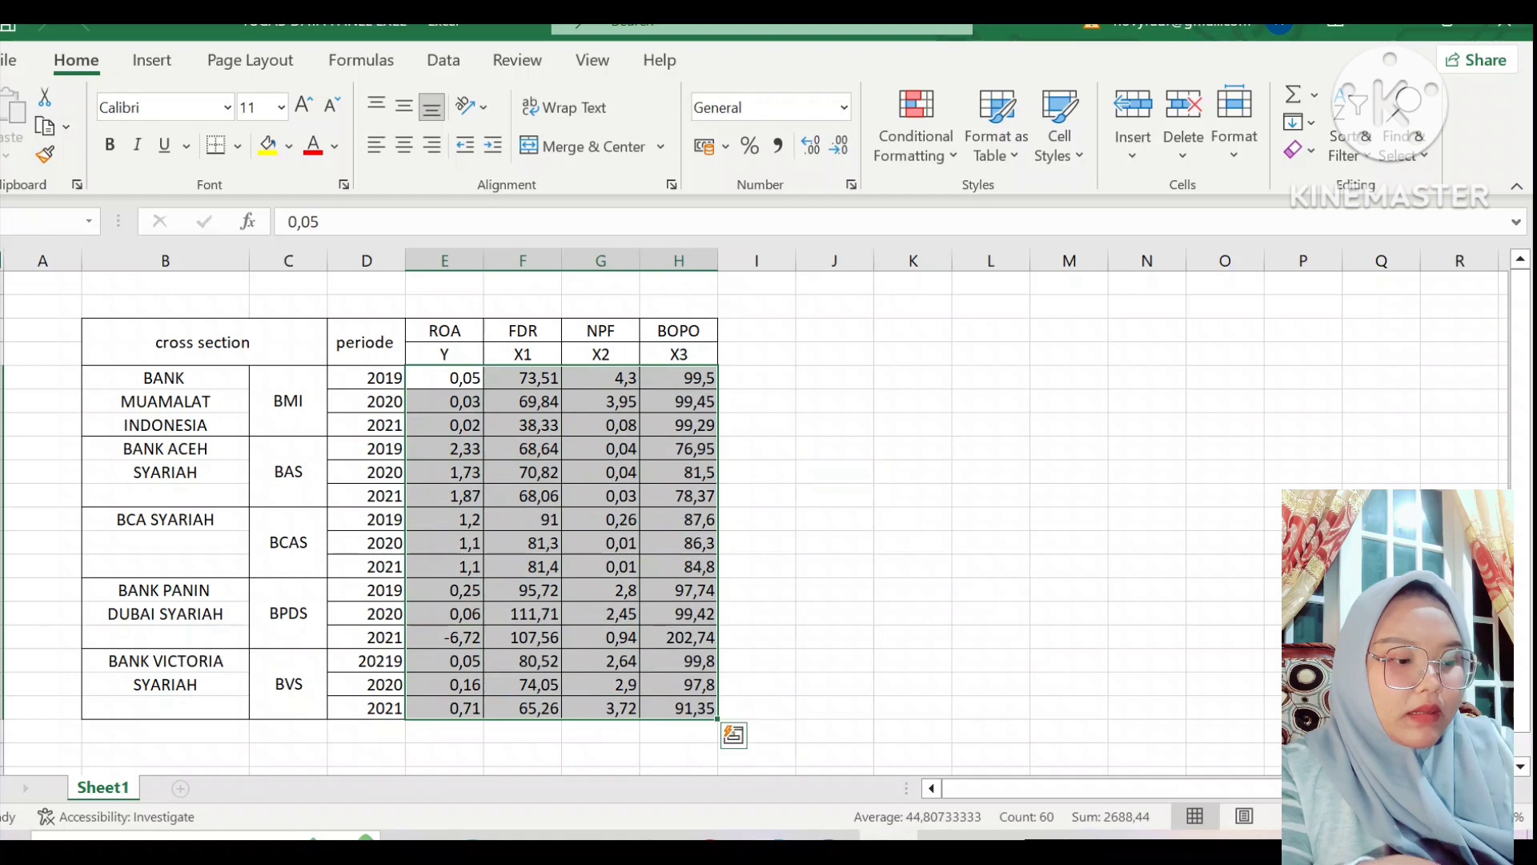
{"action": "right_click", "coordinate": [709, 698]}
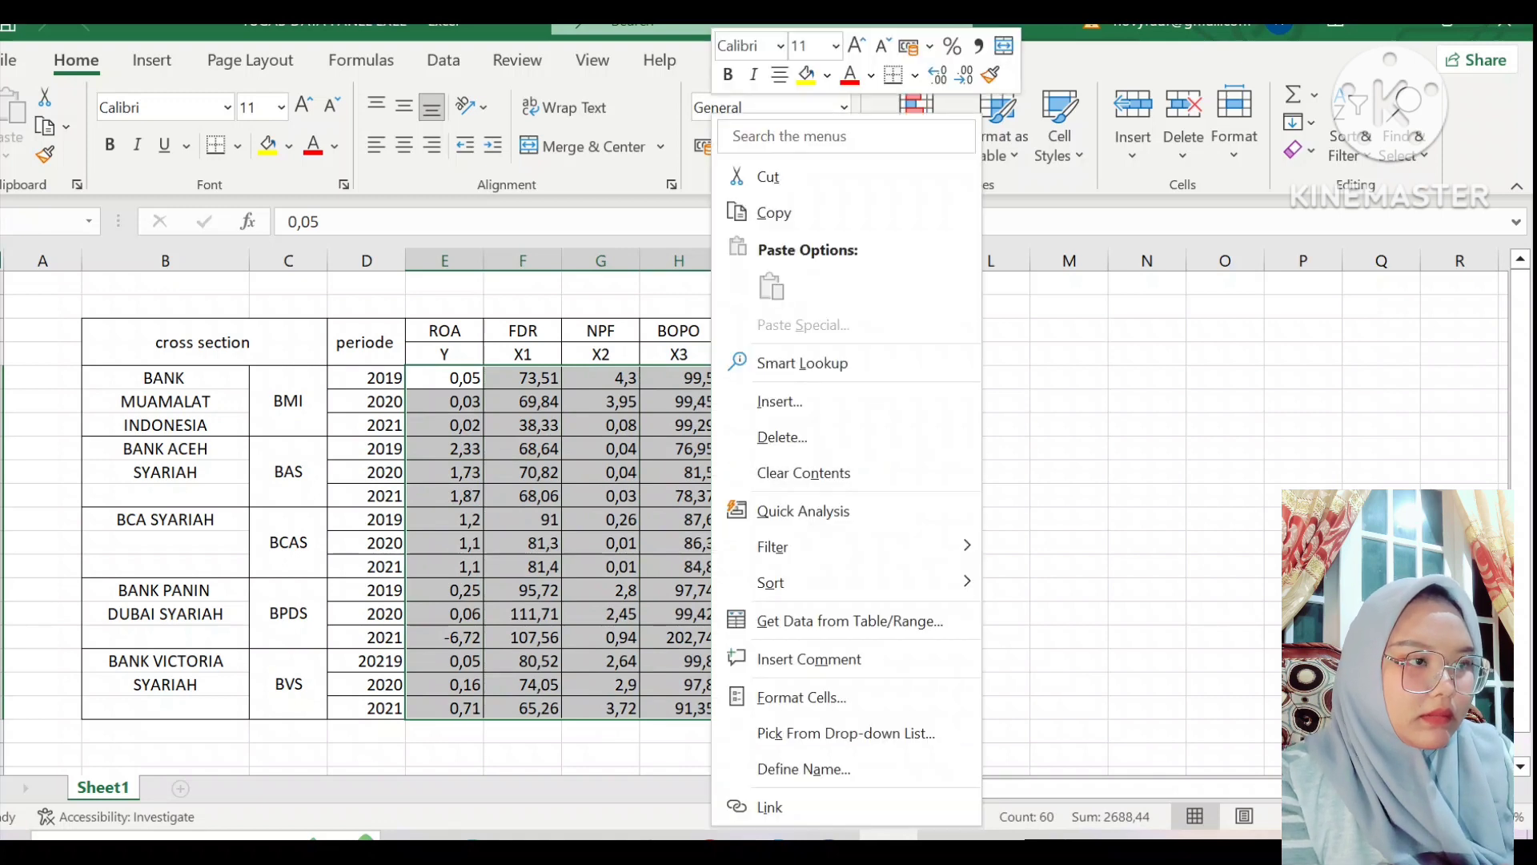
{"action": "left_click", "coordinate": [774, 212]}
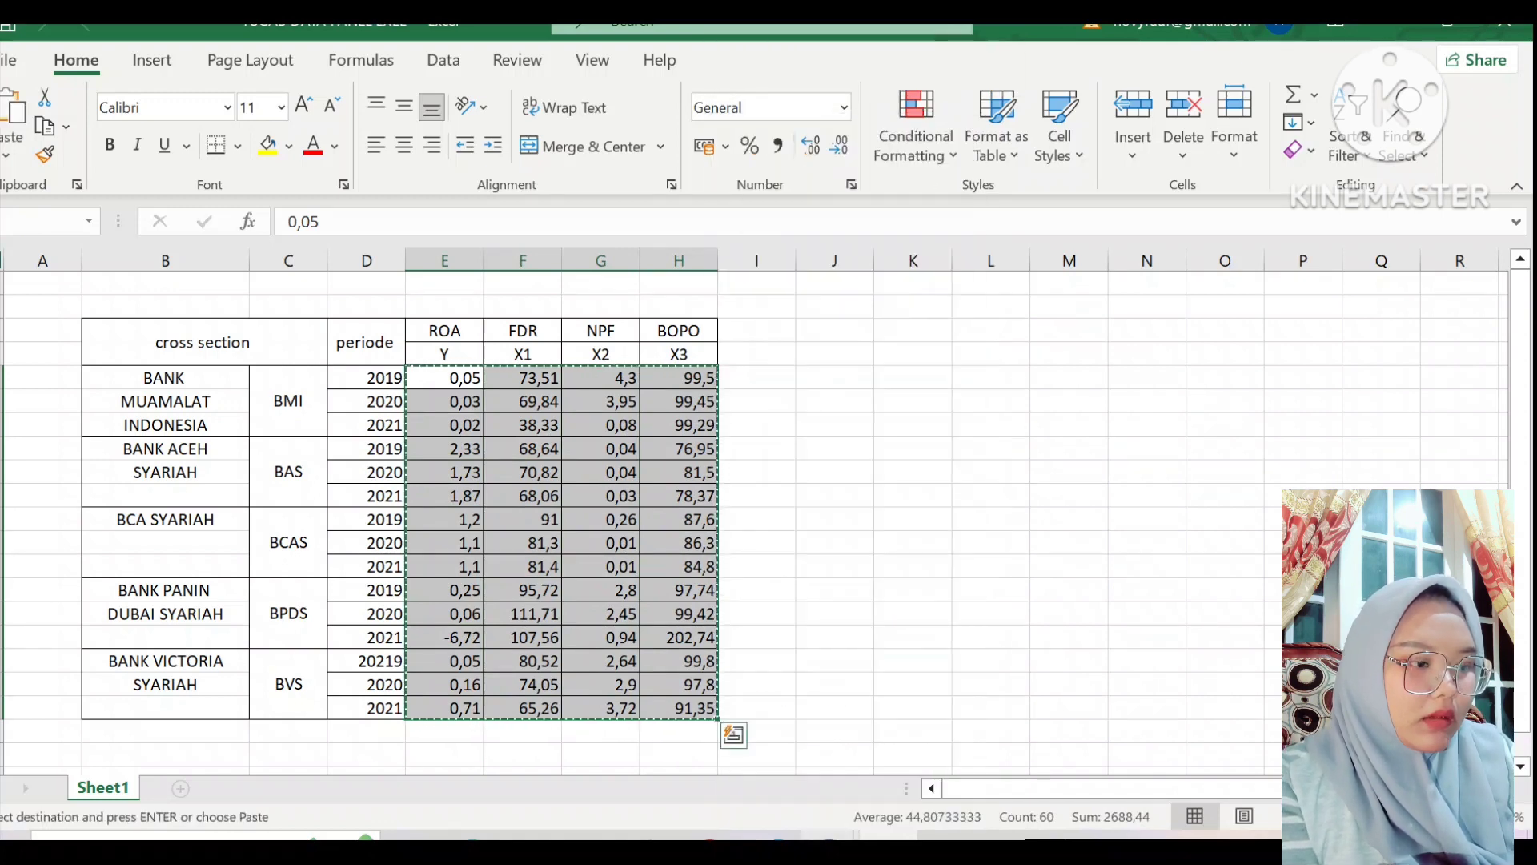
Switch back to SPSS and paste the copied values into the data grid starting at the first cell.
{"action": "left_click", "coordinate": [693, 745]}
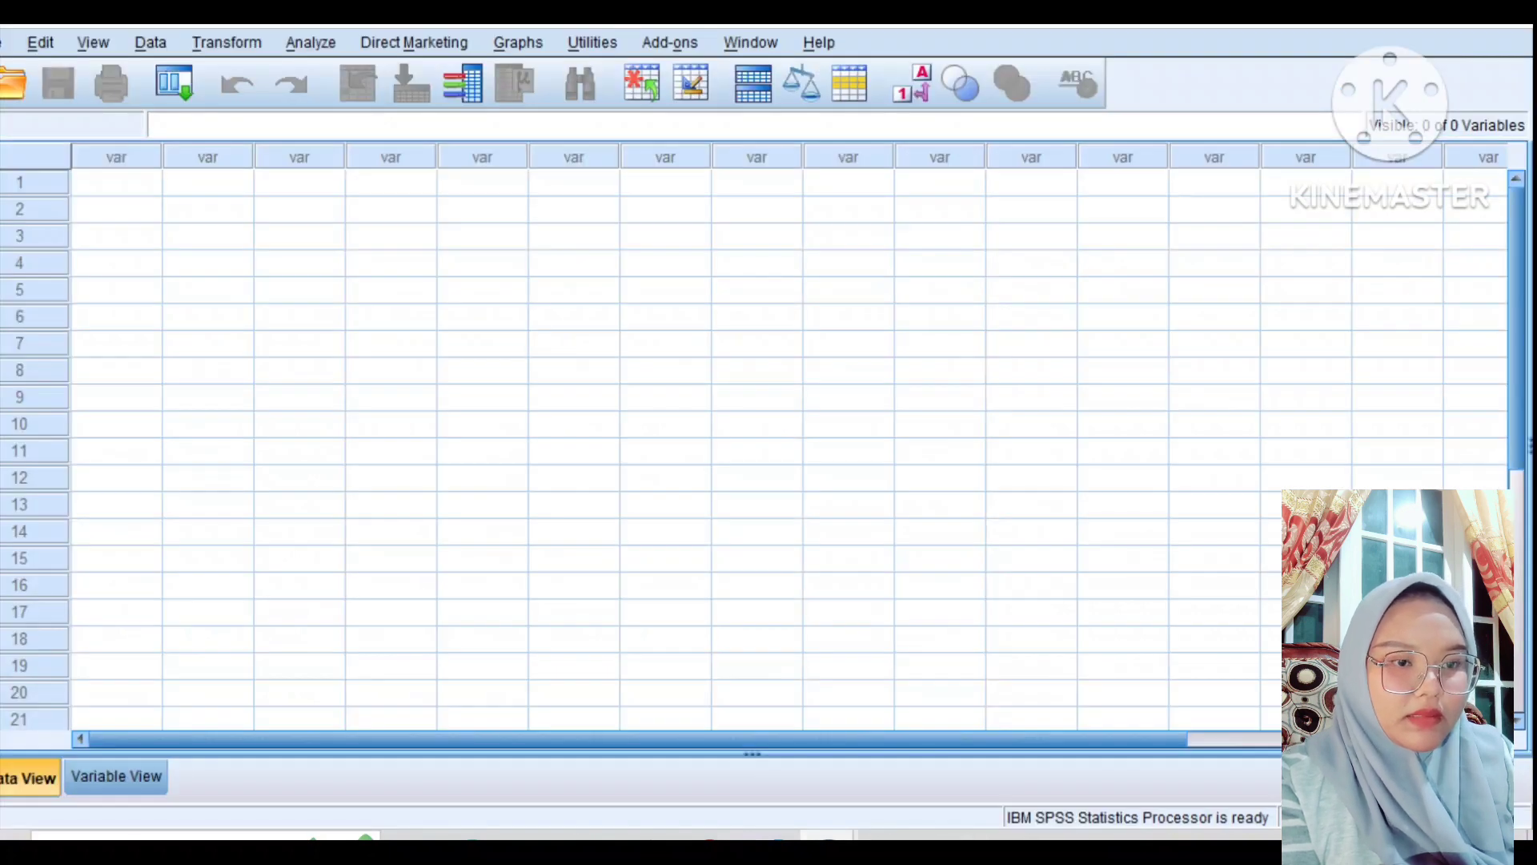
{"action": "left_click", "coordinate": [116, 183]}
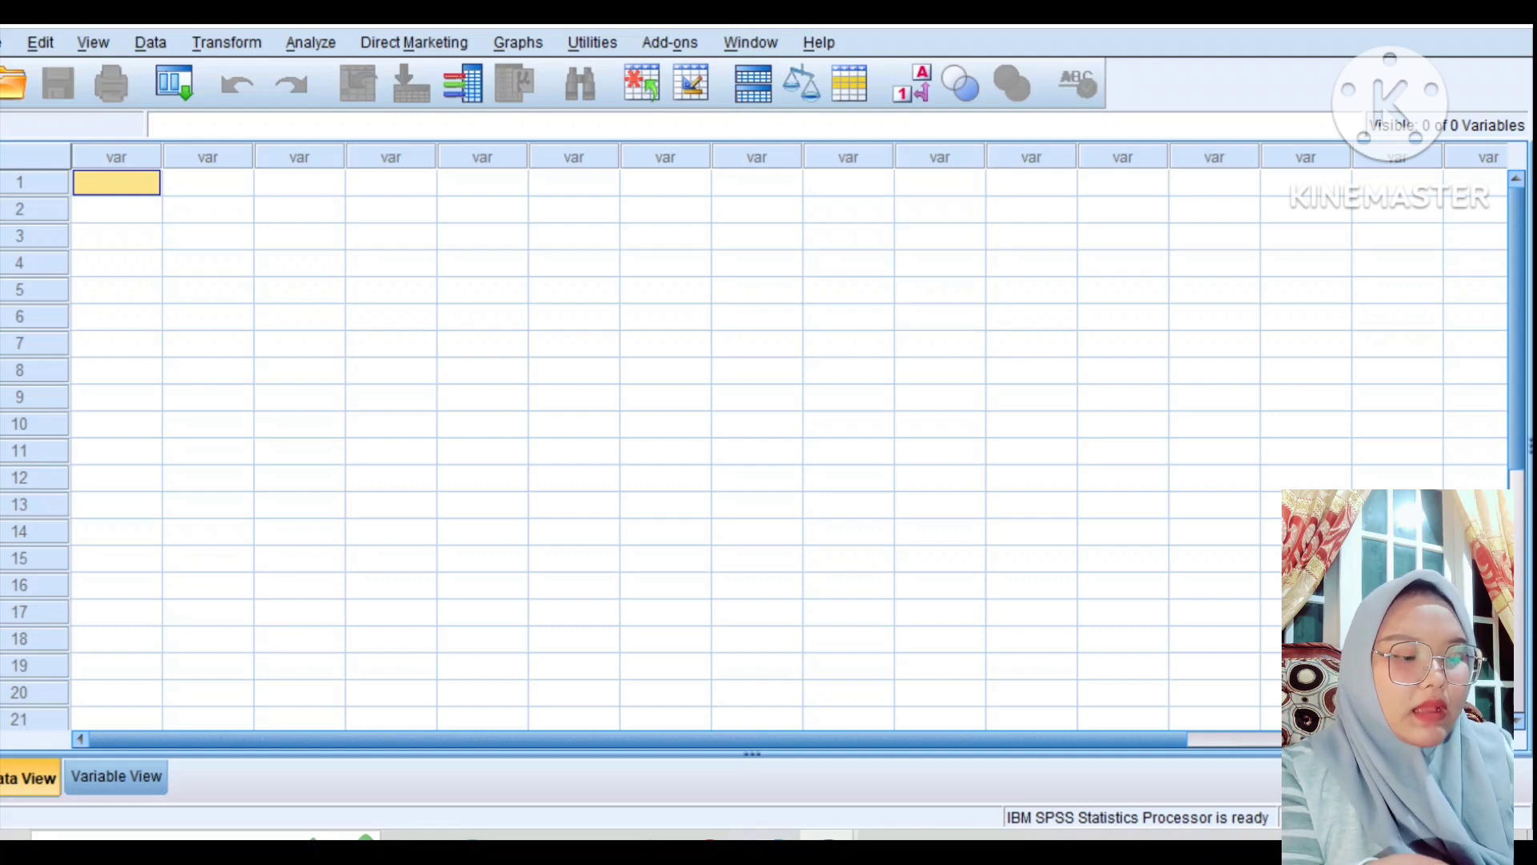
{"action": "key", "text": "ctrl+v"}
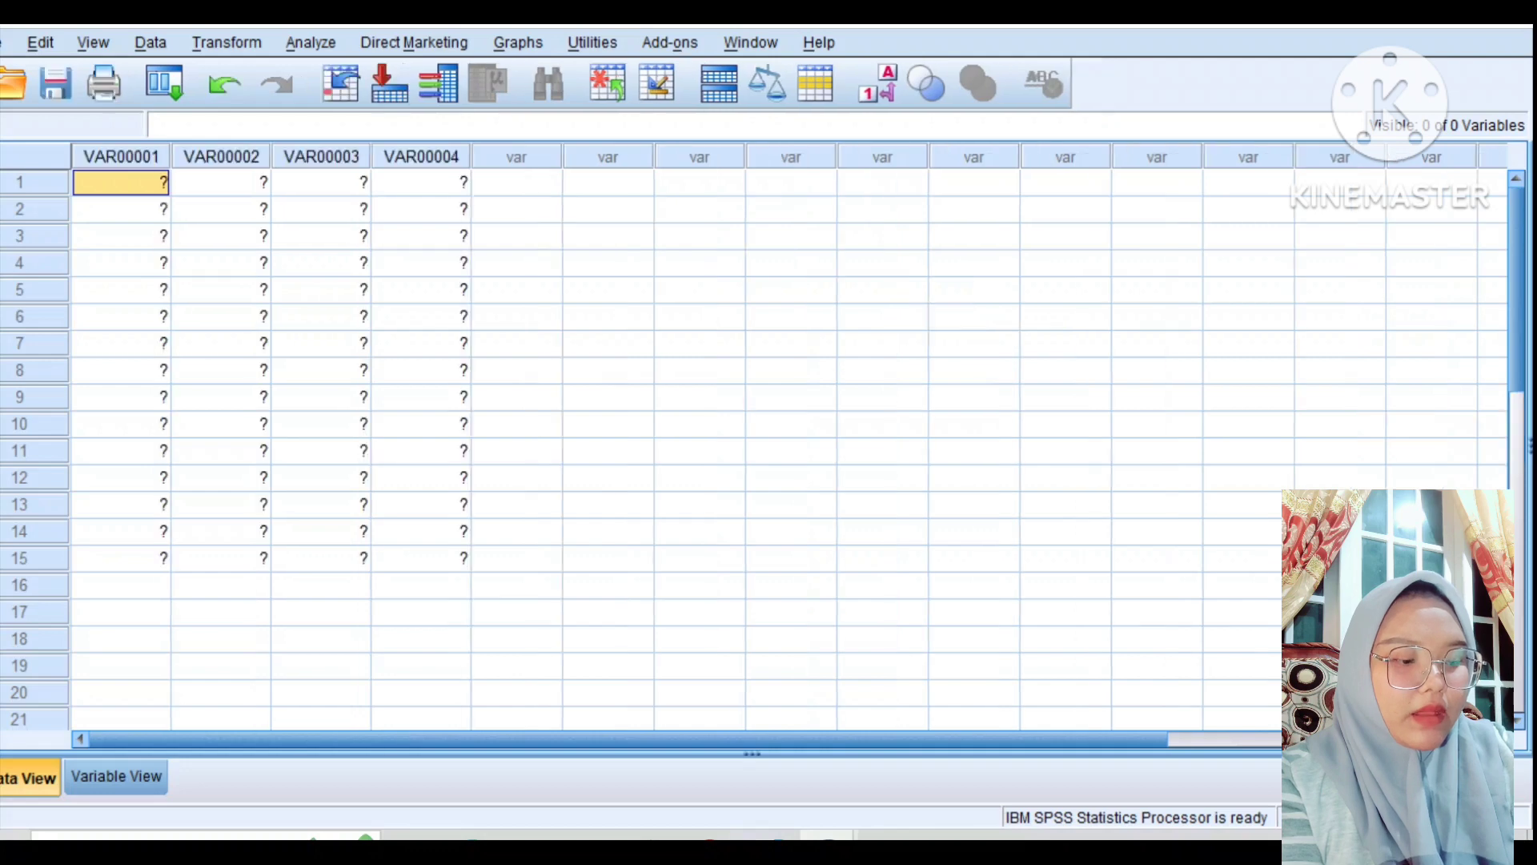
{"action": "left_click", "coordinate": [517, 343]}
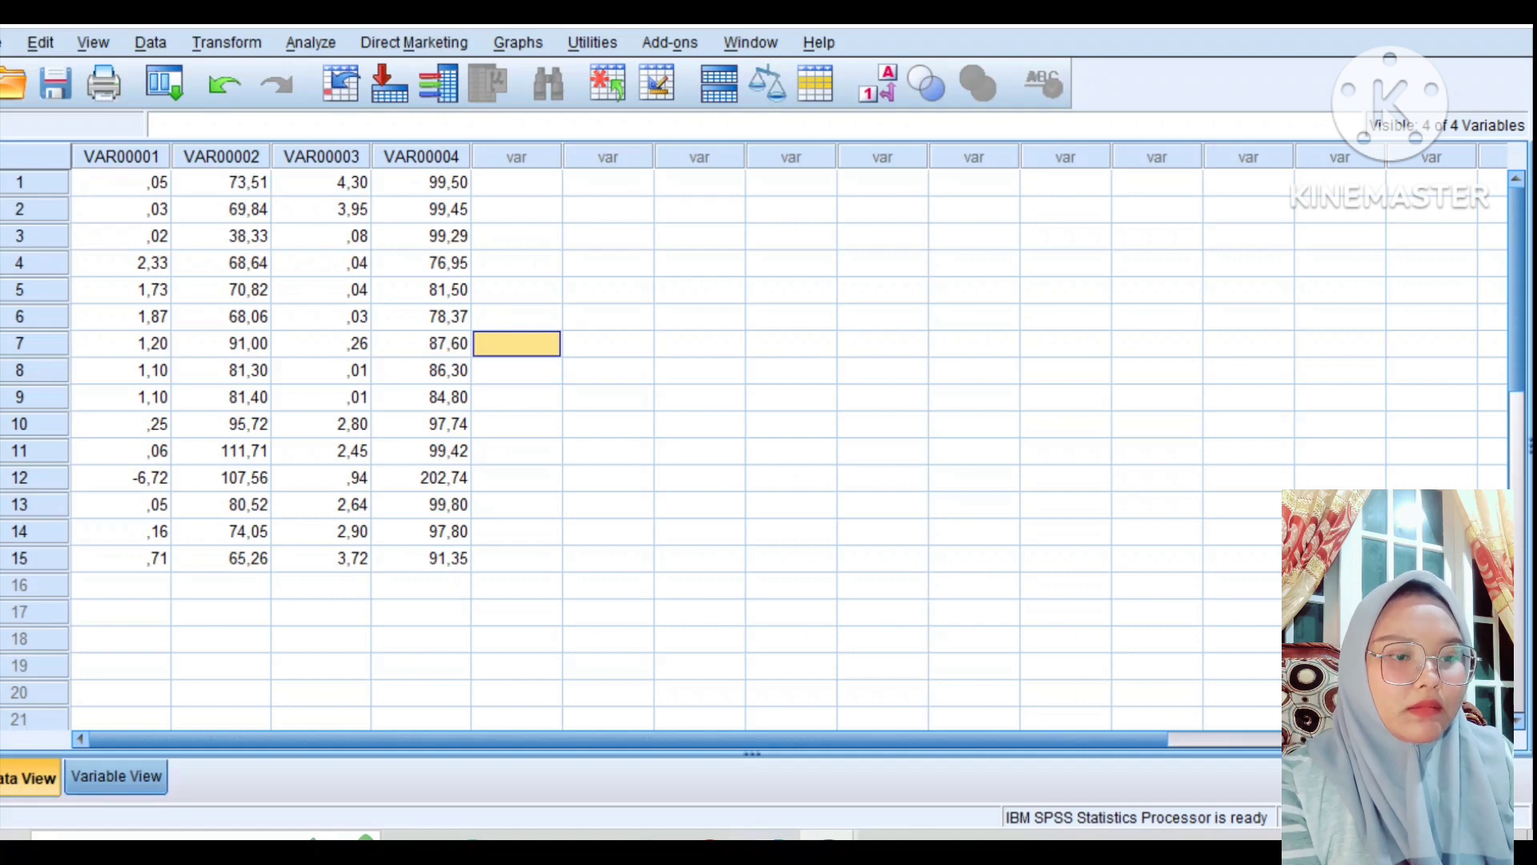
Show the variable definitions and rename the first variable as INVESTASI_KREDIT.
{"action": "left_click", "coordinate": [116, 776]}
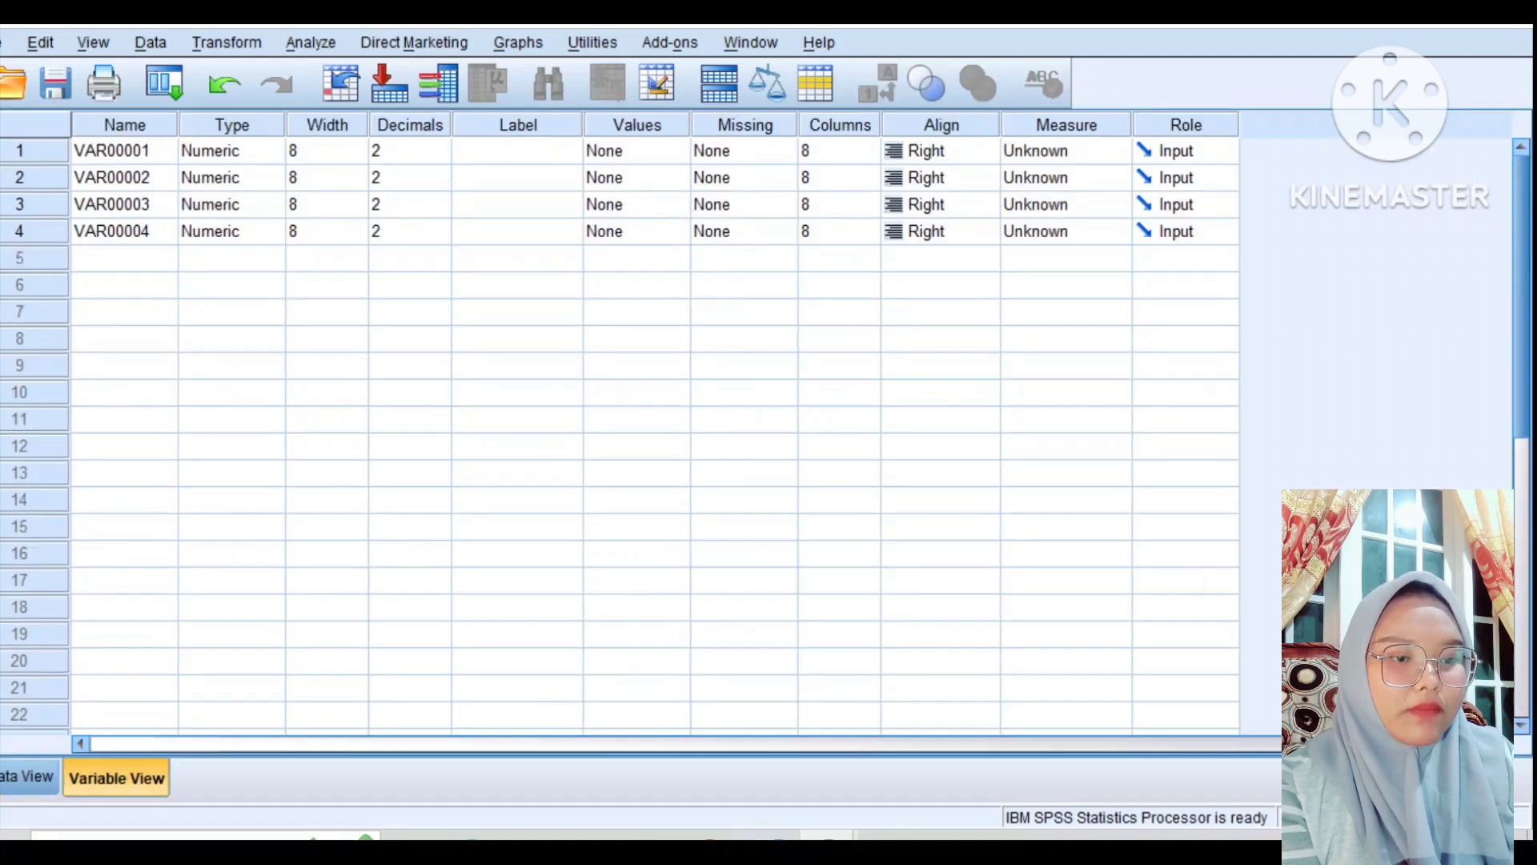
{"action": "left_click", "coordinate": [124, 150]}
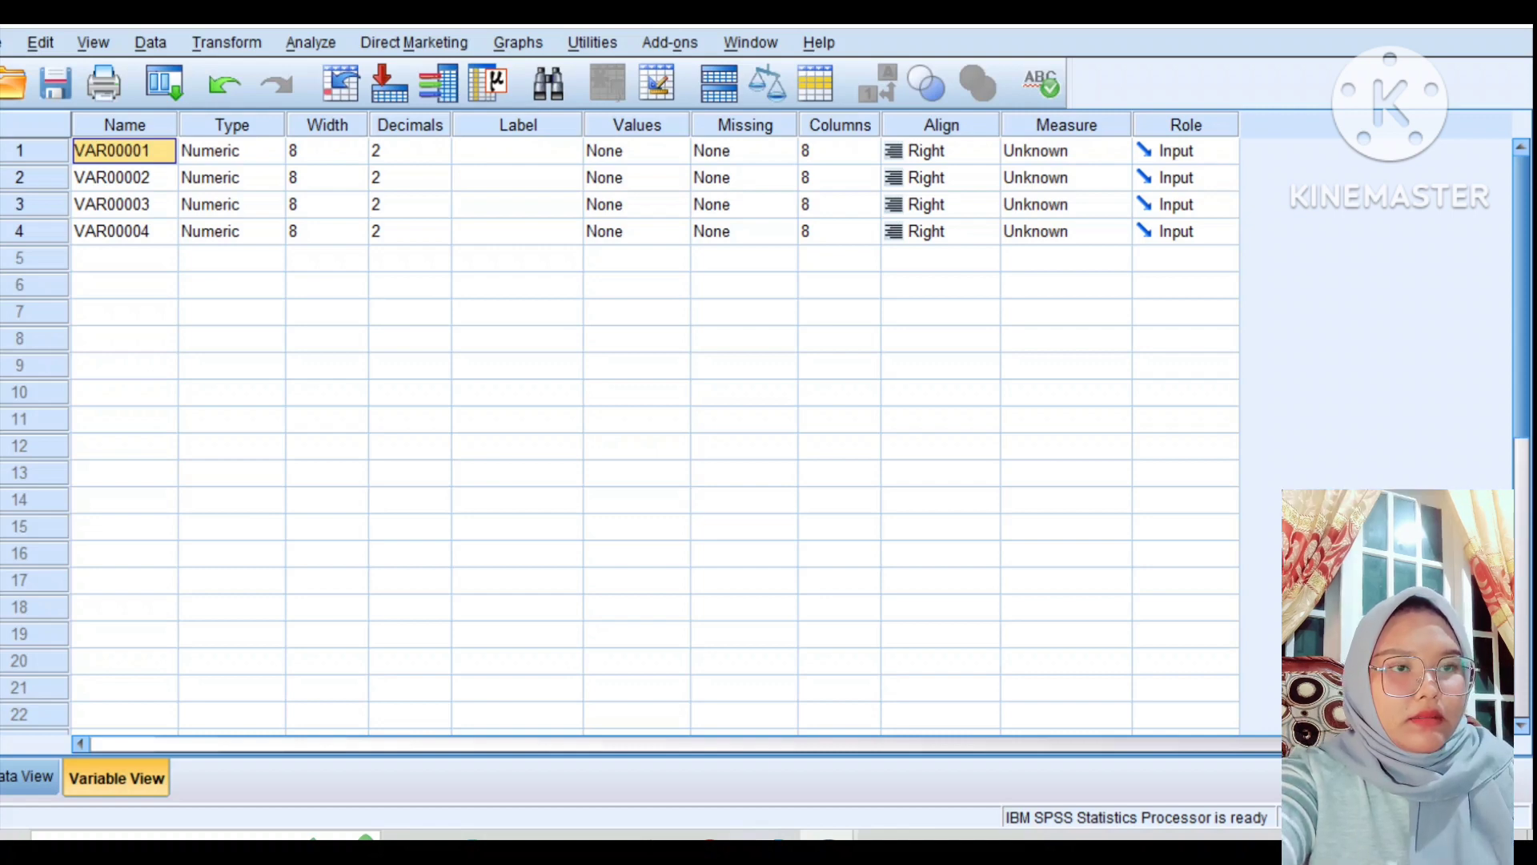
{"action": "key", "text": "BackSpace"}
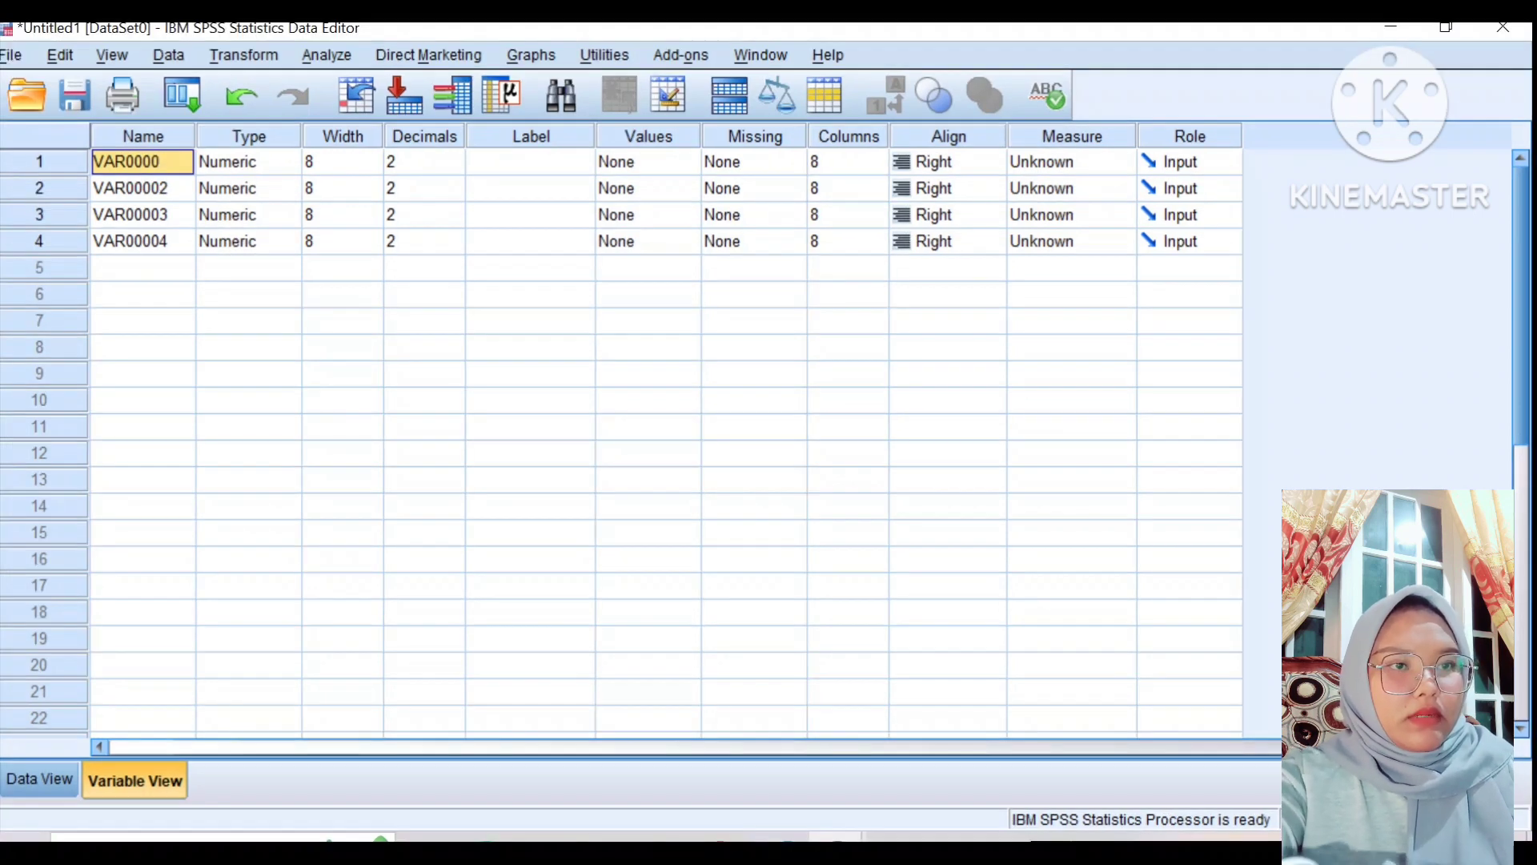
{"action": "key", "text": "BackSpace"}
{"action": "key", "text": "BackSpace"}
{"action": "key", "text": "BackSpace"}
{"action": "key", "text": "BackSpace"}
{"action": "key", "text": "BackSpace"}
{"action": "key", "text": "BackSpace"}
{"action": "key", "text": "BackSpace"}
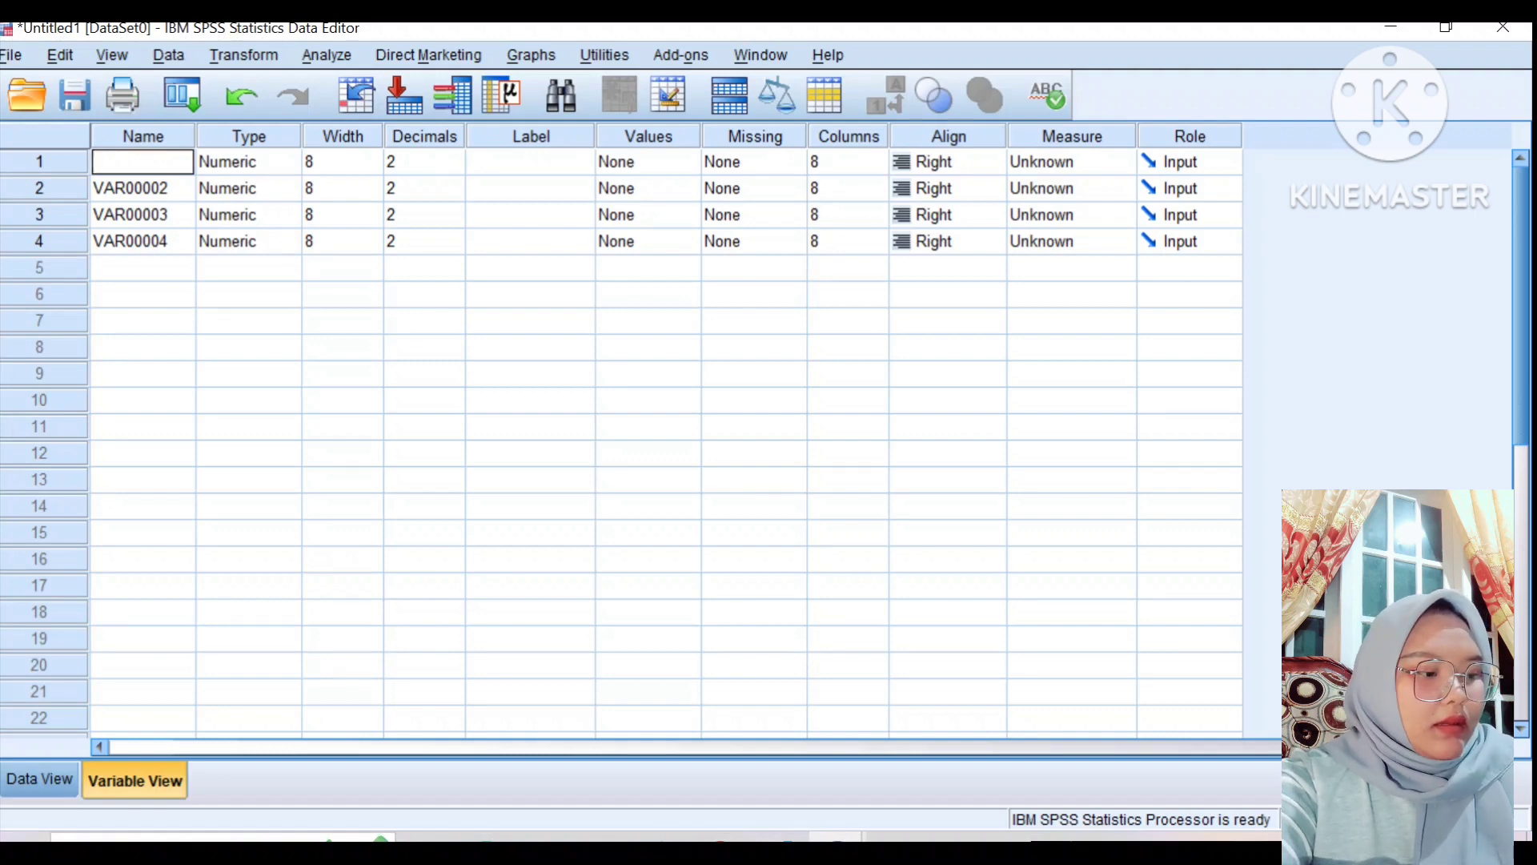
{"action": "type", "text": "IN"}
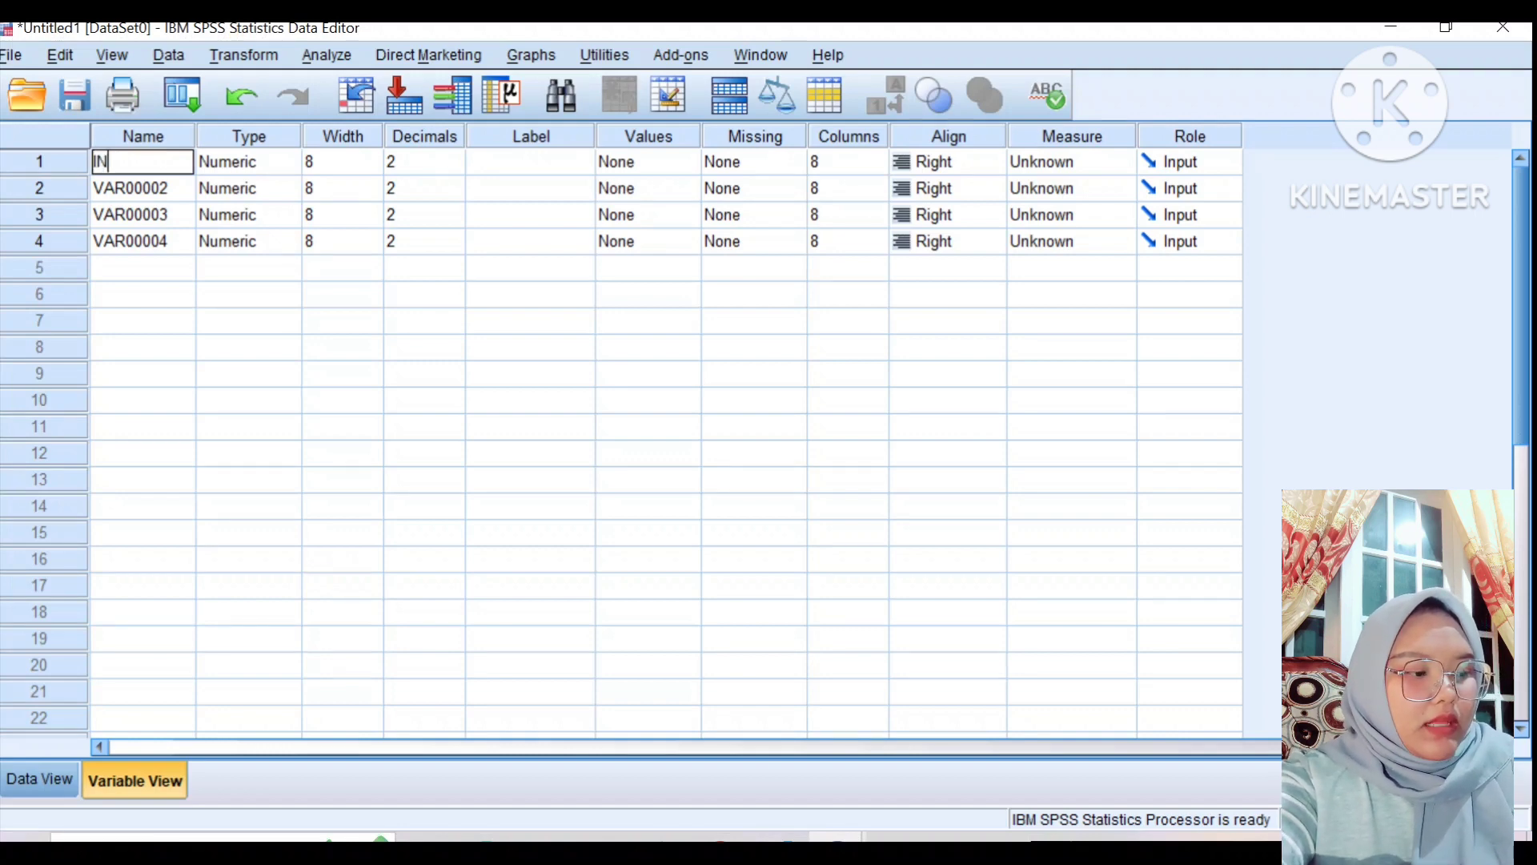
{"action": "type", "text": "VESTASI"}
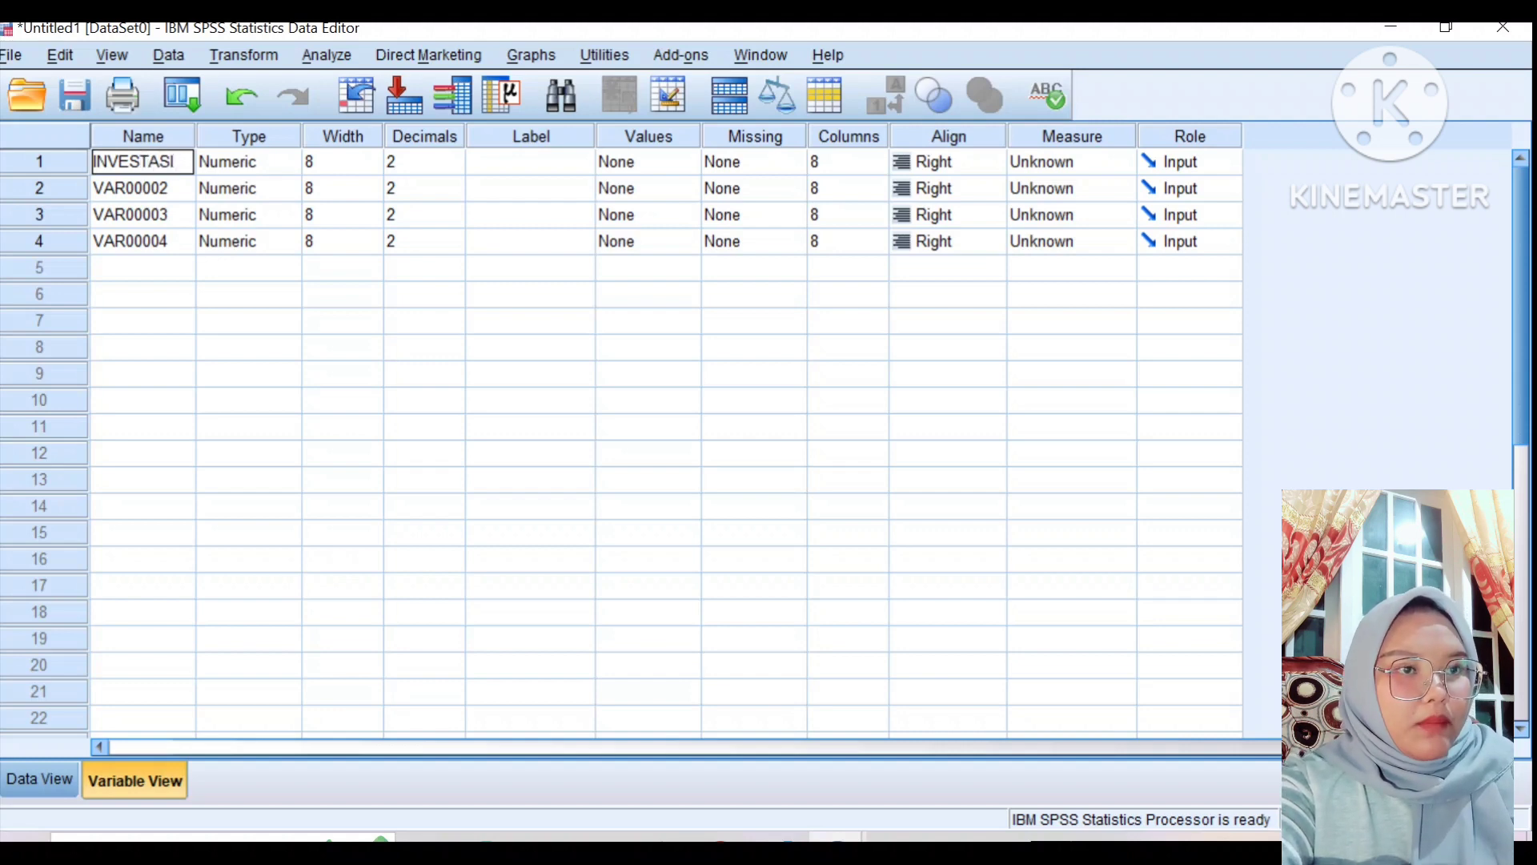
{"action": "type", "text": "_K"}
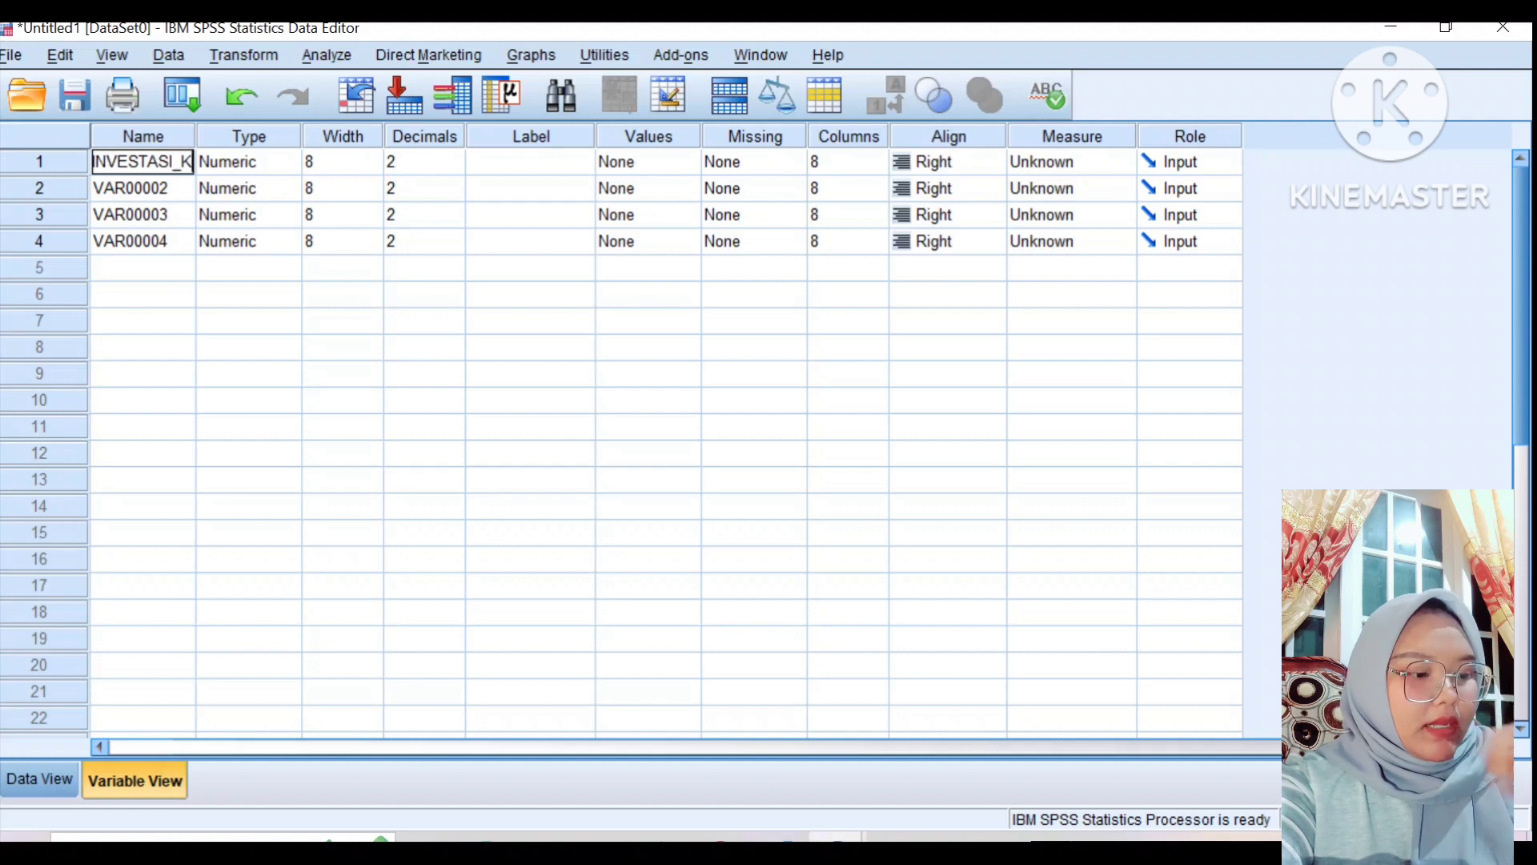
{"action": "type", "text": "REDIT"}
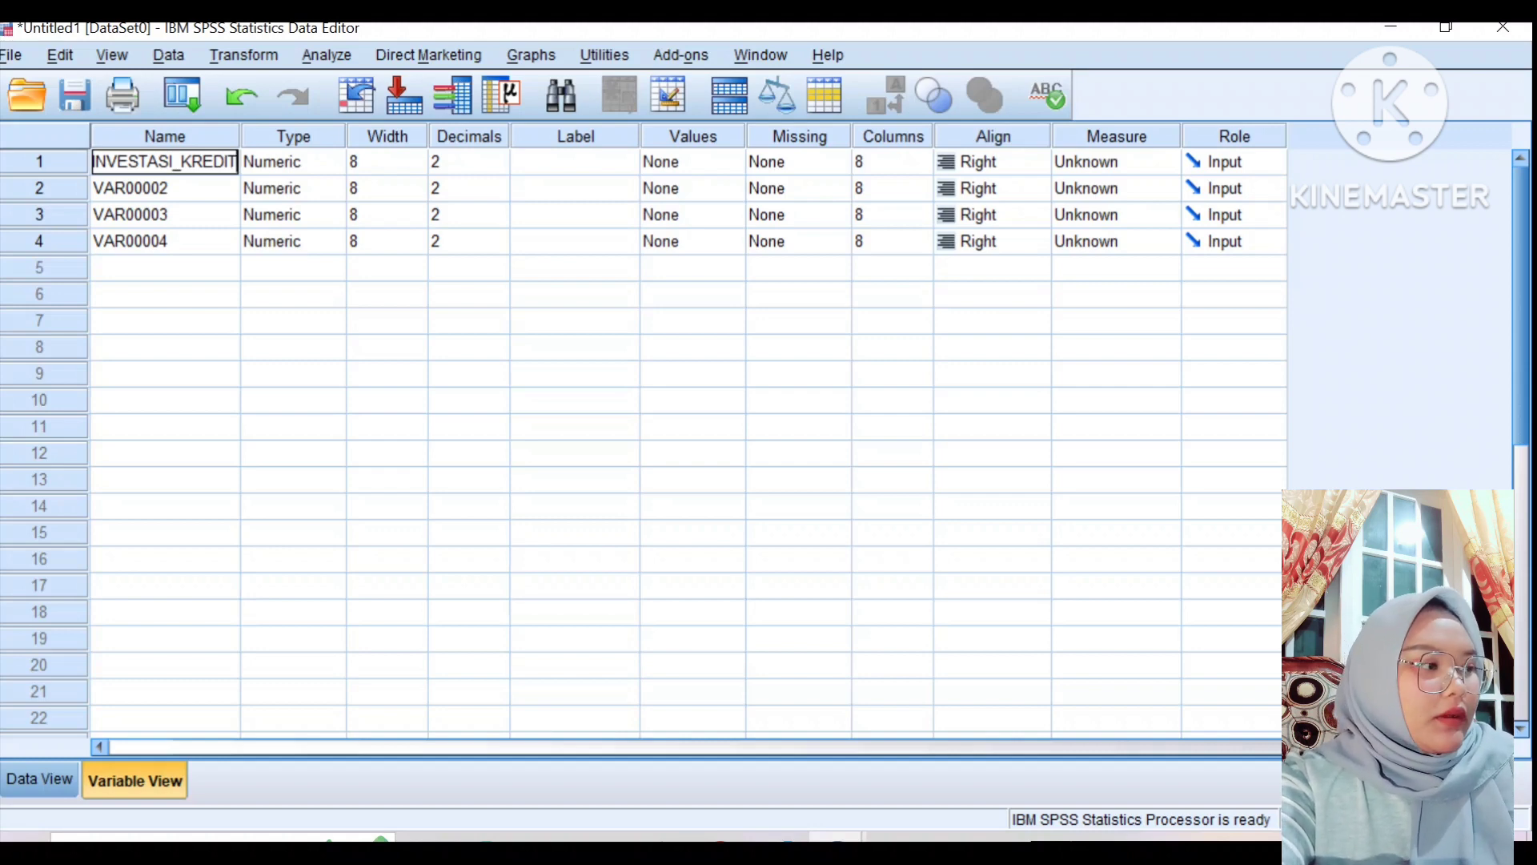
Rename the second variable as PDRB.
{"action": "left_click", "coordinate": [164, 188]}
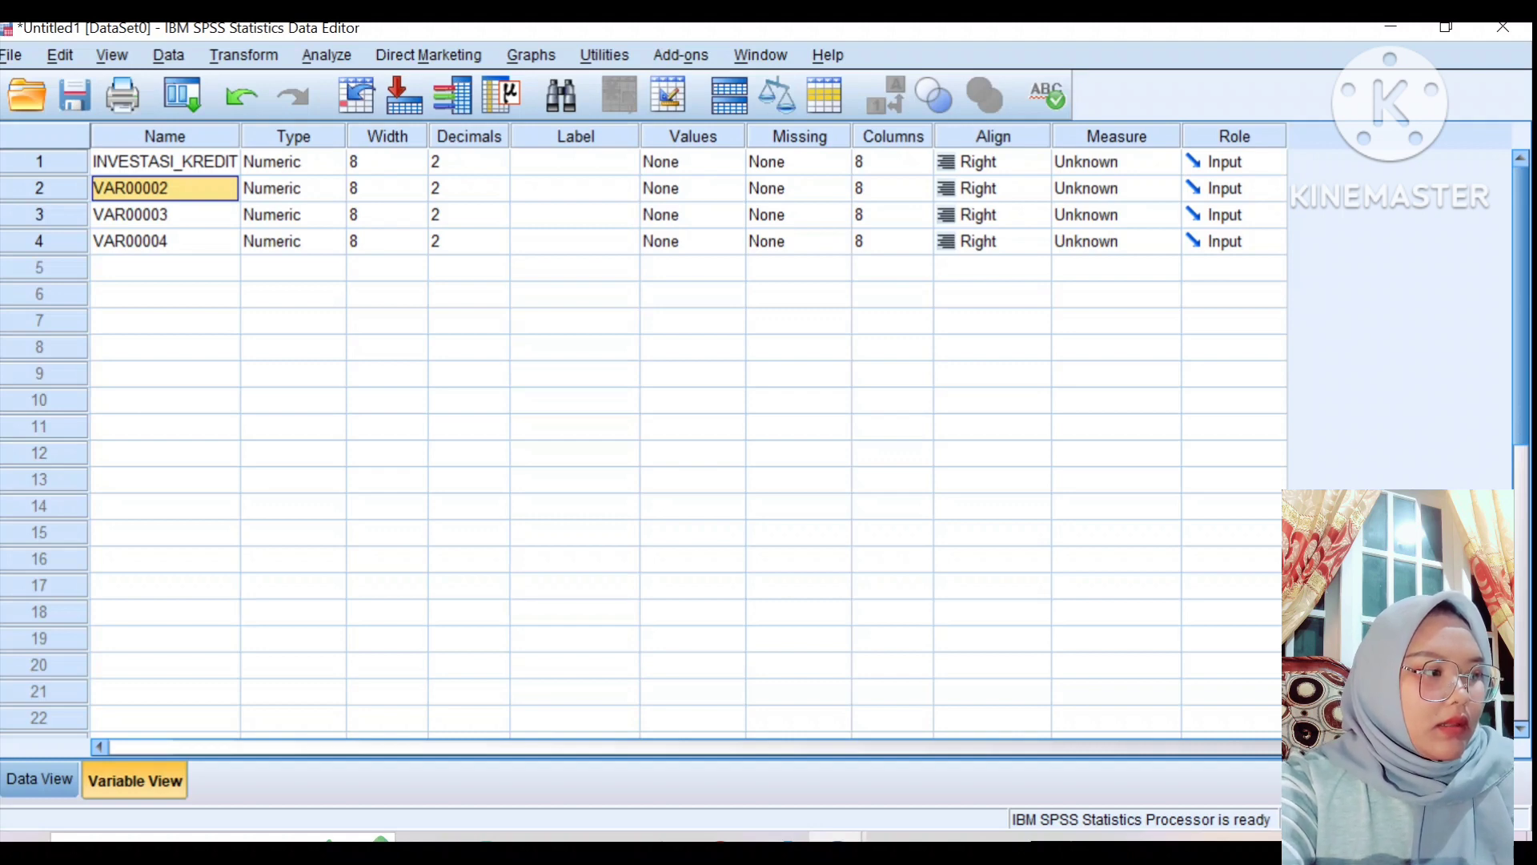
{"action": "key", "text": "BackSpace"}
{"action": "type", "text": "P"}
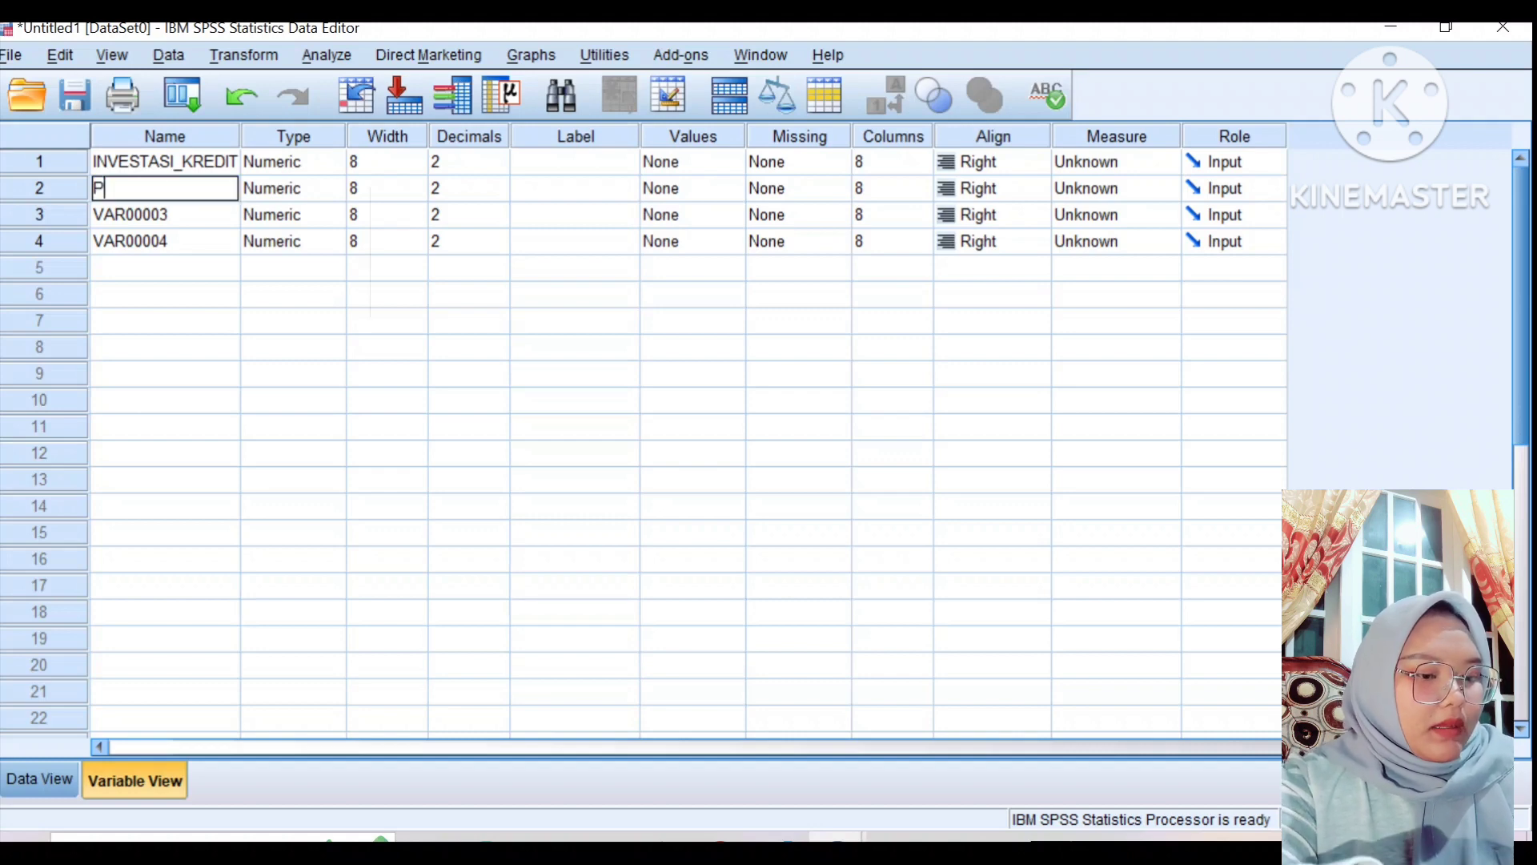
{"action": "type", "text": "DRB"}
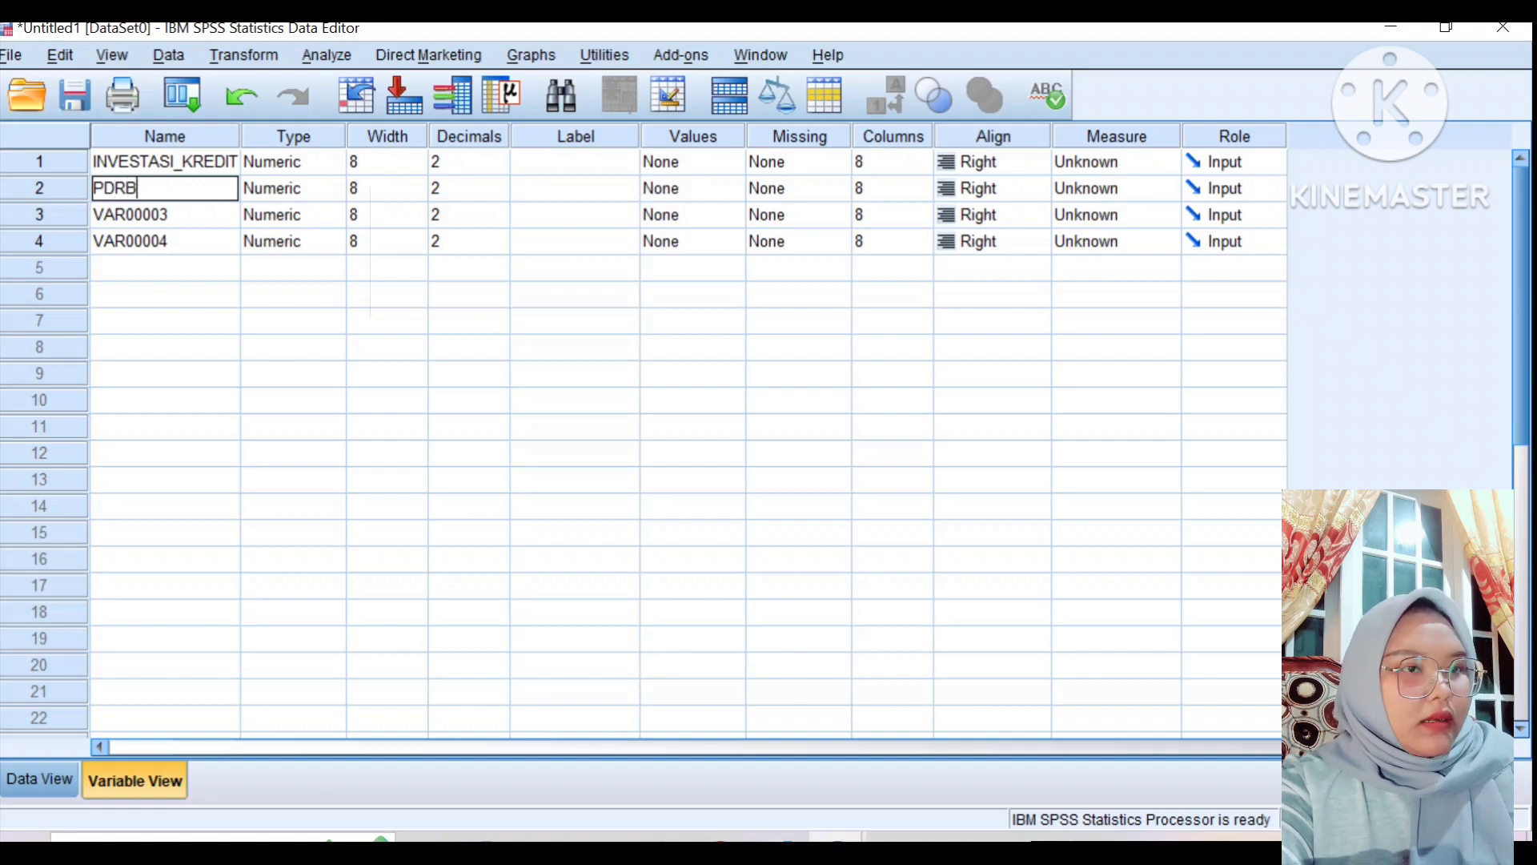
{"action": "left_click", "coordinate": [164, 215]}
{"action": "left_click", "coordinate": [164, 189]}
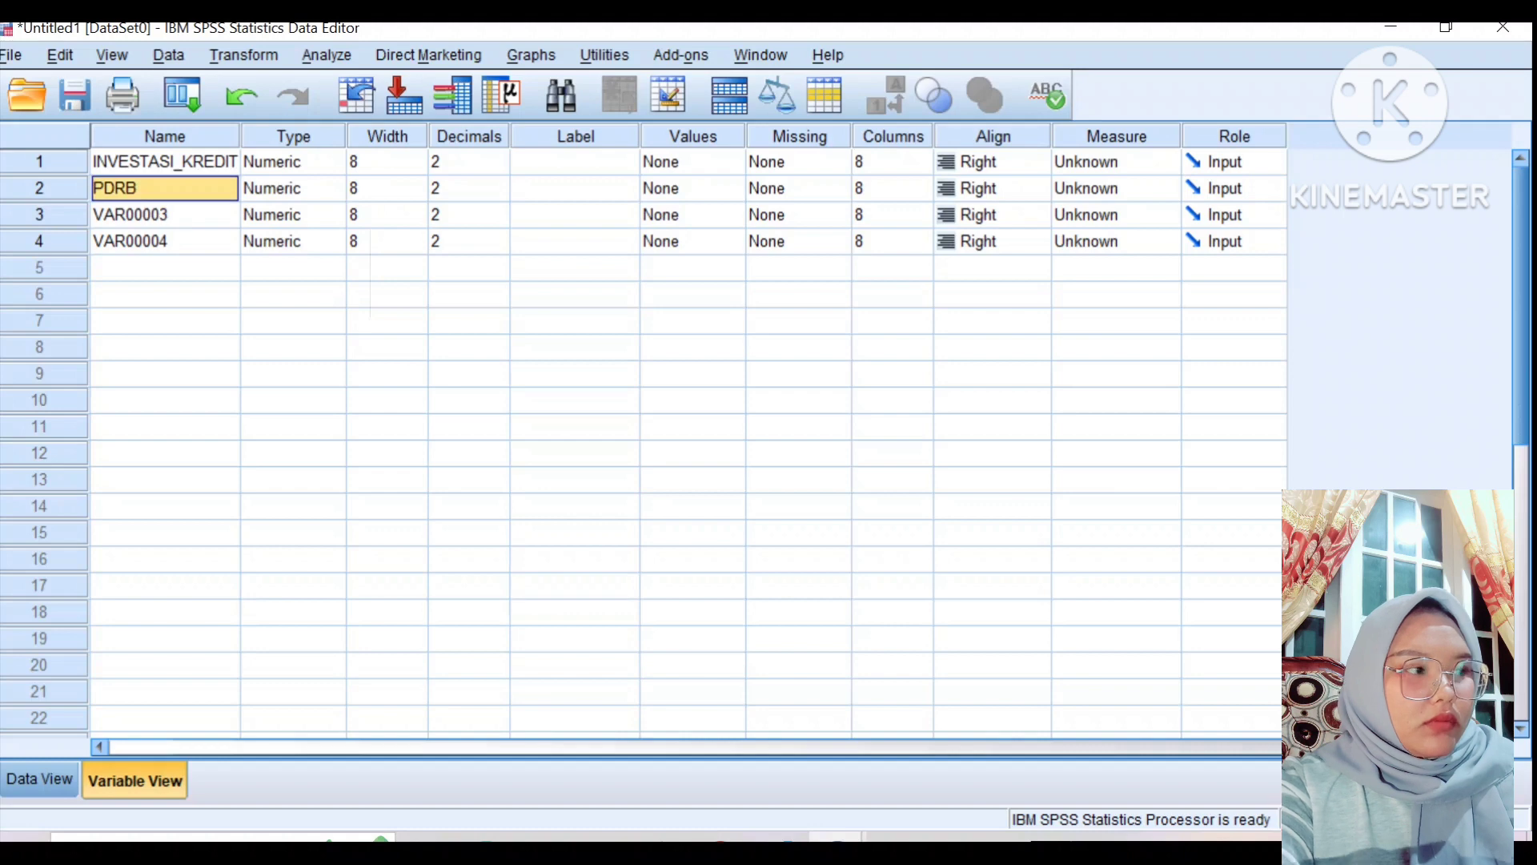
Rename the third variable as SUKU_BUNGA, with an underscore instead of a space.
{"action": "left_click", "coordinate": [164, 214]}
{"action": "key", "text": "BackSpace"}
{"action": "type", "text": "SUK"}
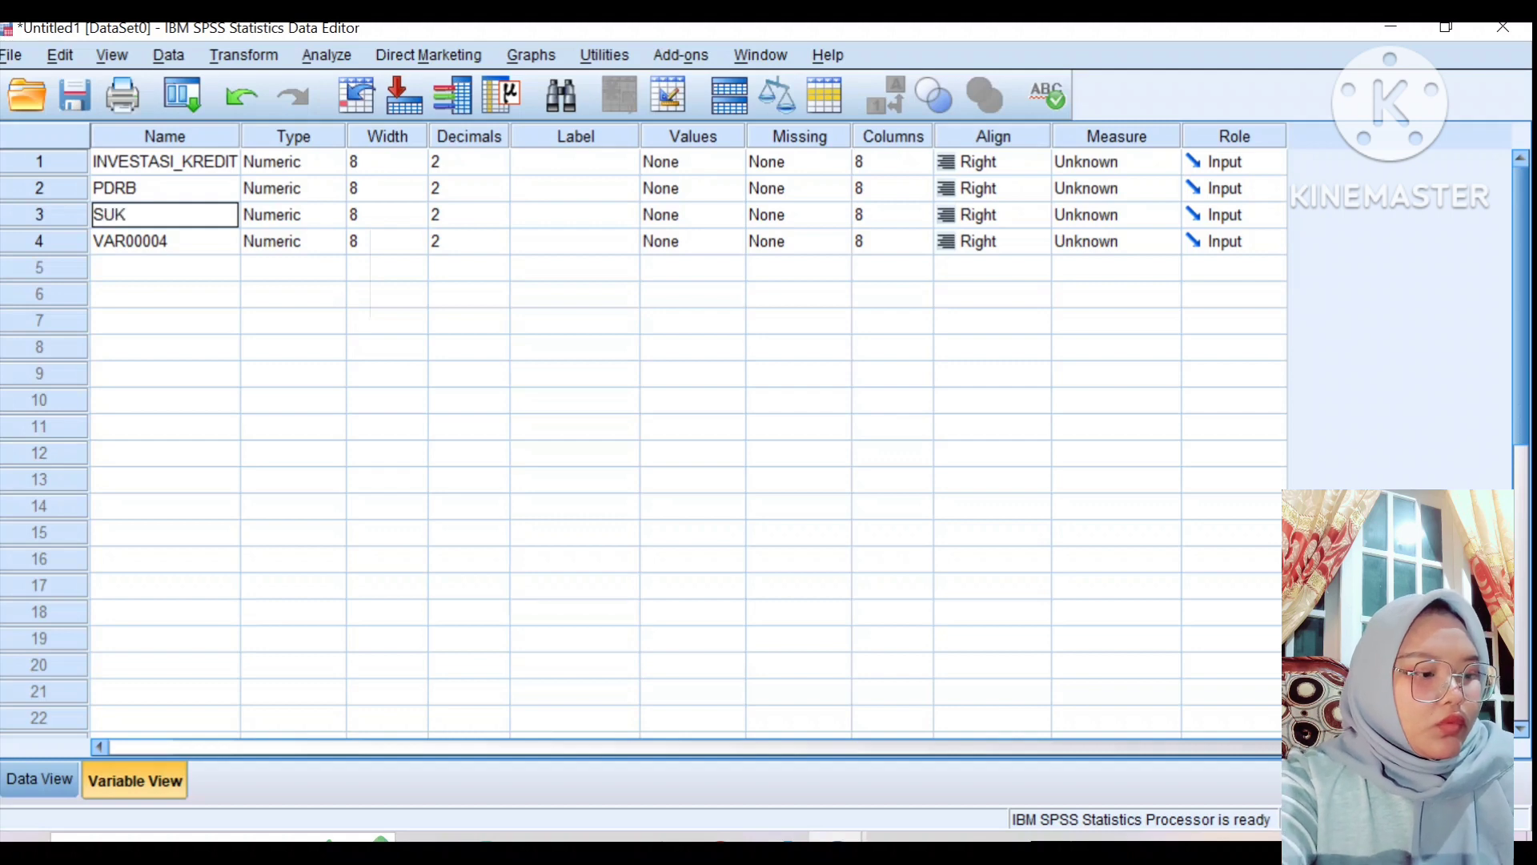
{"action": "type", "text": "U"}
{"action": "type", "text": " BUNGA"}
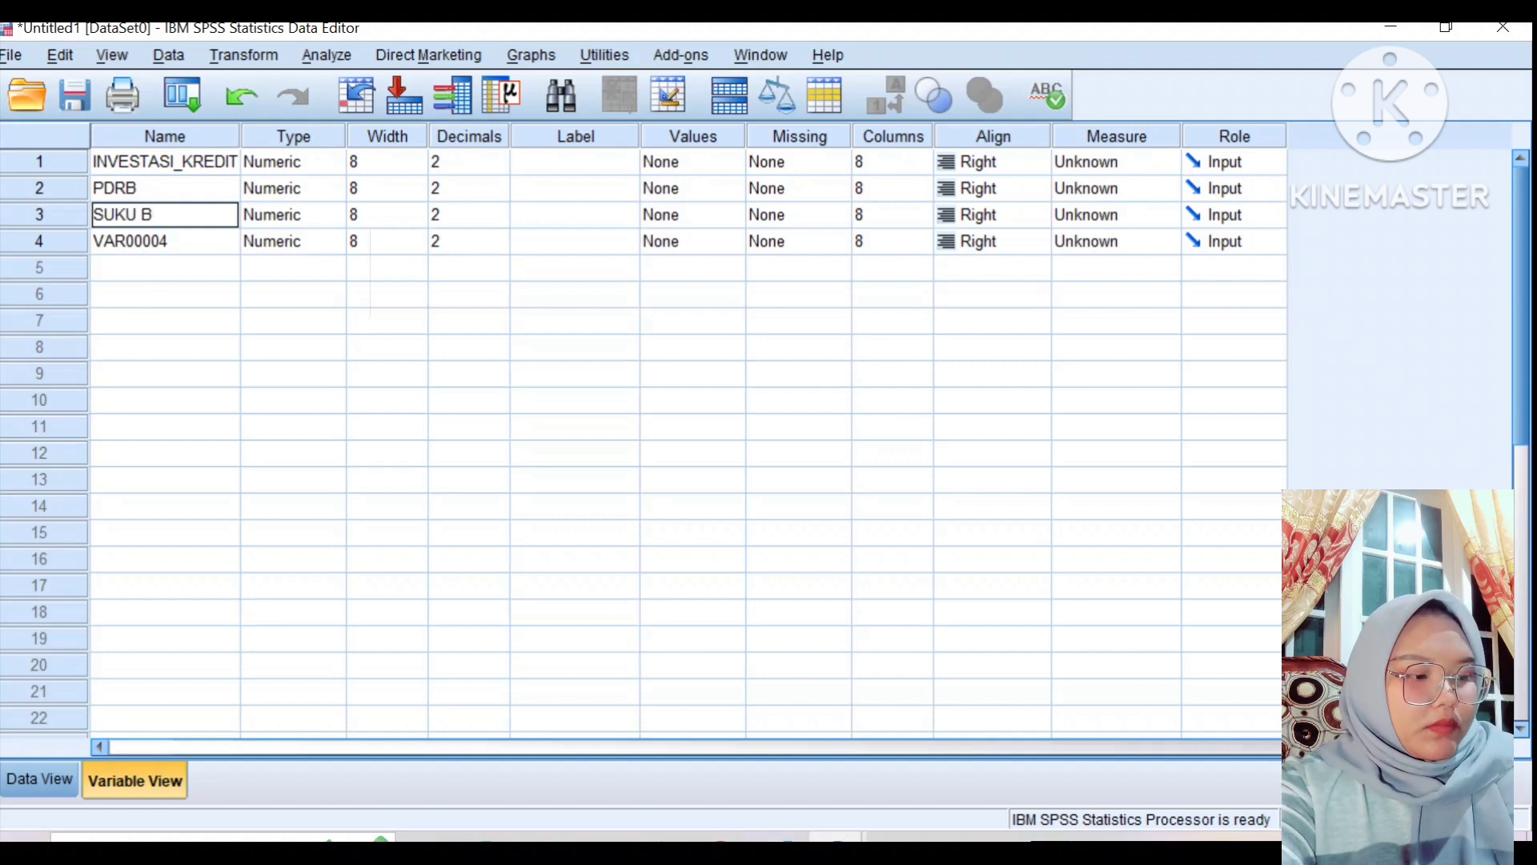
{"action": "key", "text": "BackSpace"}
{"action": "key", "text": "BackSpace"}
{"action": "key", "text": "BackSpace"}
{"action": "key", "text": "BackSpace"}
{"action": "key", "text": "BackSpace"}
{"action": "key", "text": "BackSpace"}
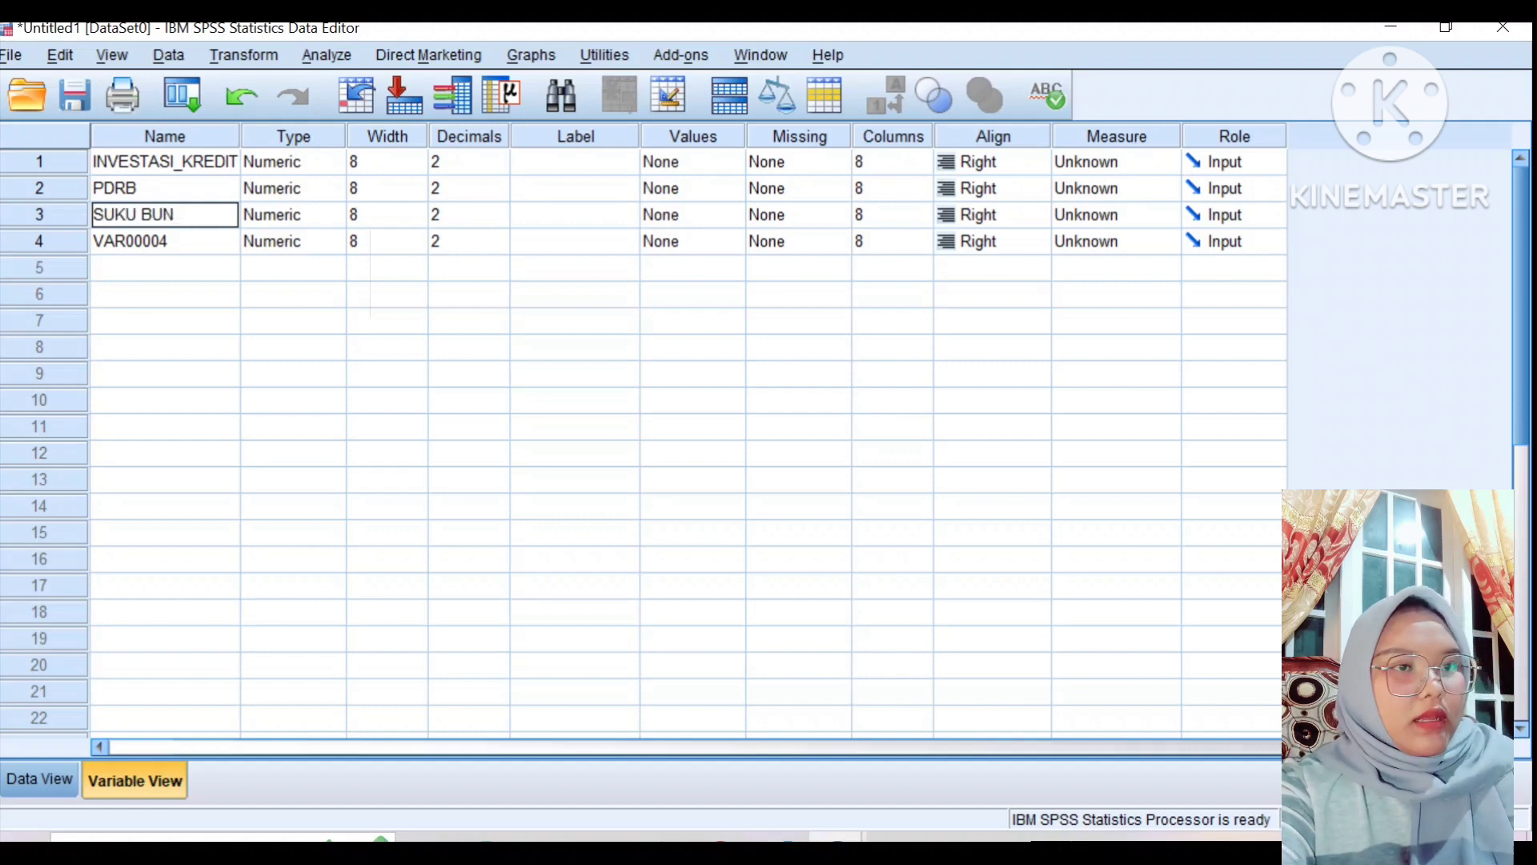
{"action": "type", "text": "_BUNGA"}
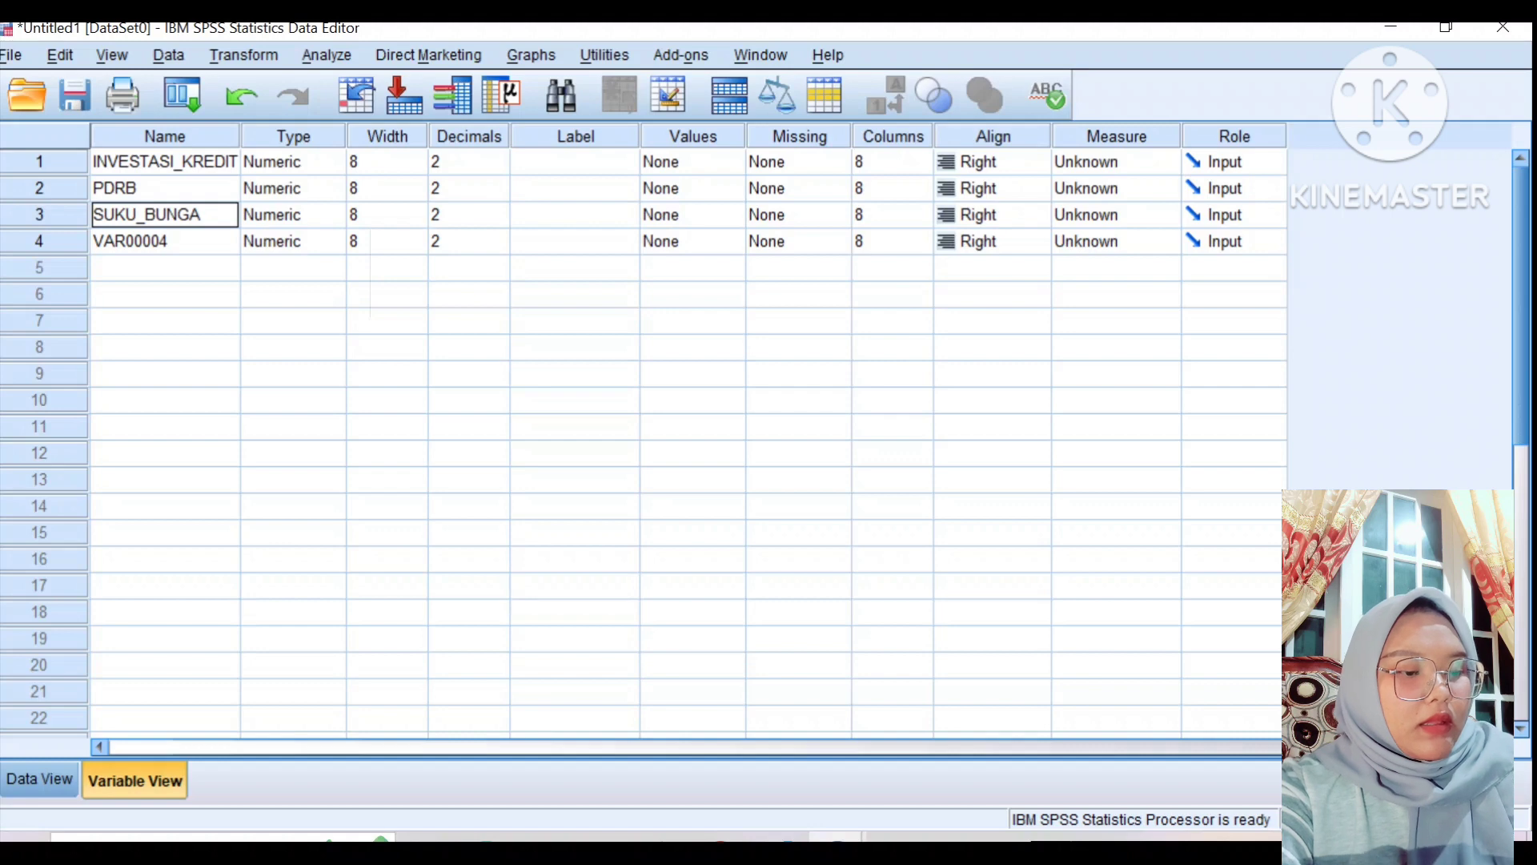
{"action": "key", "text": "Return"}
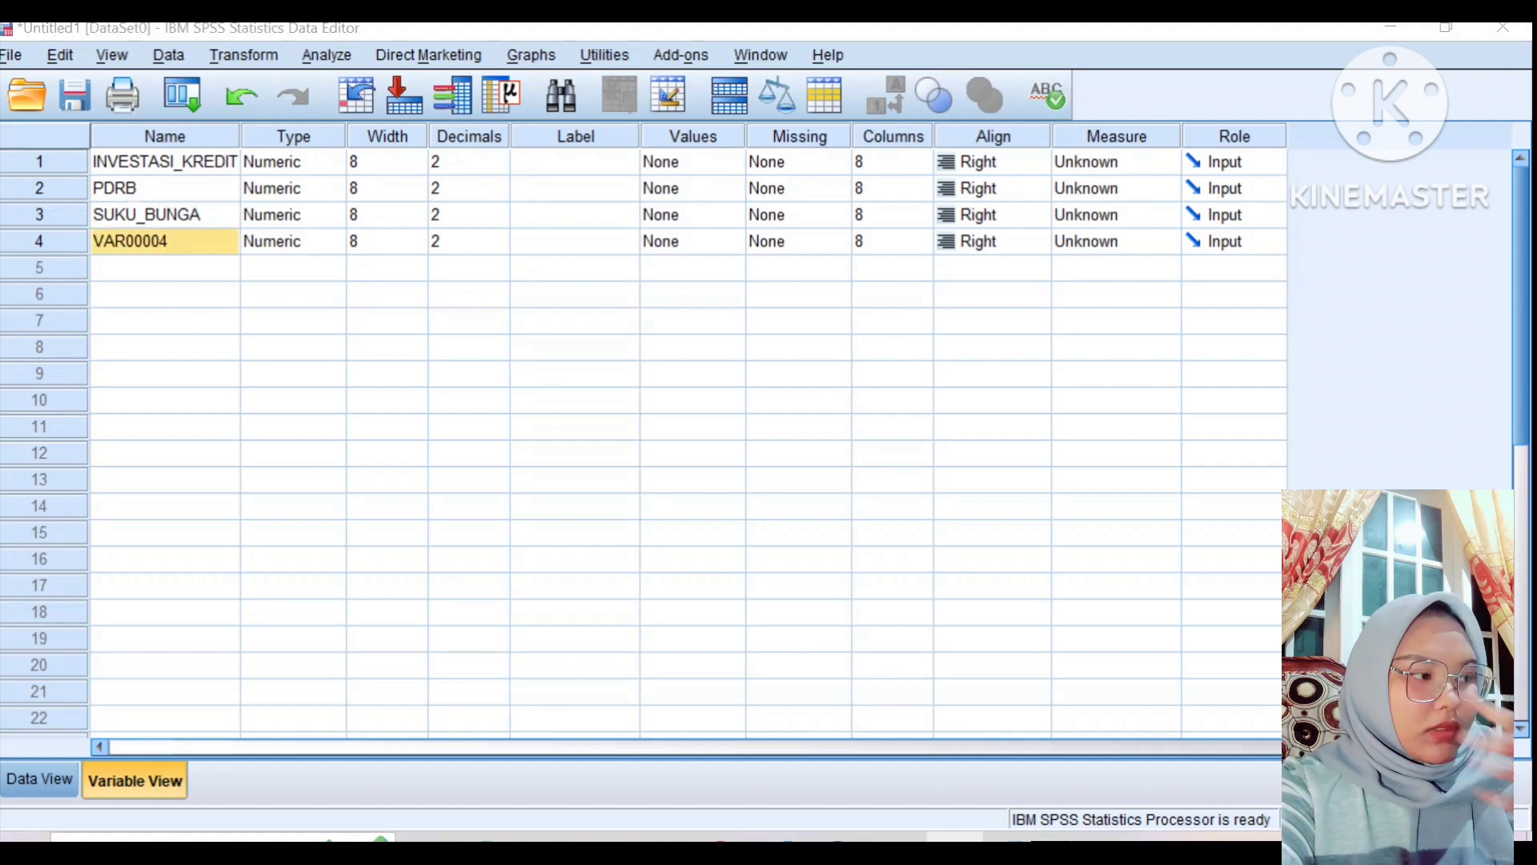
Rename the fourth variable as INFLASI.
{"action": "left_click", "coordinate": [164, 241]}
{"action": "key", "text": "BackSpace"}
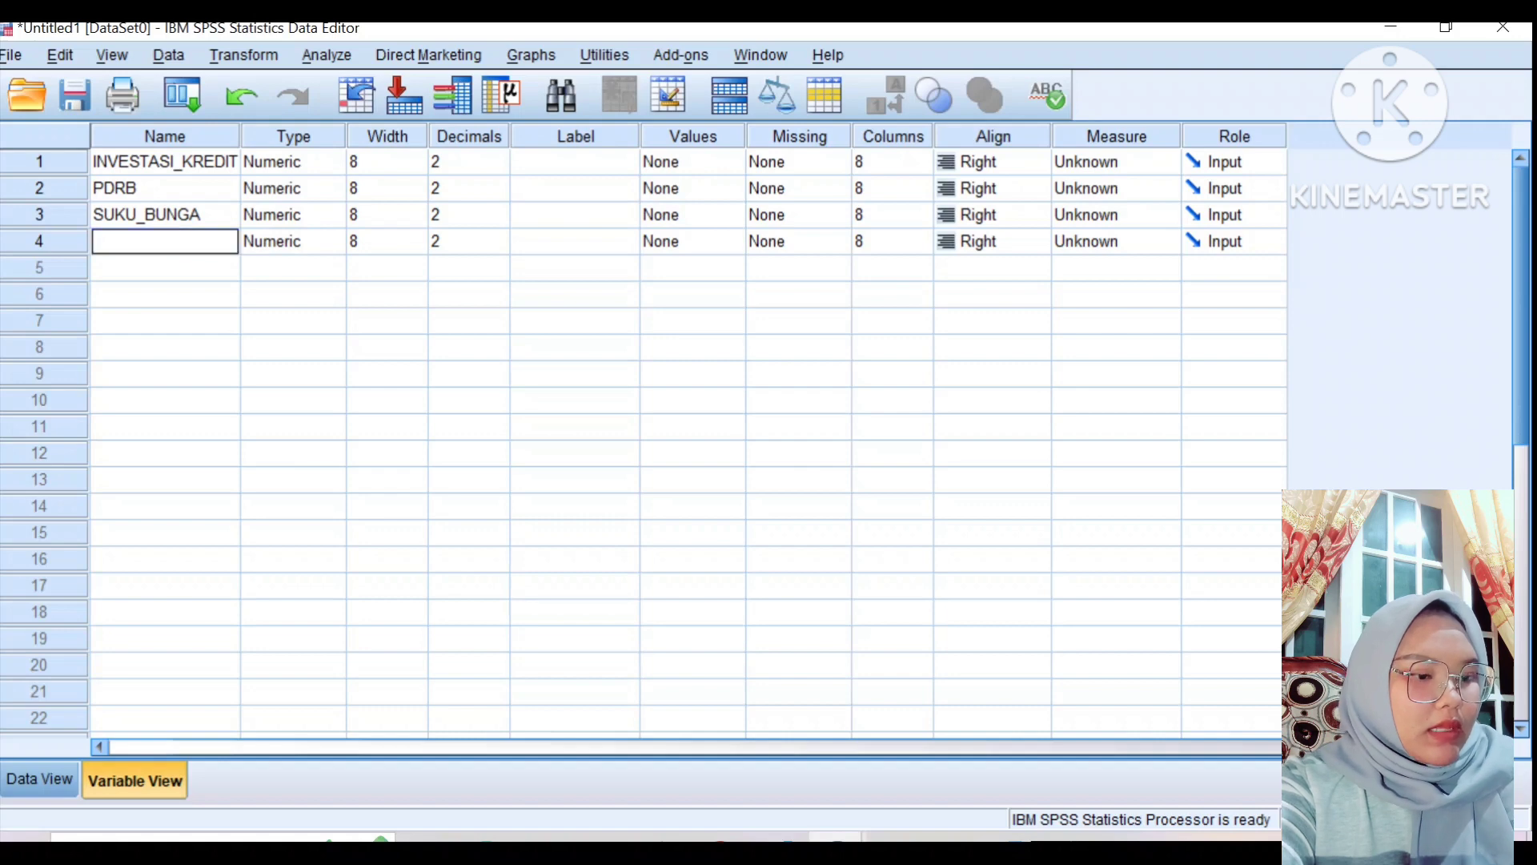
{"action": "type", "text": "INFLASI"}
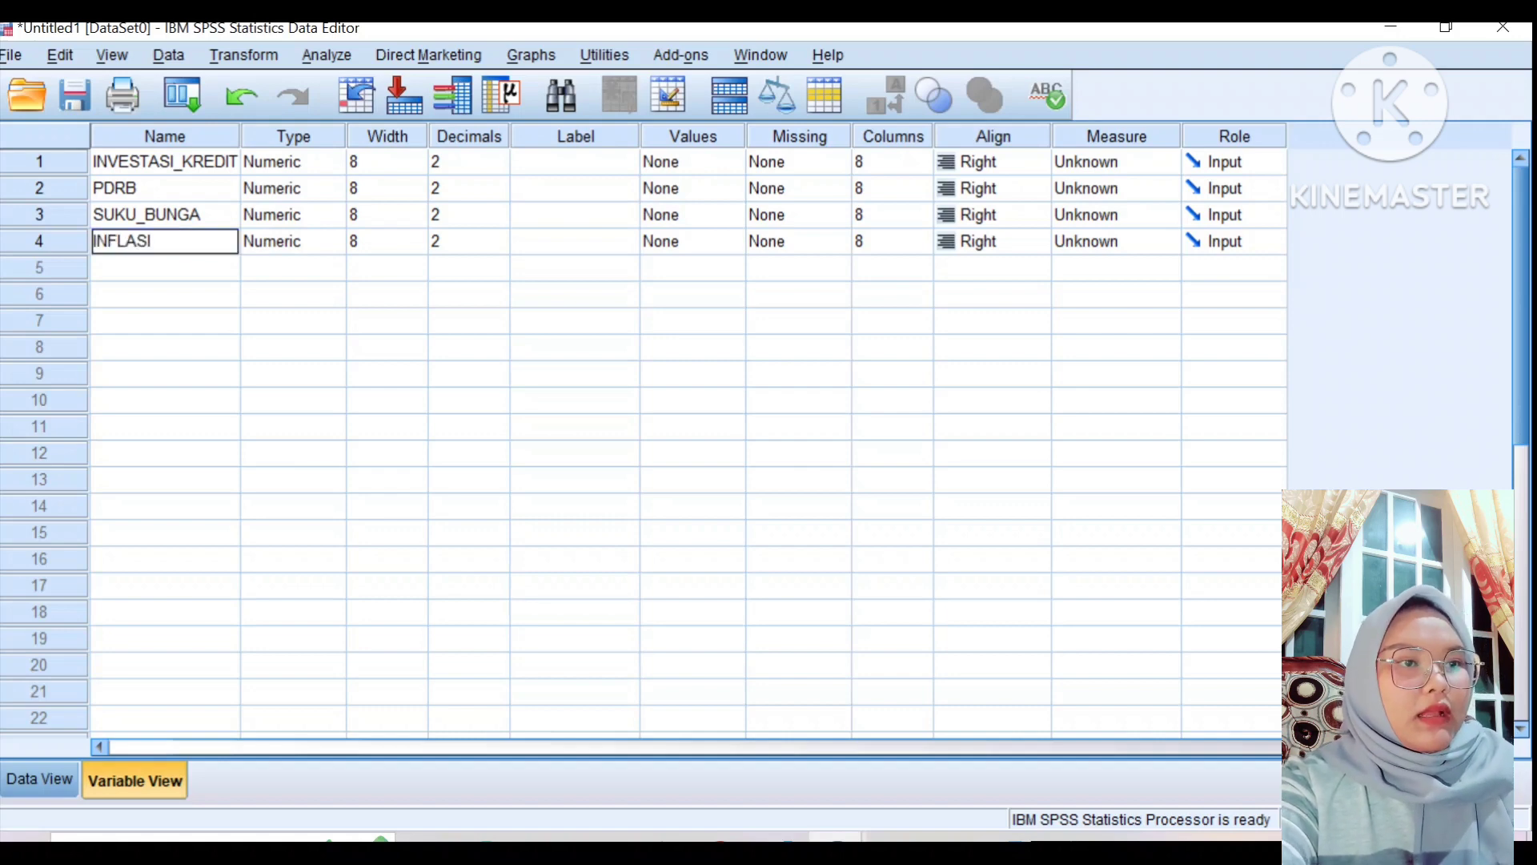
{"action": "key", "text": "Return"}
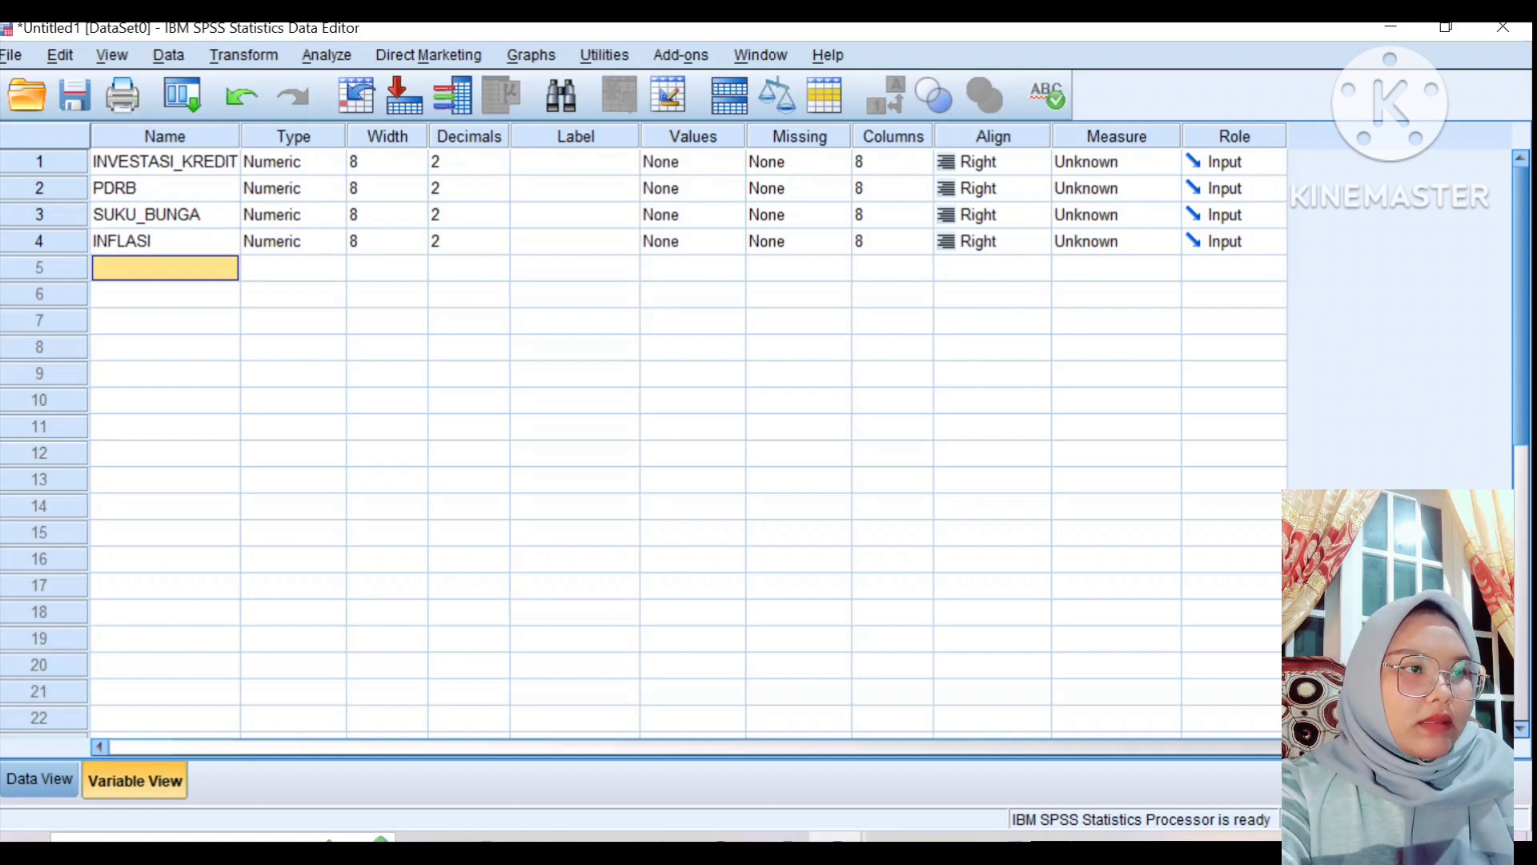
Set the label of the INVESTASI_KREDIT variable to Y.
{"action": "left_click", "coordinate": [574, 160]}
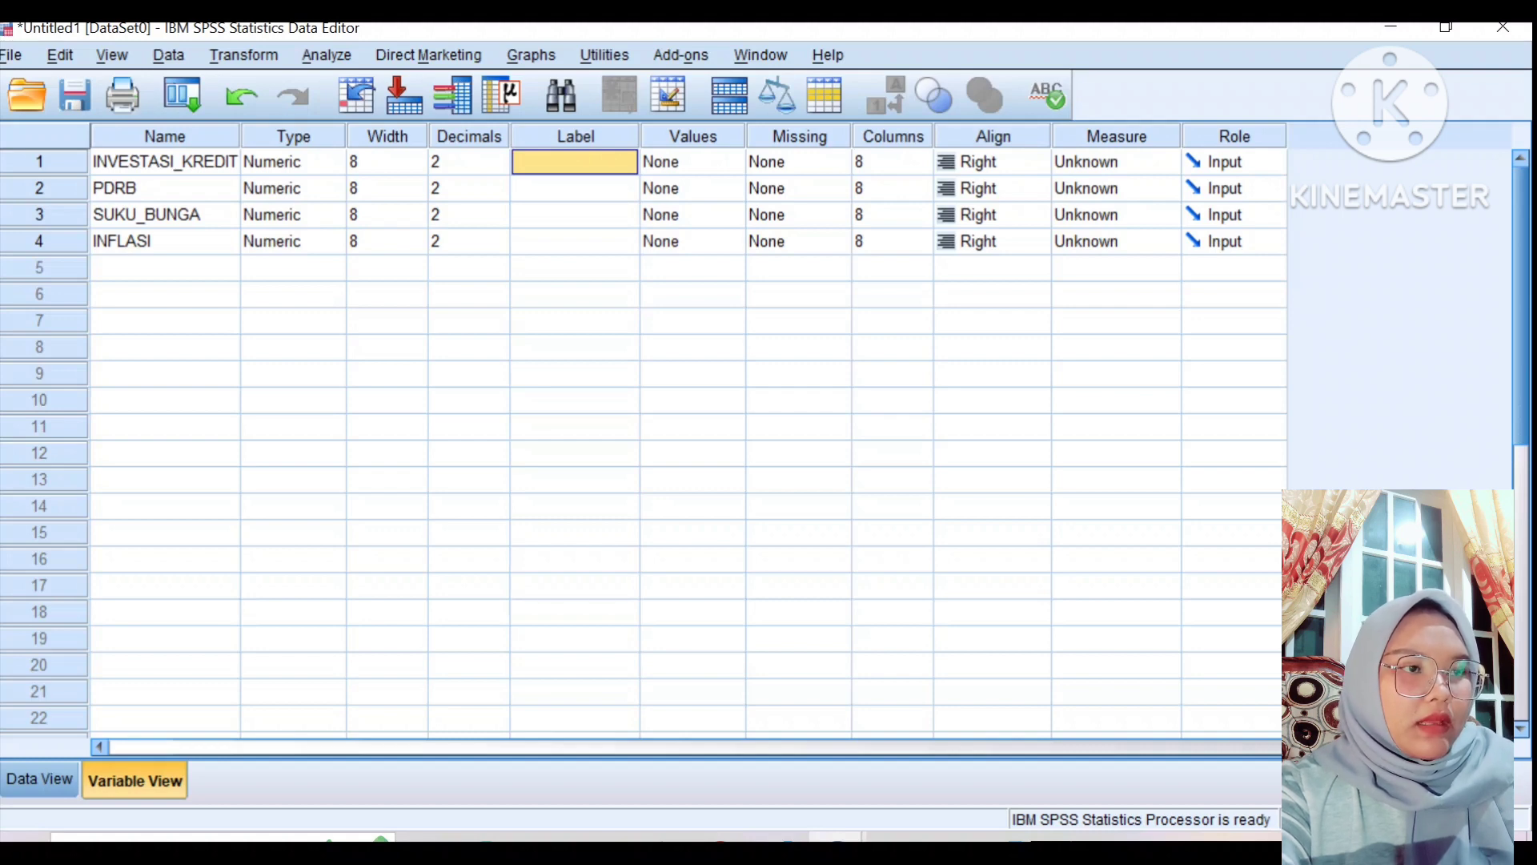
{"action": "type", "text": "Y"}
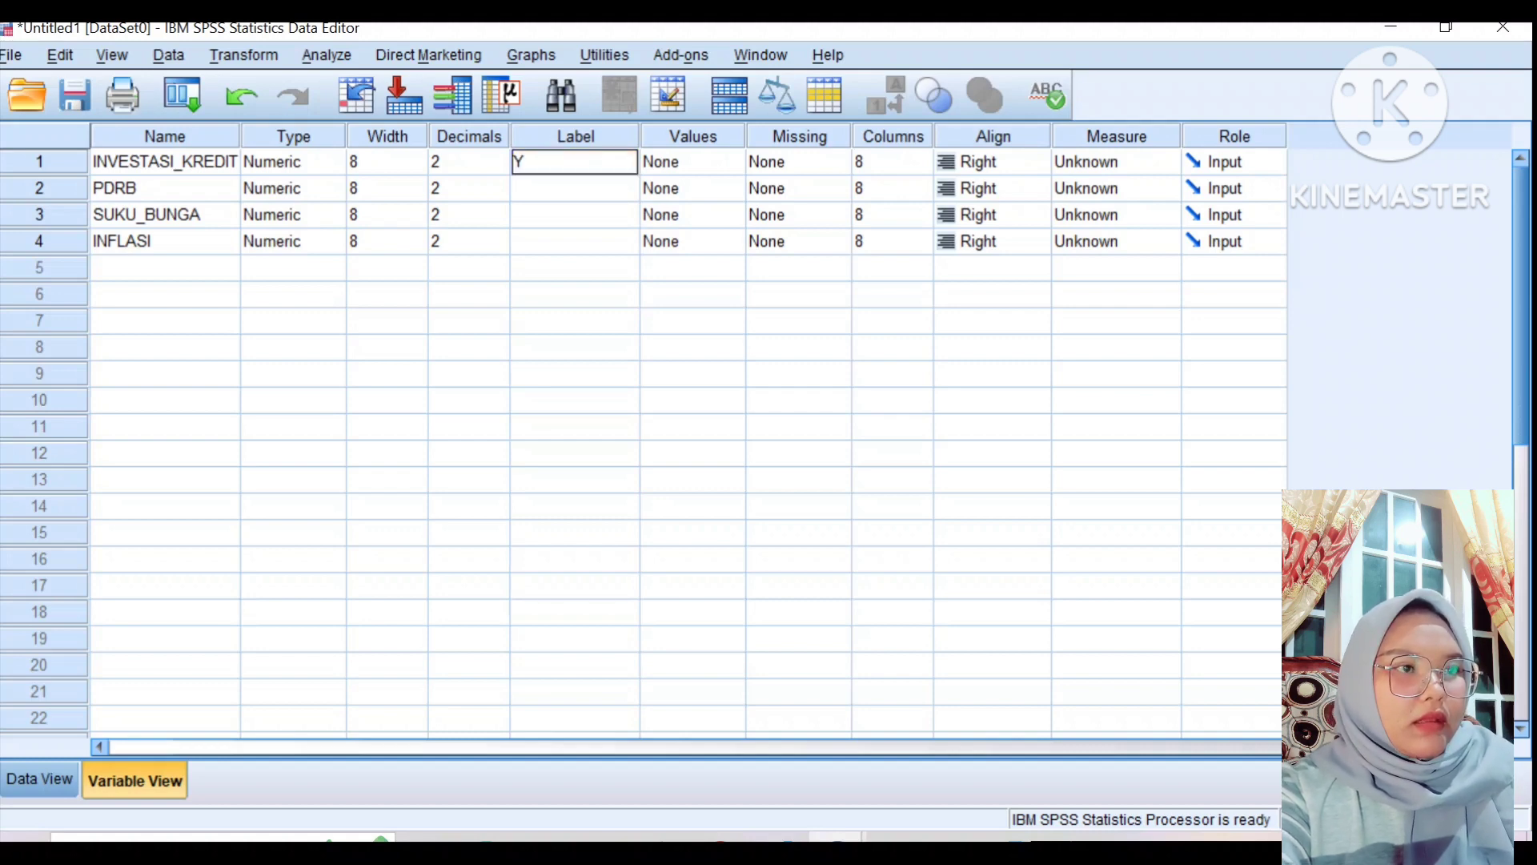
{"action": "key", "text": "Return"}
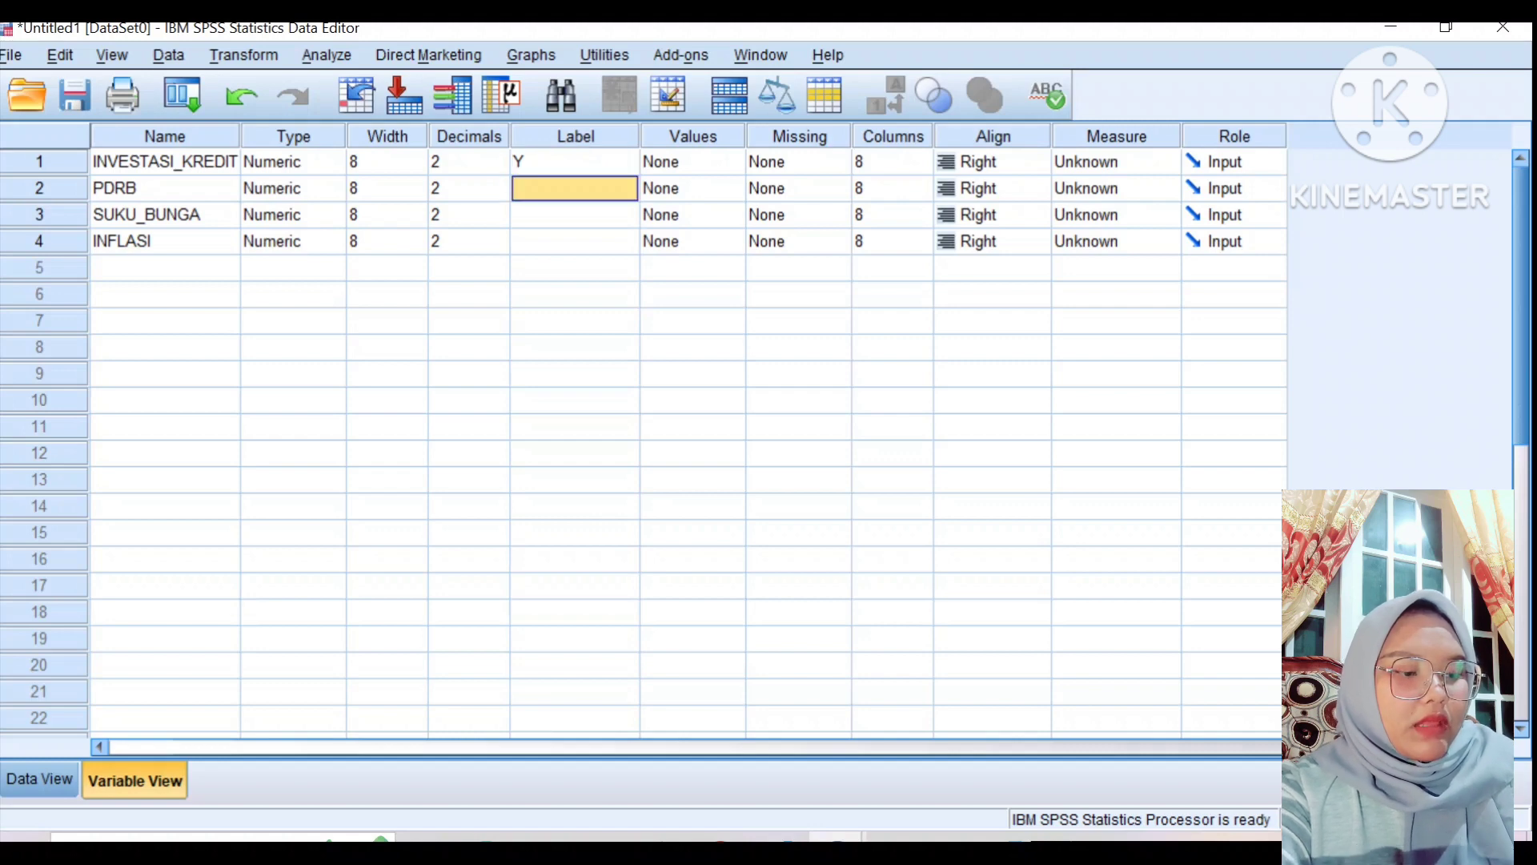
Set the variable labels to X1 for PDRB, X2 for SUKU_BUNGA and X3 for INFLASI.
{"action": "type", "text": "X1"}
{"action": "key", "text": "Return"}
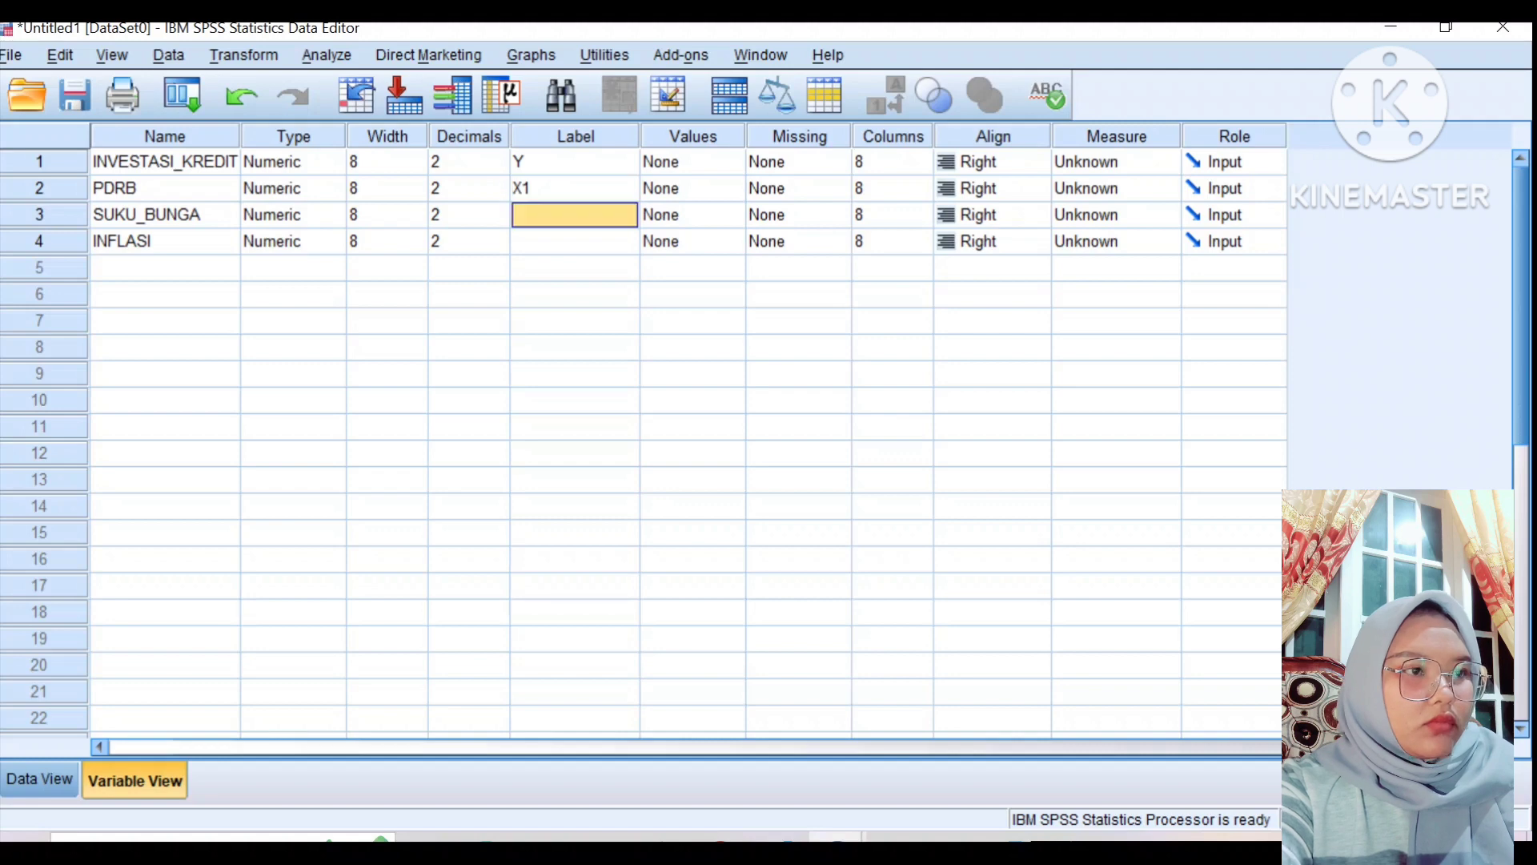
{"action": "type", "text": "X"}
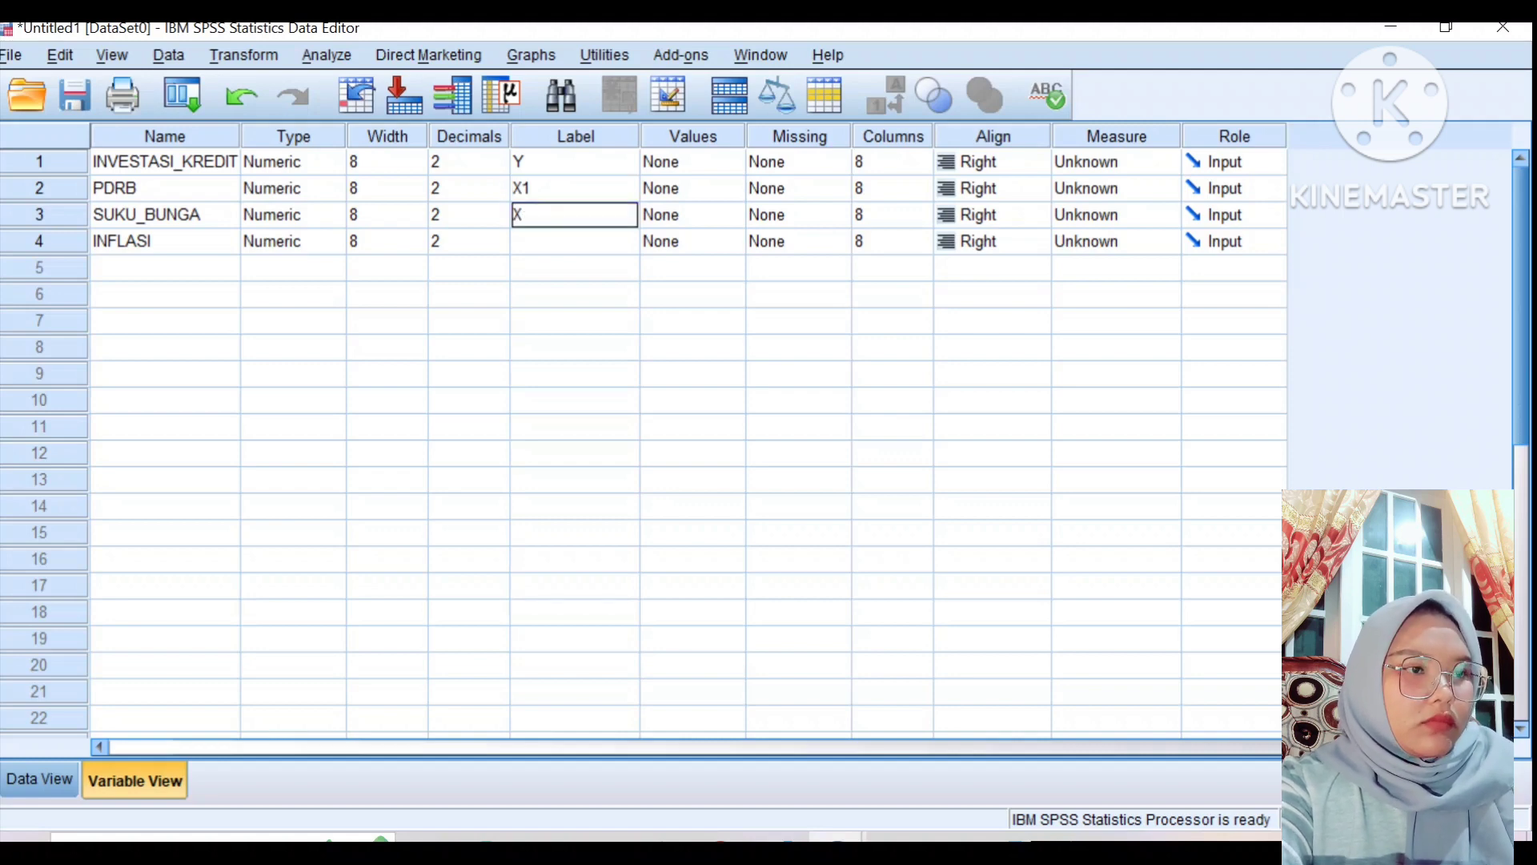
{"action": "type", "text": "2"}
{"action": "key", "text": "Return"}
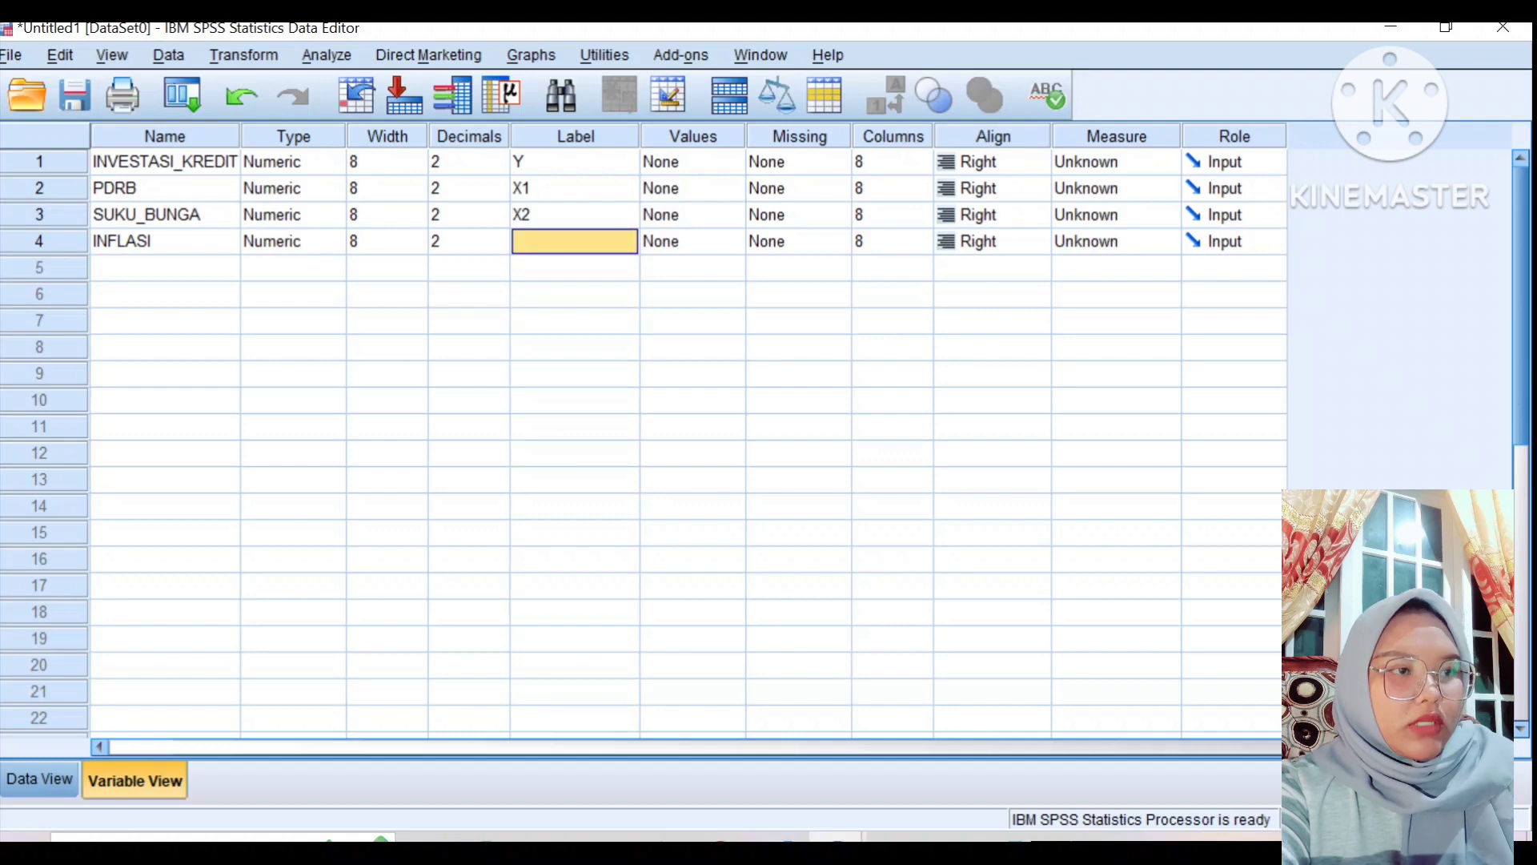
{"action": "type", "text": "X"}
{"action": "type", "text": "3"}
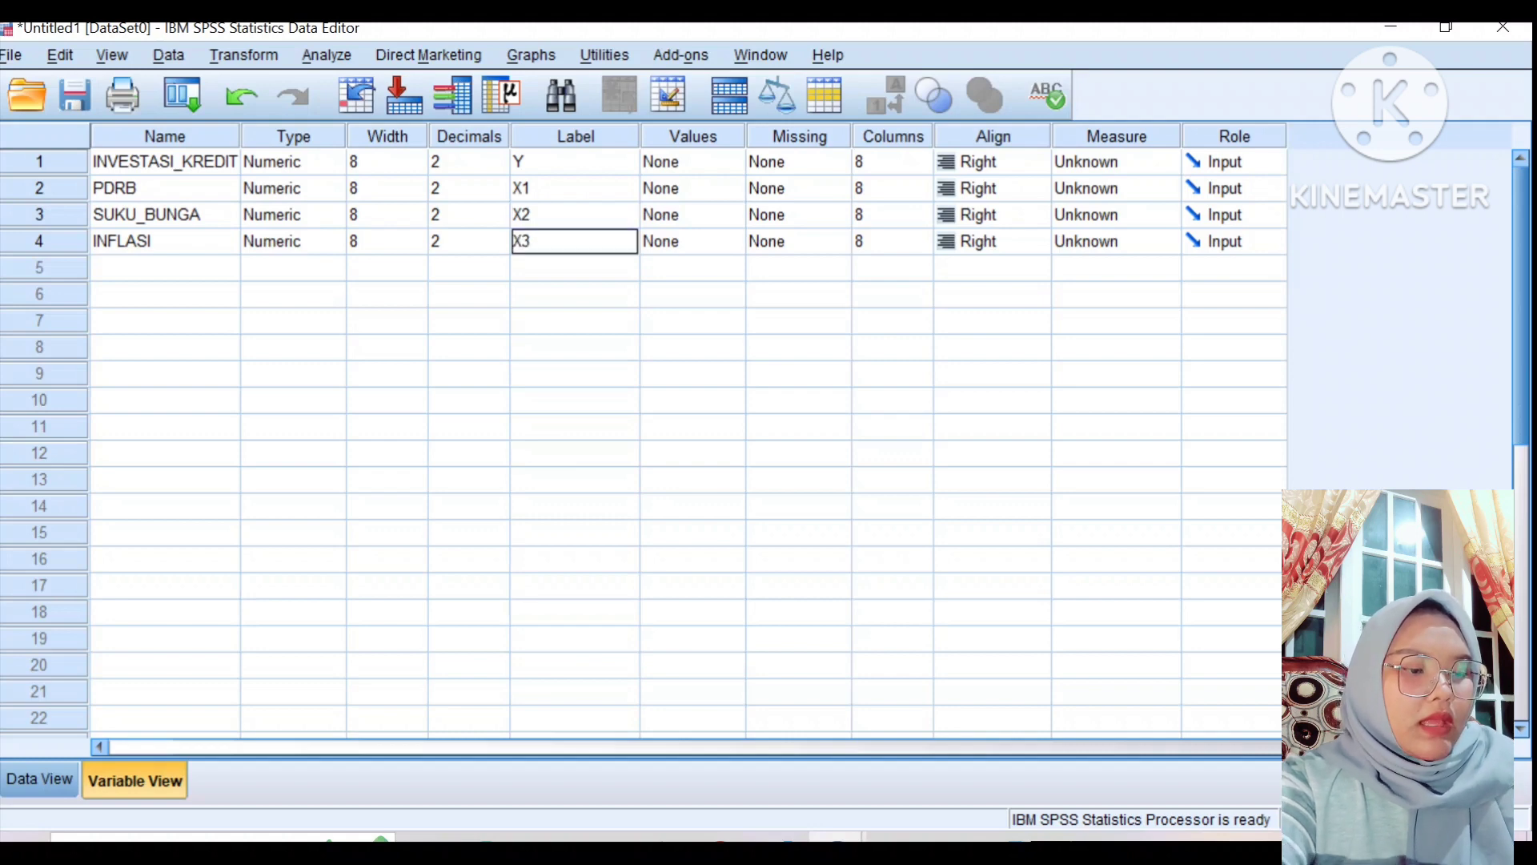
{"action": "key", "text": "Return"}
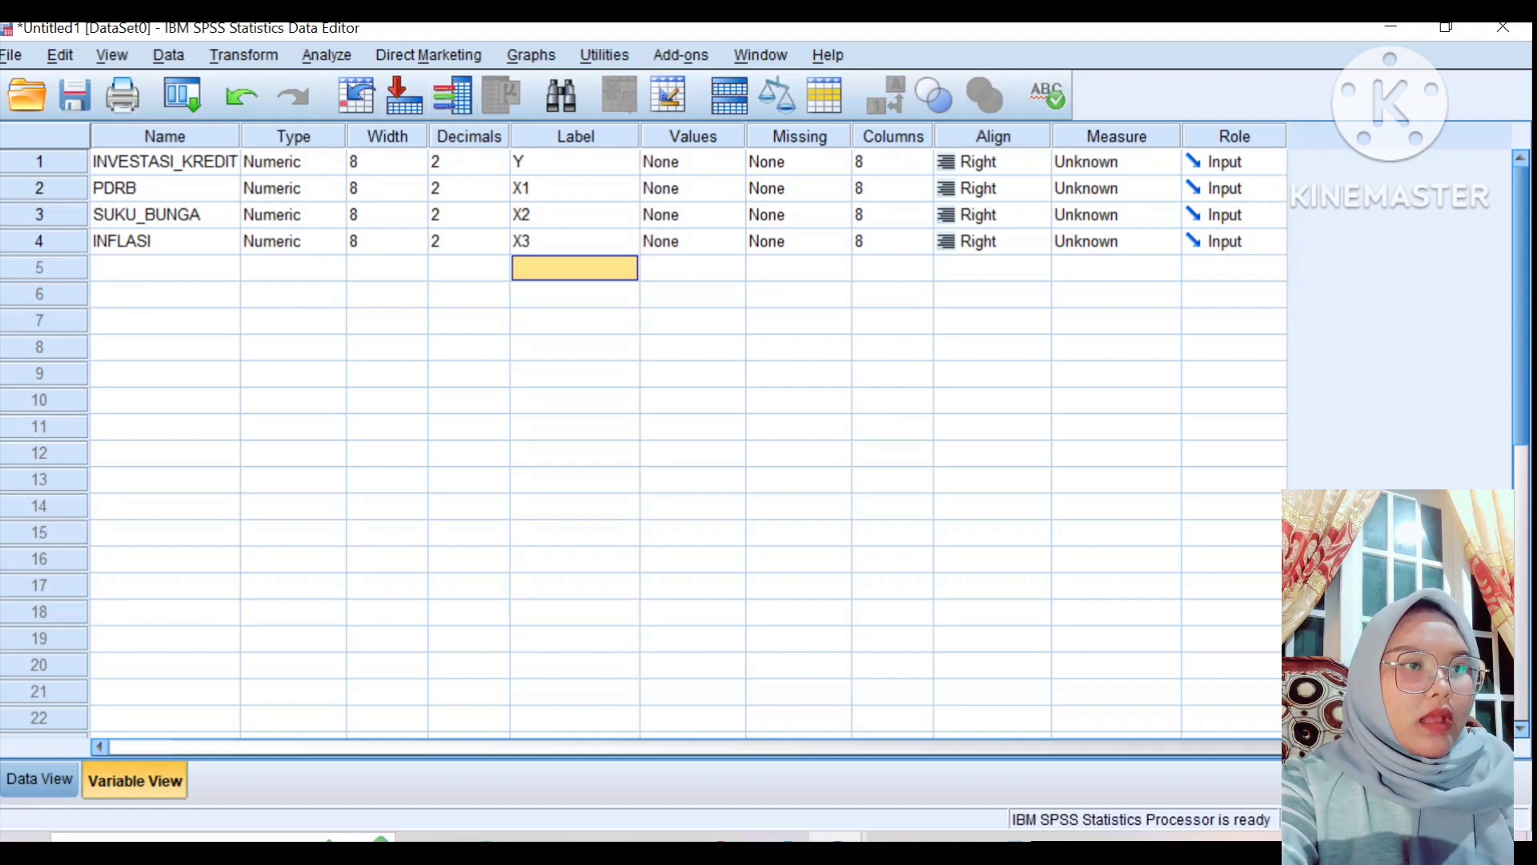
Set up a Descriptives analysis that includes all four variables: INVESTASI_KREDIT, PDRB, SUKU_BUNGA and INFLASI.
{"action": "key", "text": "alt+a"}
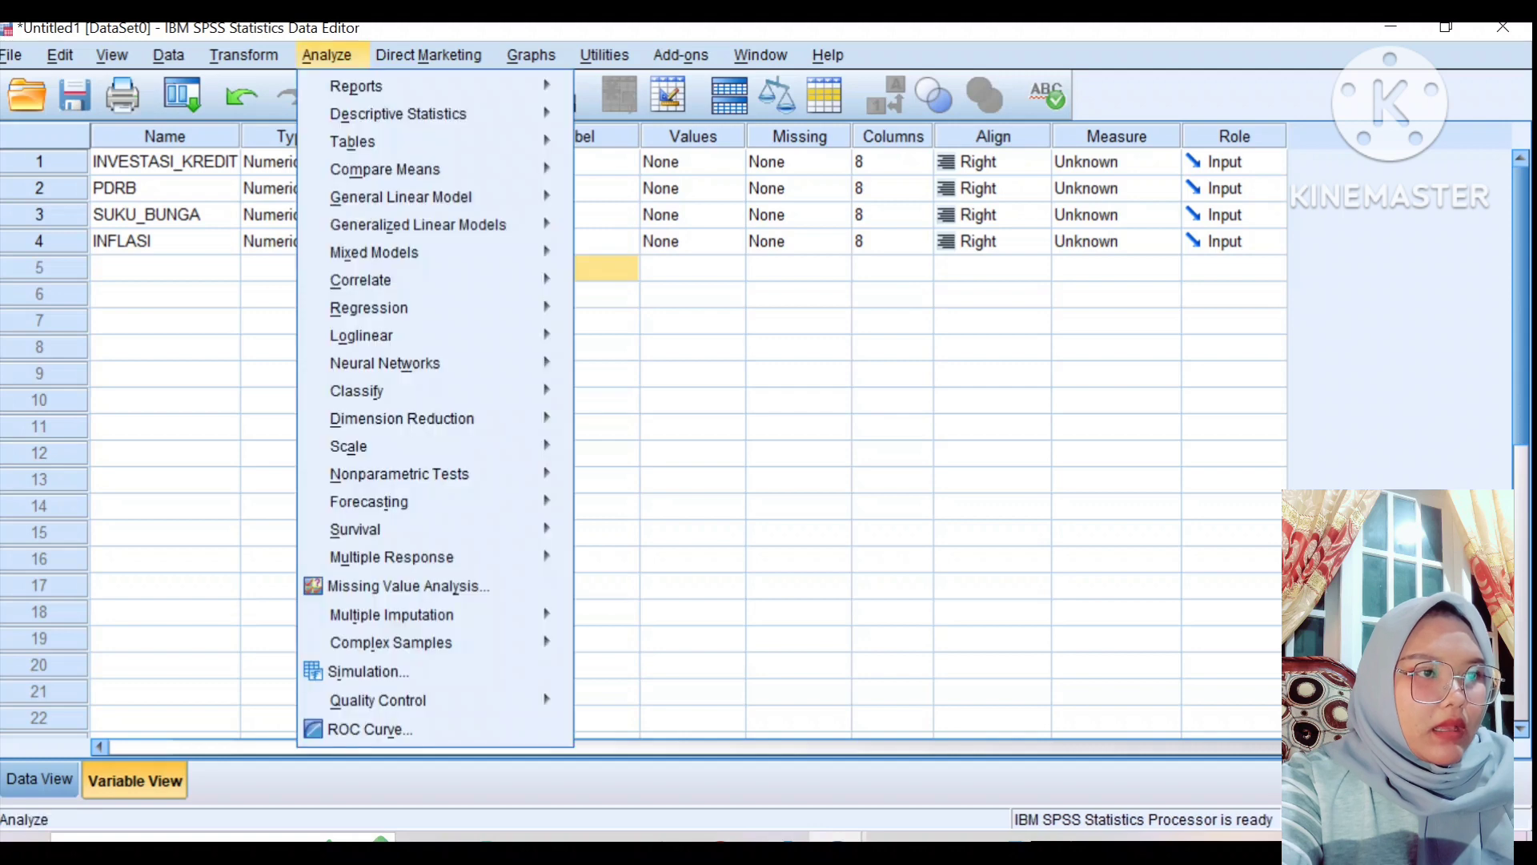
{"action": "key", "text": "Down"}
{"action": "key", "text": "Down"}
{"action": "key", "text": "Right"}
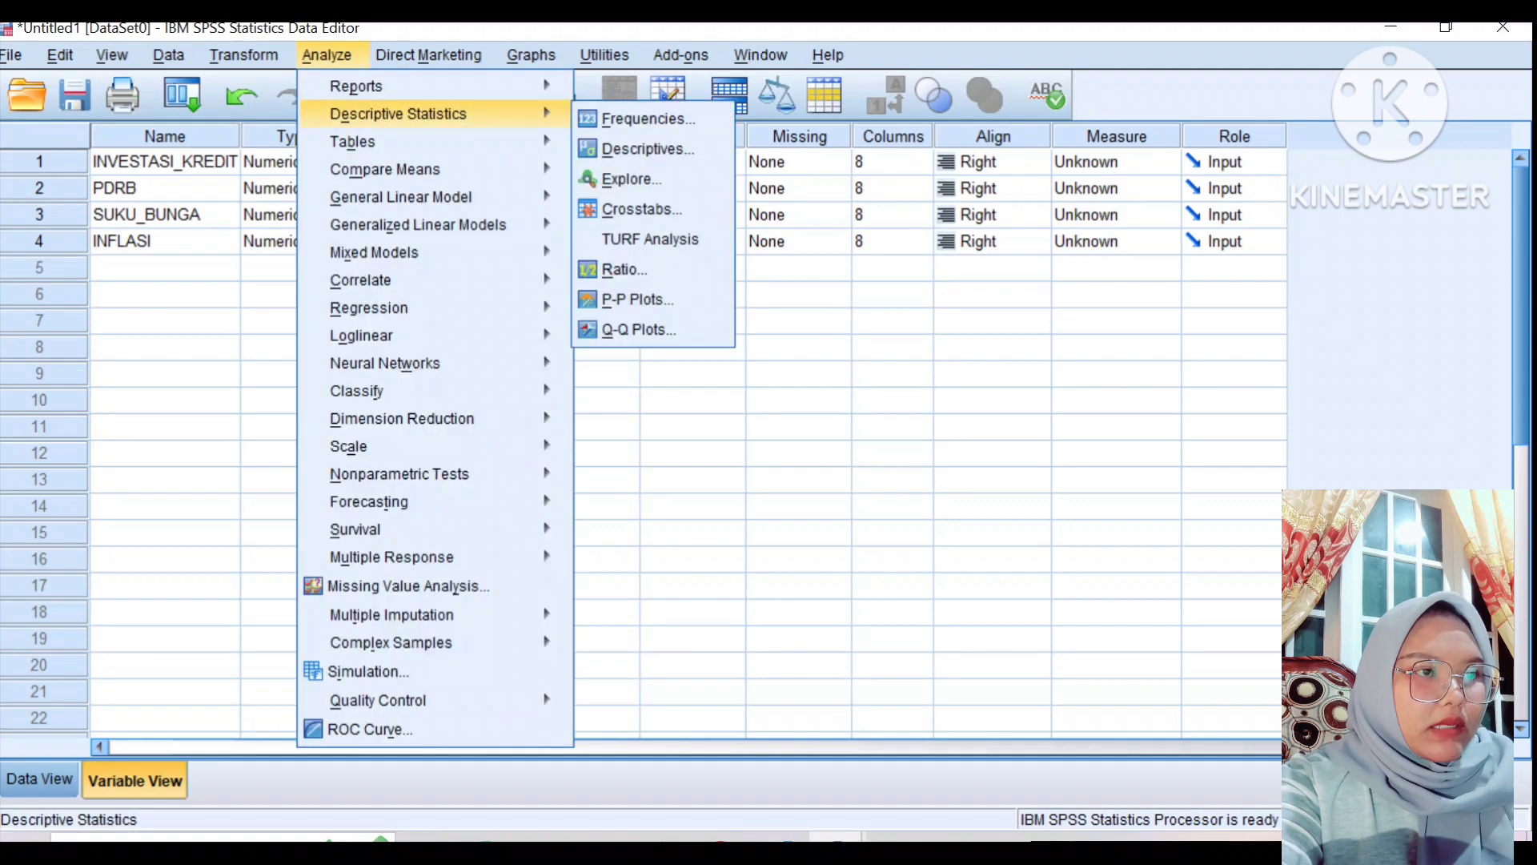
{"action": "key", "text": "Down"}
{"action": "key", "text": "Down"}
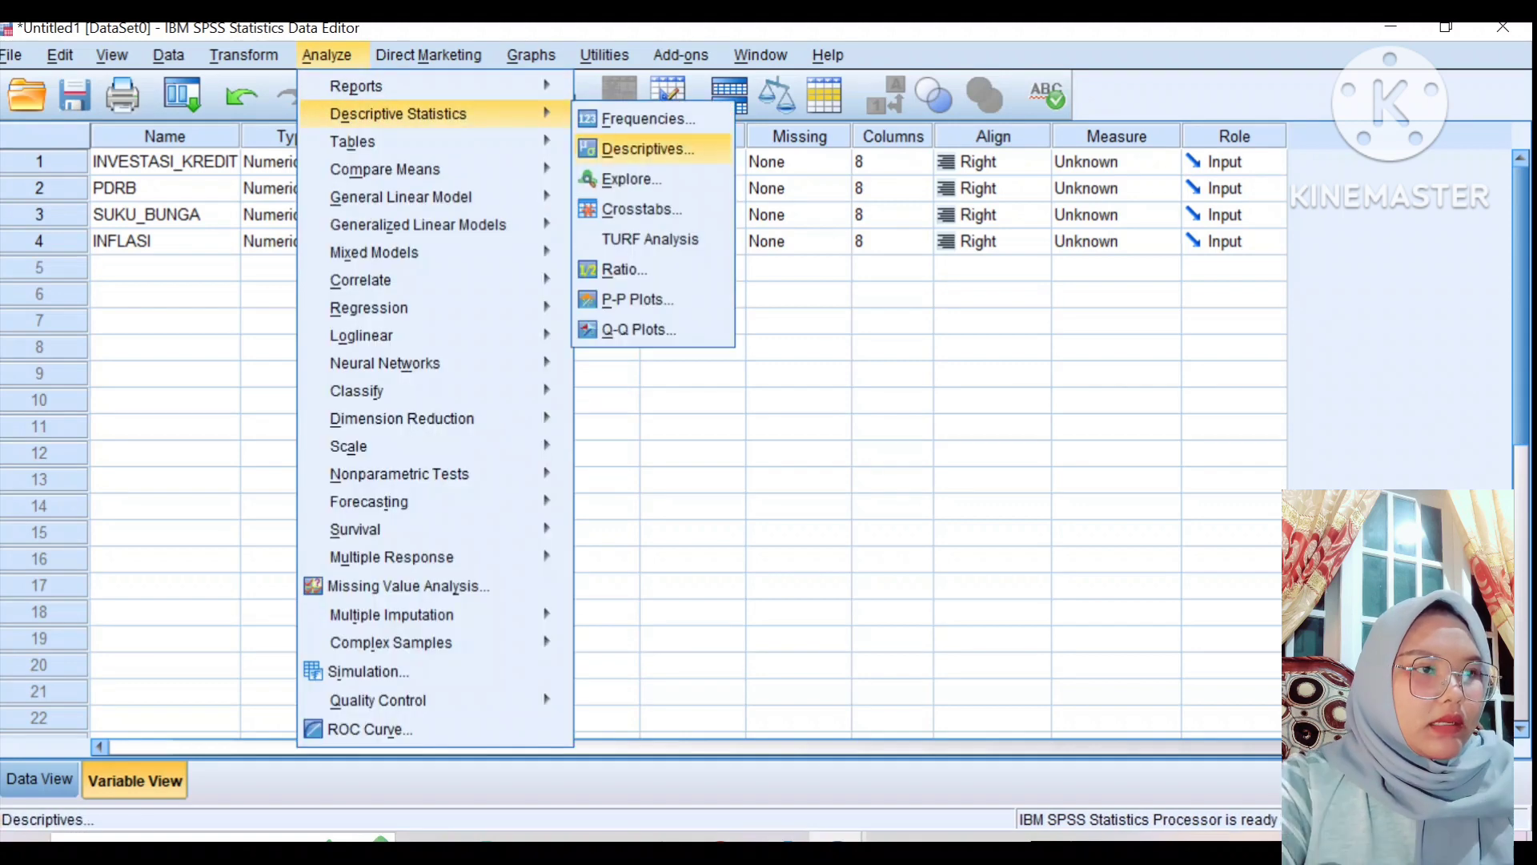
{"action": "key", "text": "Return"}
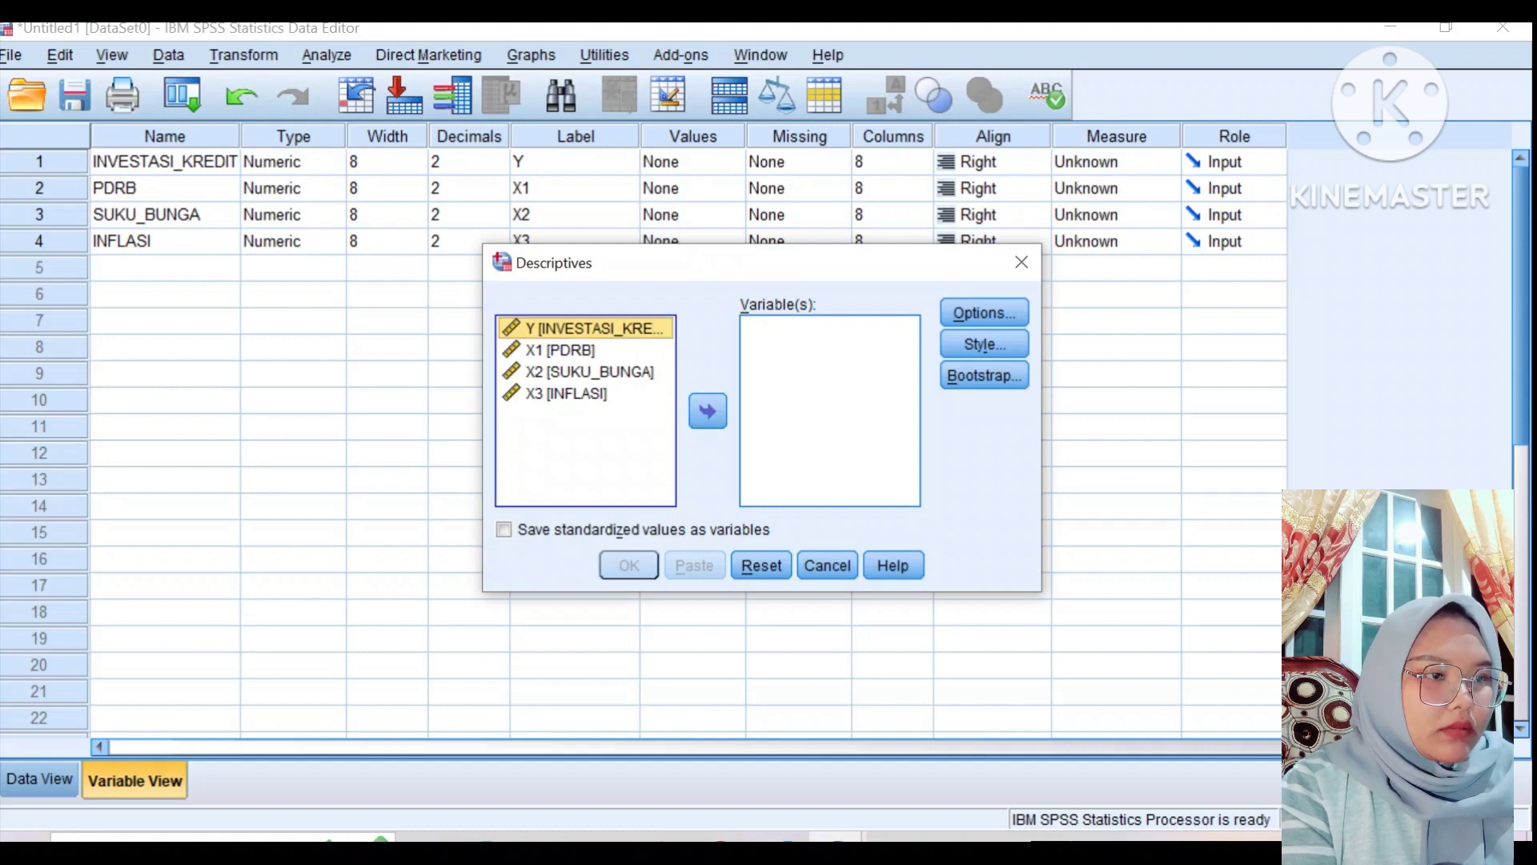
{"action": "left_click", "coordinate": [561, 350], "text": "shift"}
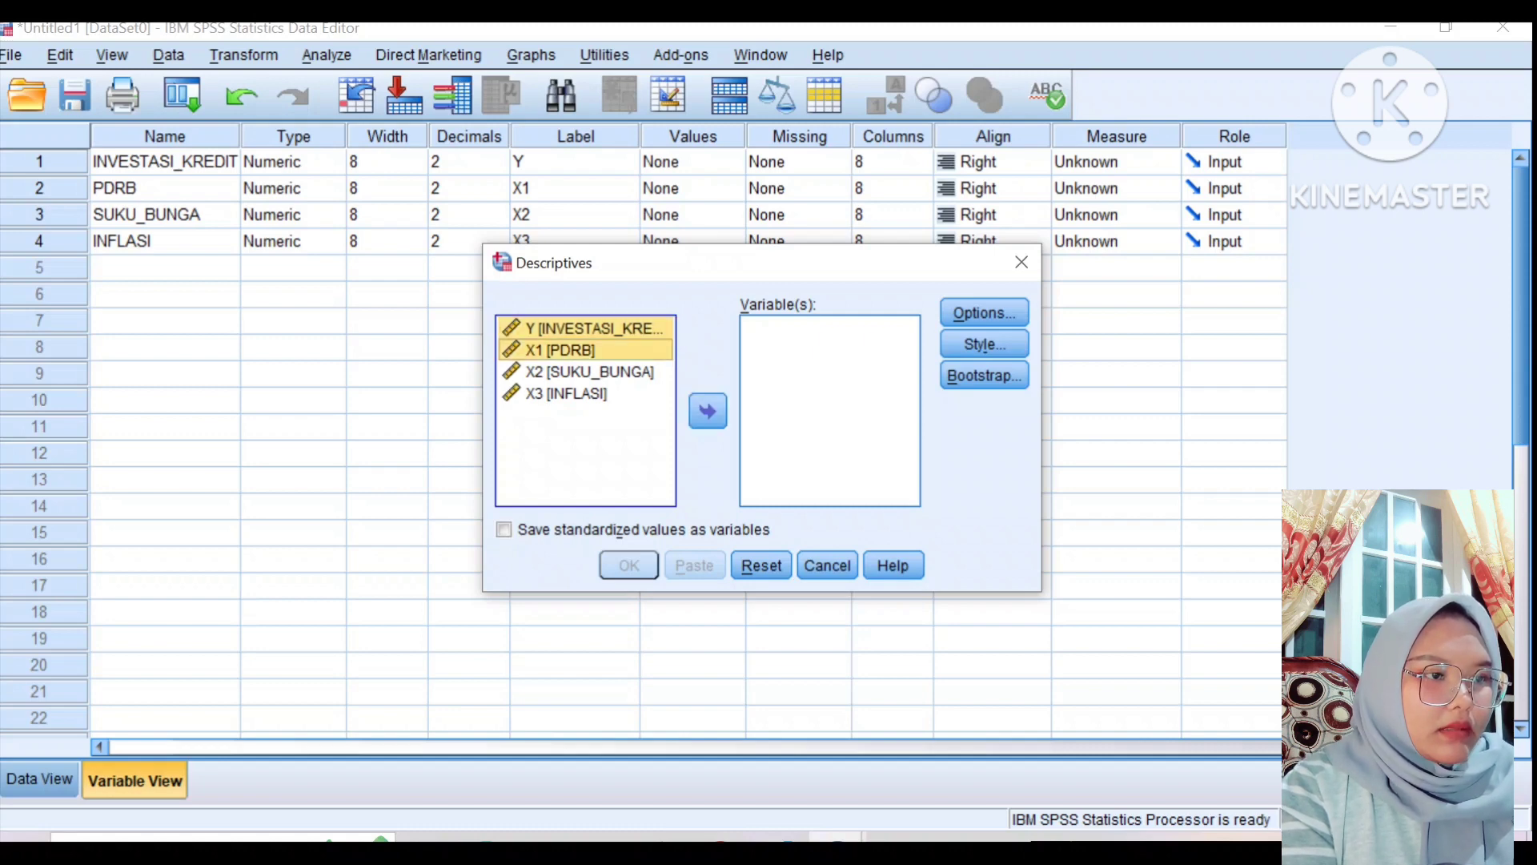
{"action": "left_click", "coordinate": [590, 371], "text": "shift"}
{"action": "left_click", "coordinate": [561, 393], "text": "shift"}
{"action": "left_click", "coordinate": [707, 411]}
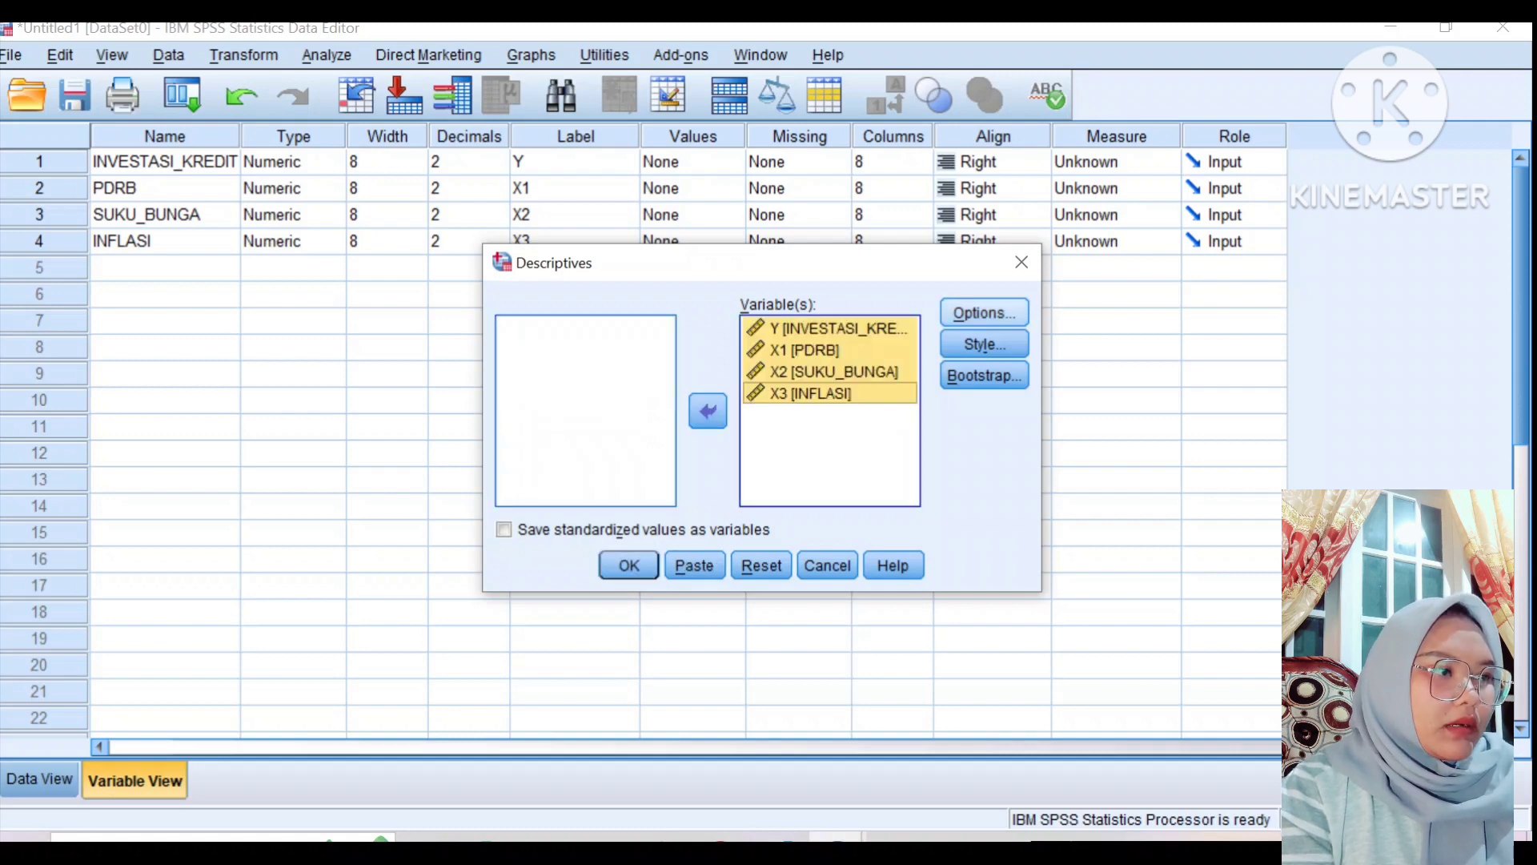
Add sum, variance, range and S.E. mean to the descriptive statistics options and run the Descriptives analysis.
{"action": "key", "text": "alt+o"}
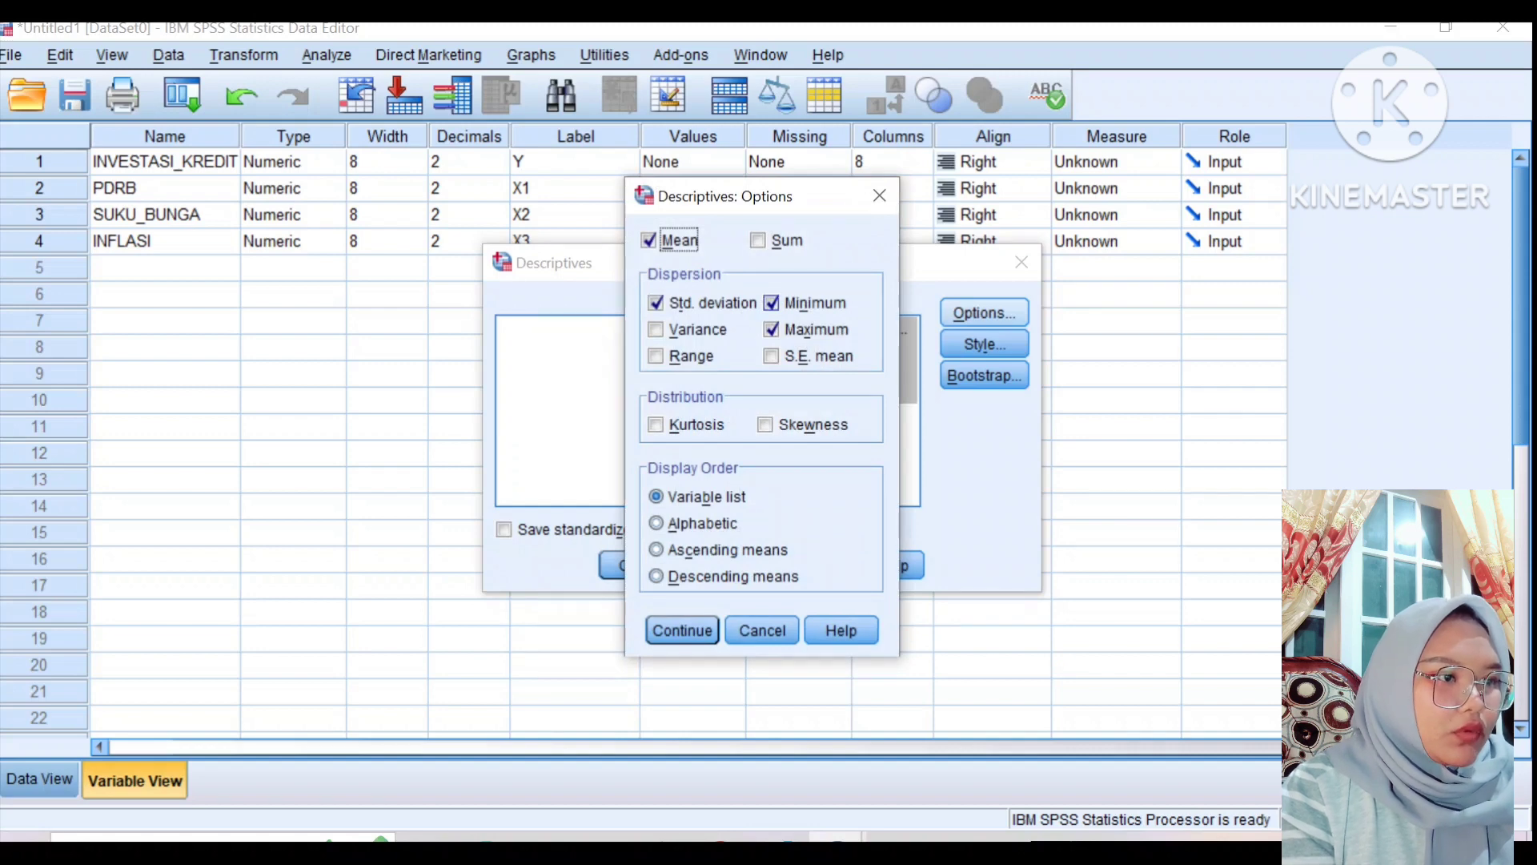
{"action": "left_click", "coordinate": [758, 240]}
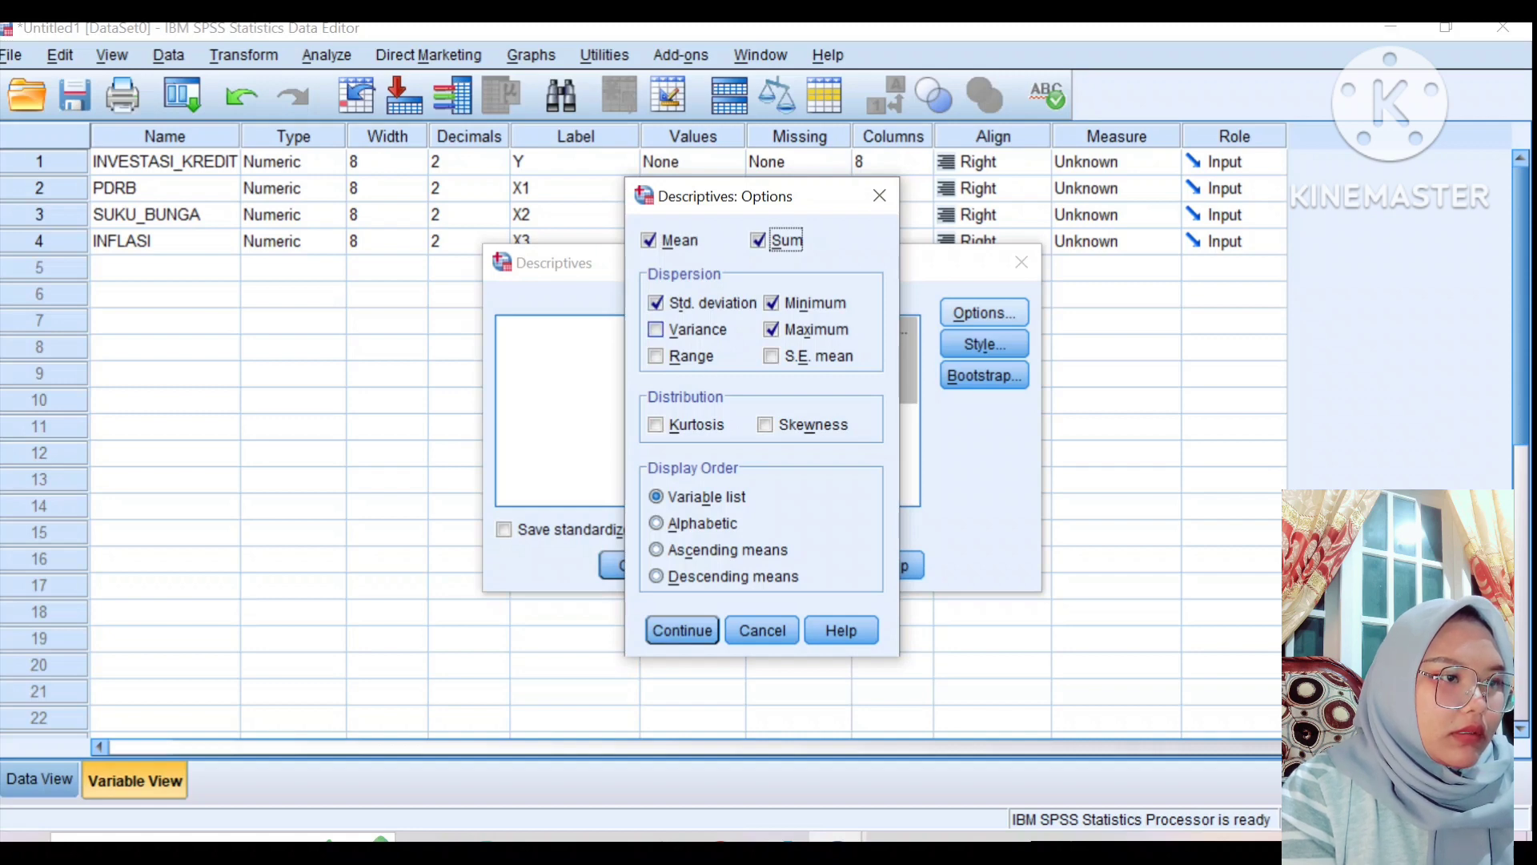
{"action": "left_click", "coordinate": [655, 329]}
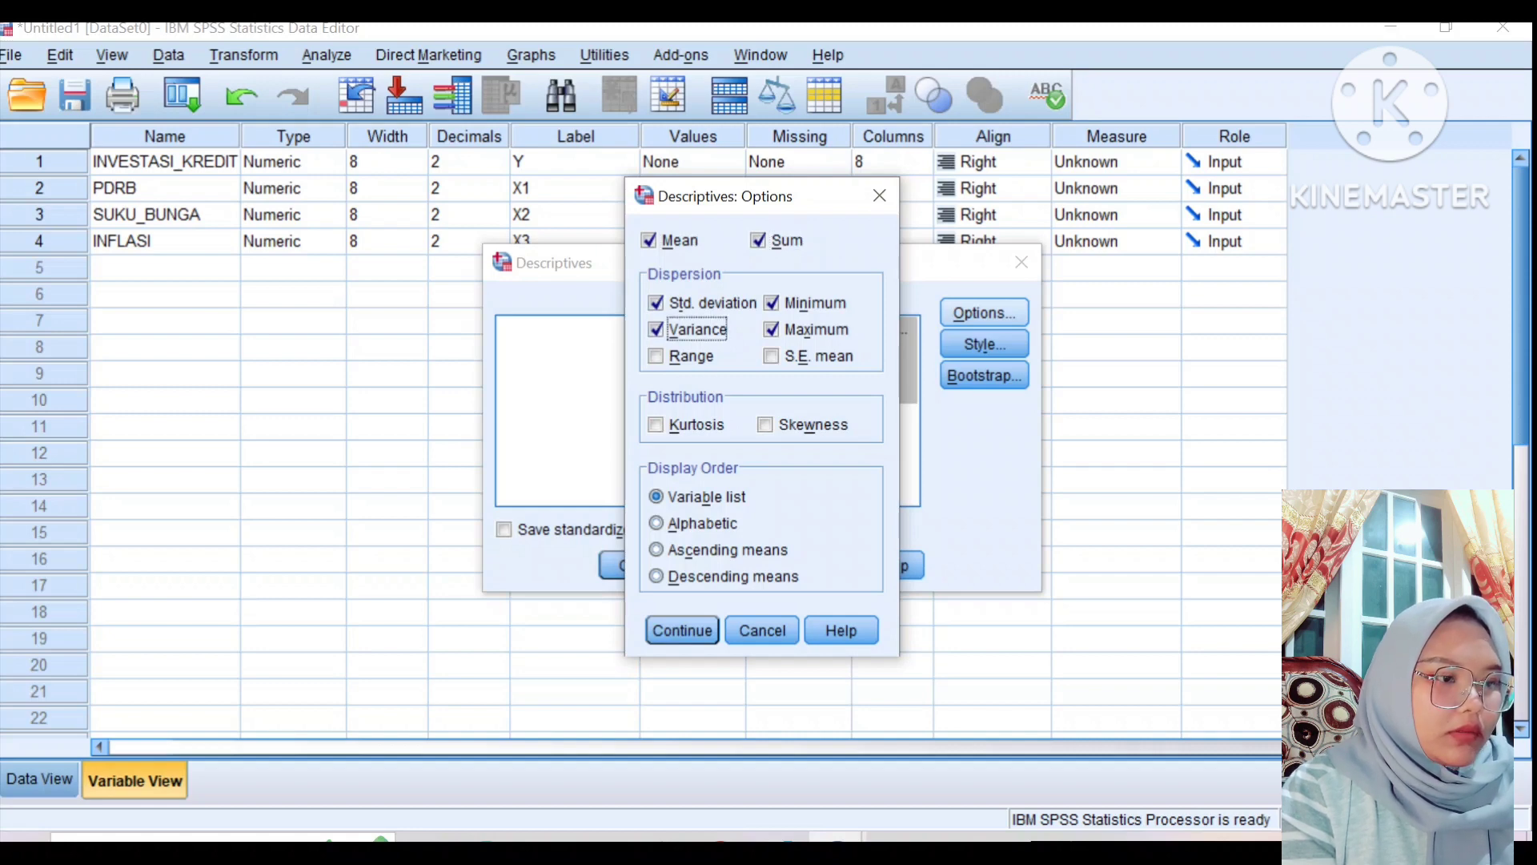
{"action": "left_click", "coordinate": [656, 356]}
{"action": "left_click", "coordinate": [771, 355]}
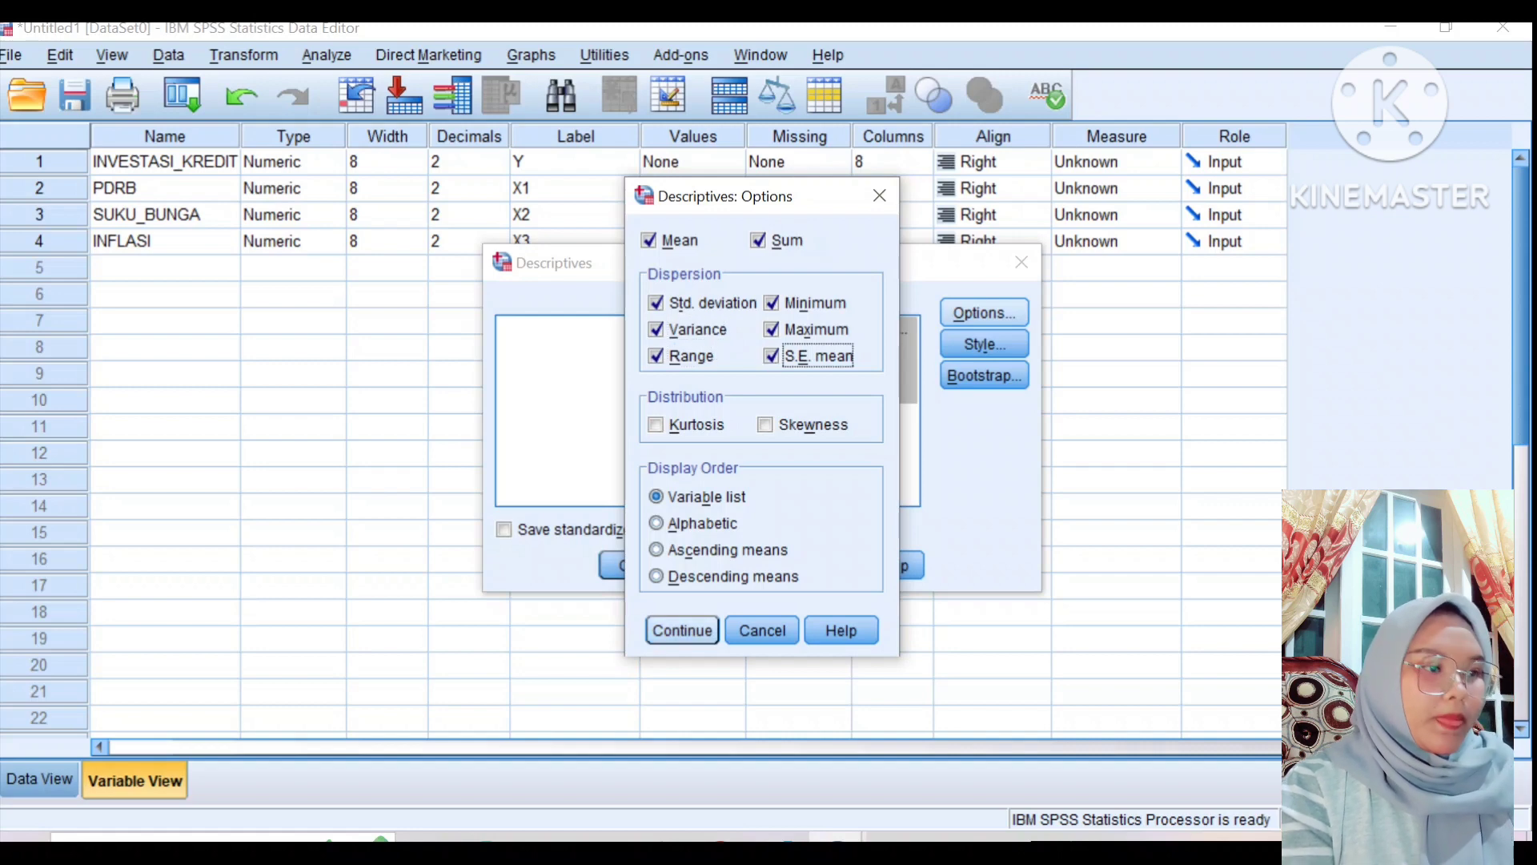
{"action": "left_click", "coordinate": [683, 631]}
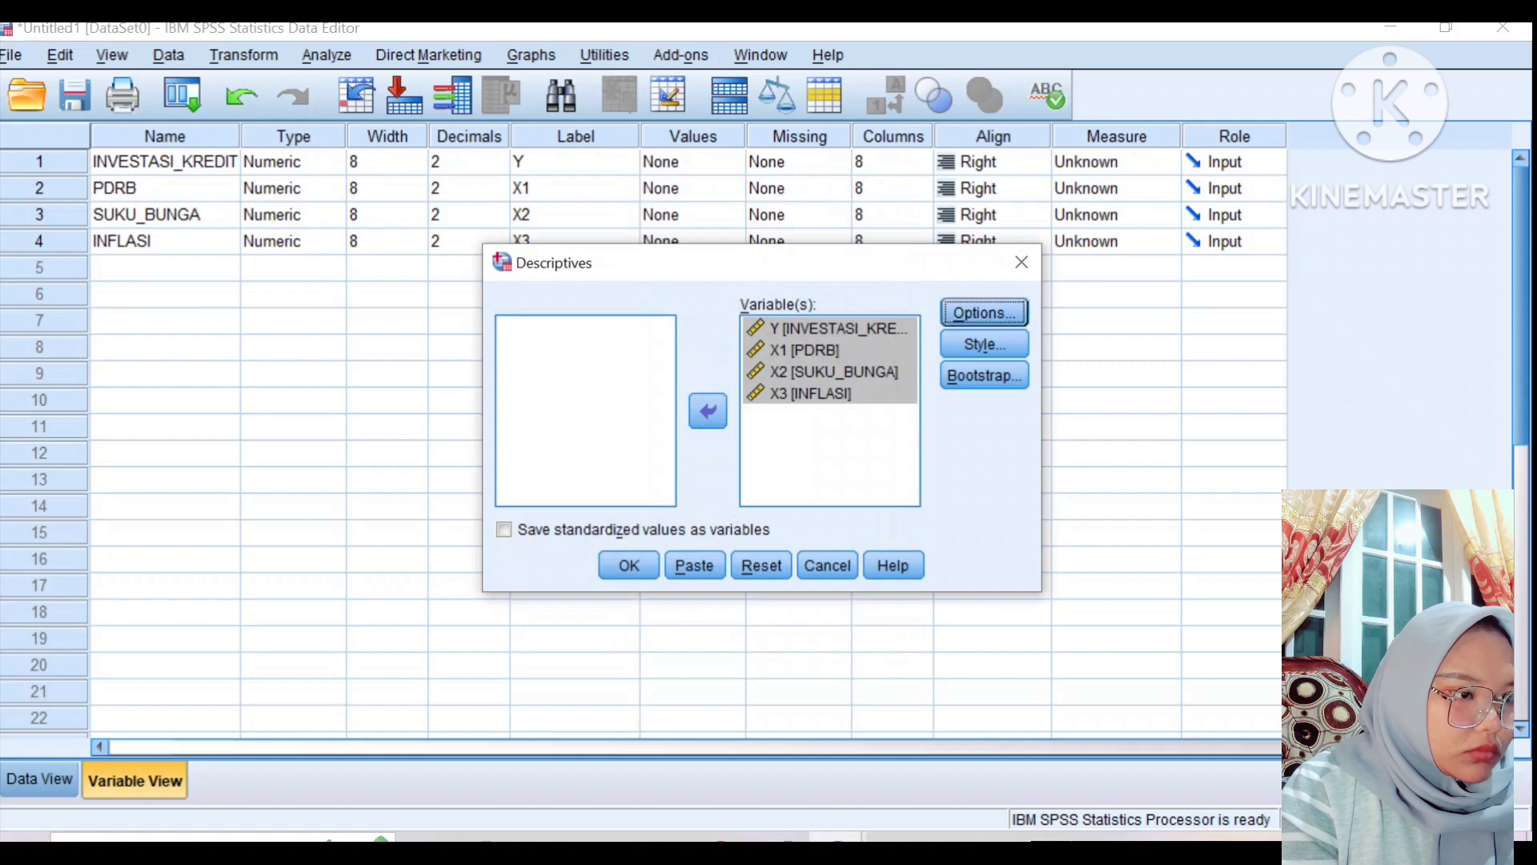
{"action": "left_click", "coordinate": [630, 565]}
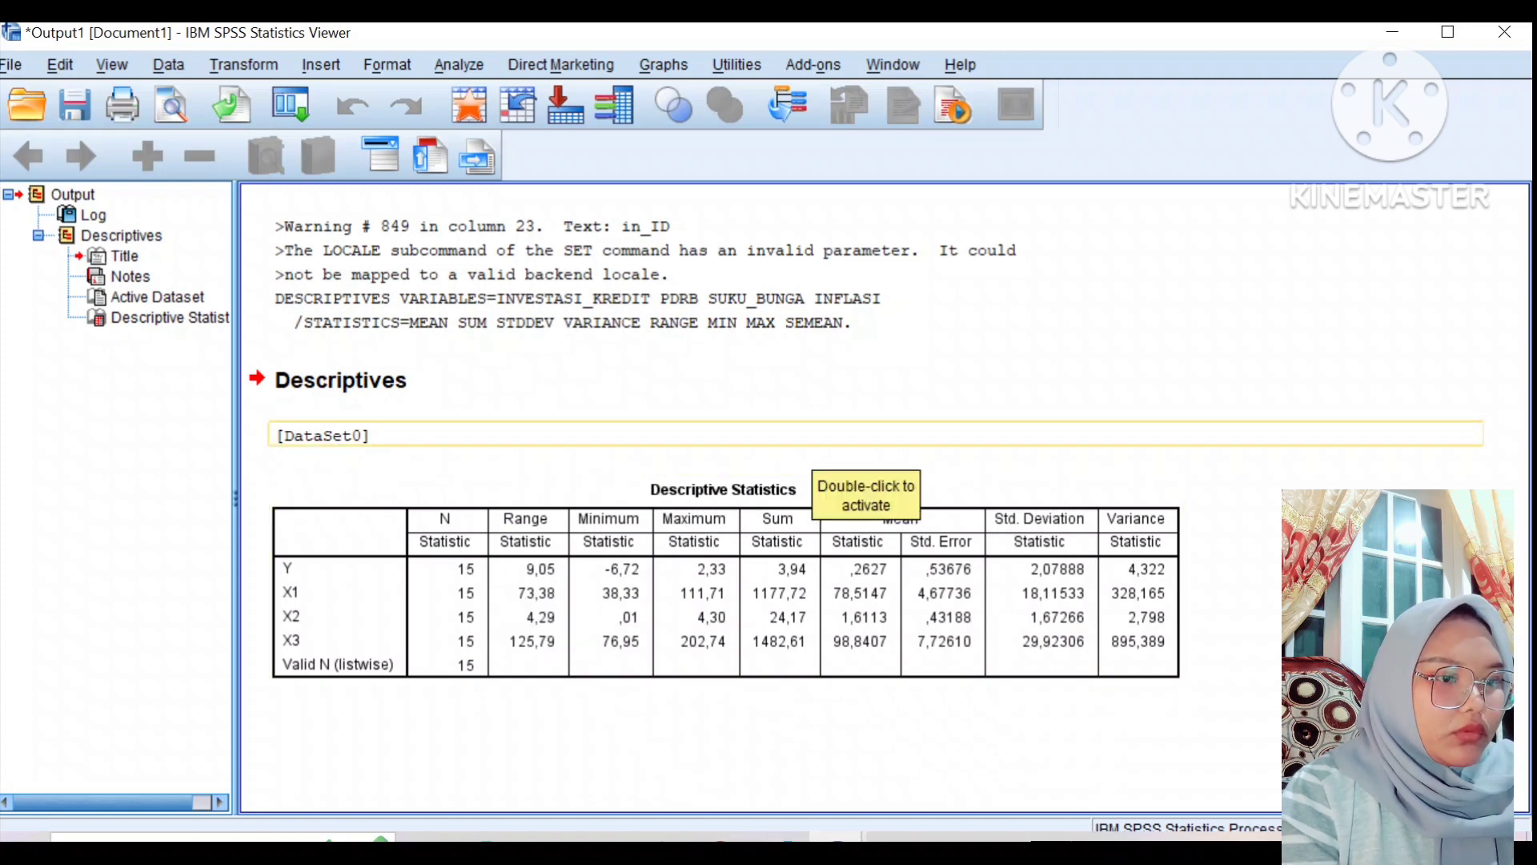
Set up a Linear Regression with INVESTASI_KREDIT as dependent and PDRB, SUKU_BUNGA and INFLASI as independent variables.
{"action": "key", "text": "alt+a"}
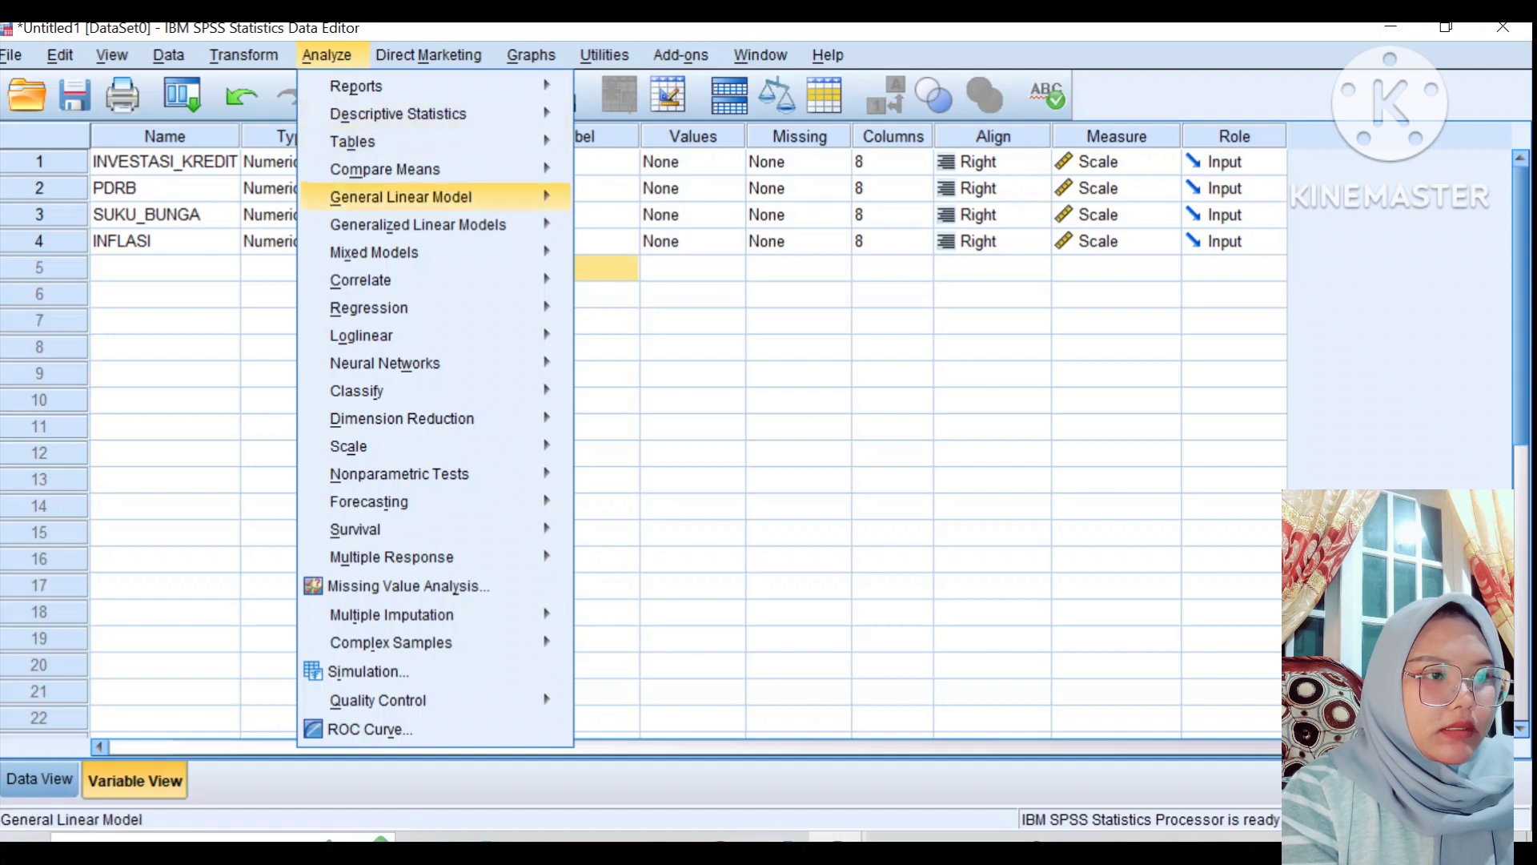
{"action": "mouse_move", "coordinate": [369, 307]}
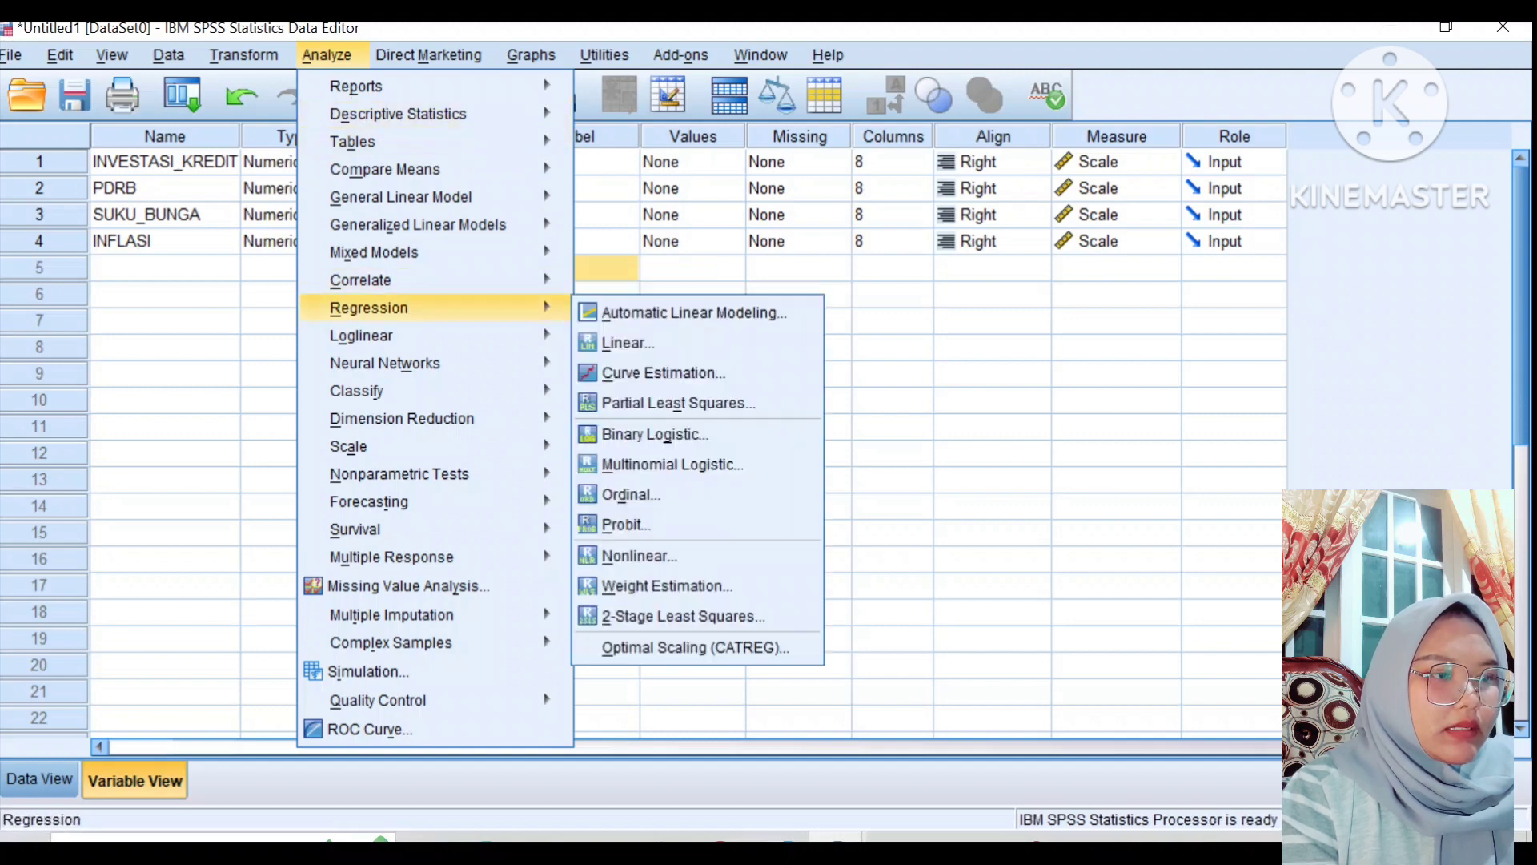
{"action": "left_click", "coordinate": [628, 343]}
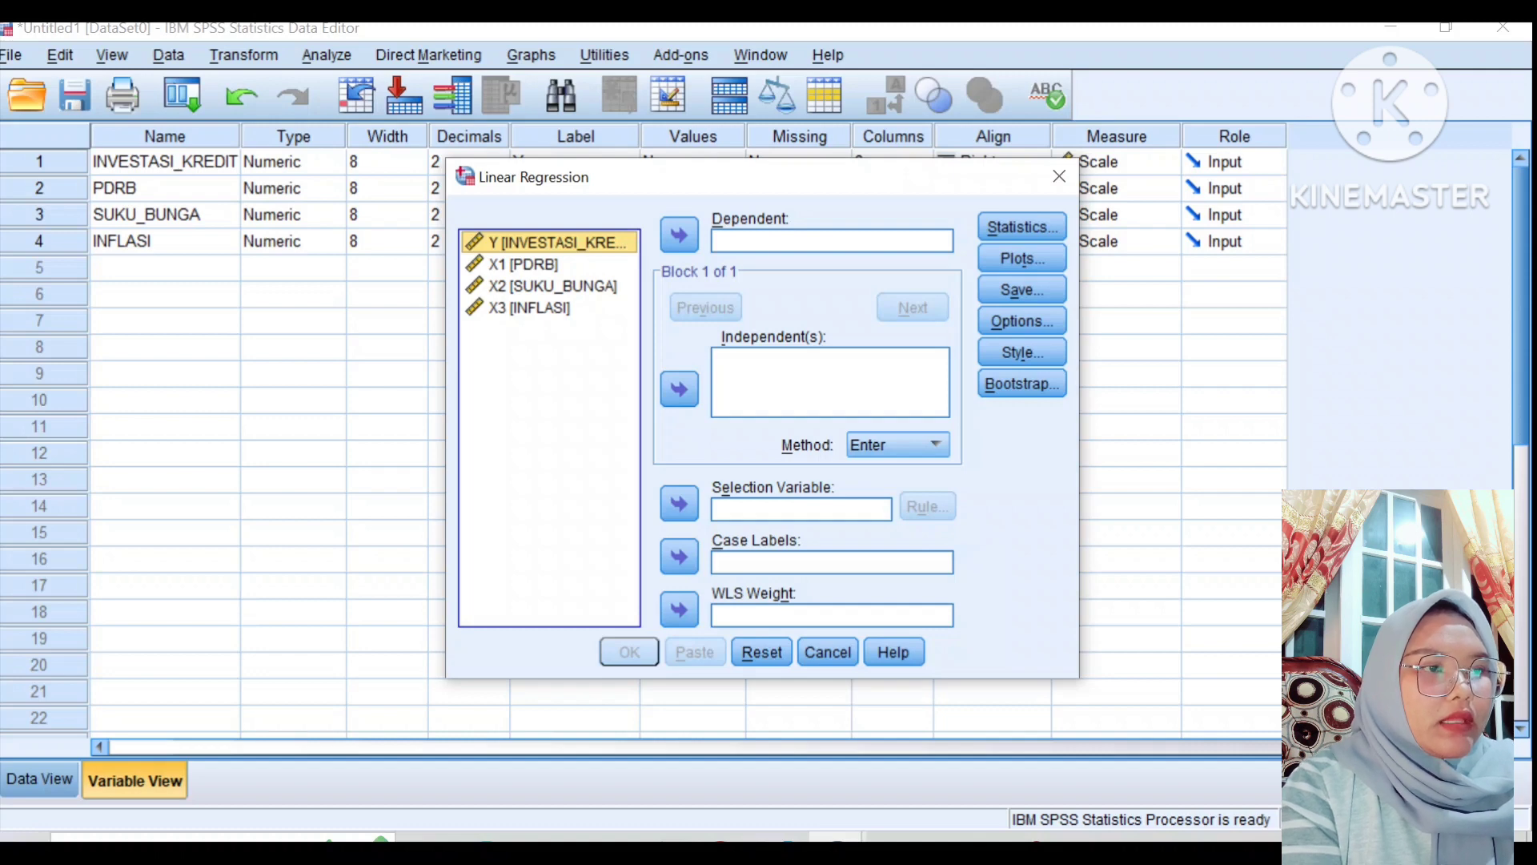
{"action": "left_click", "coordinate": [679, 234]}
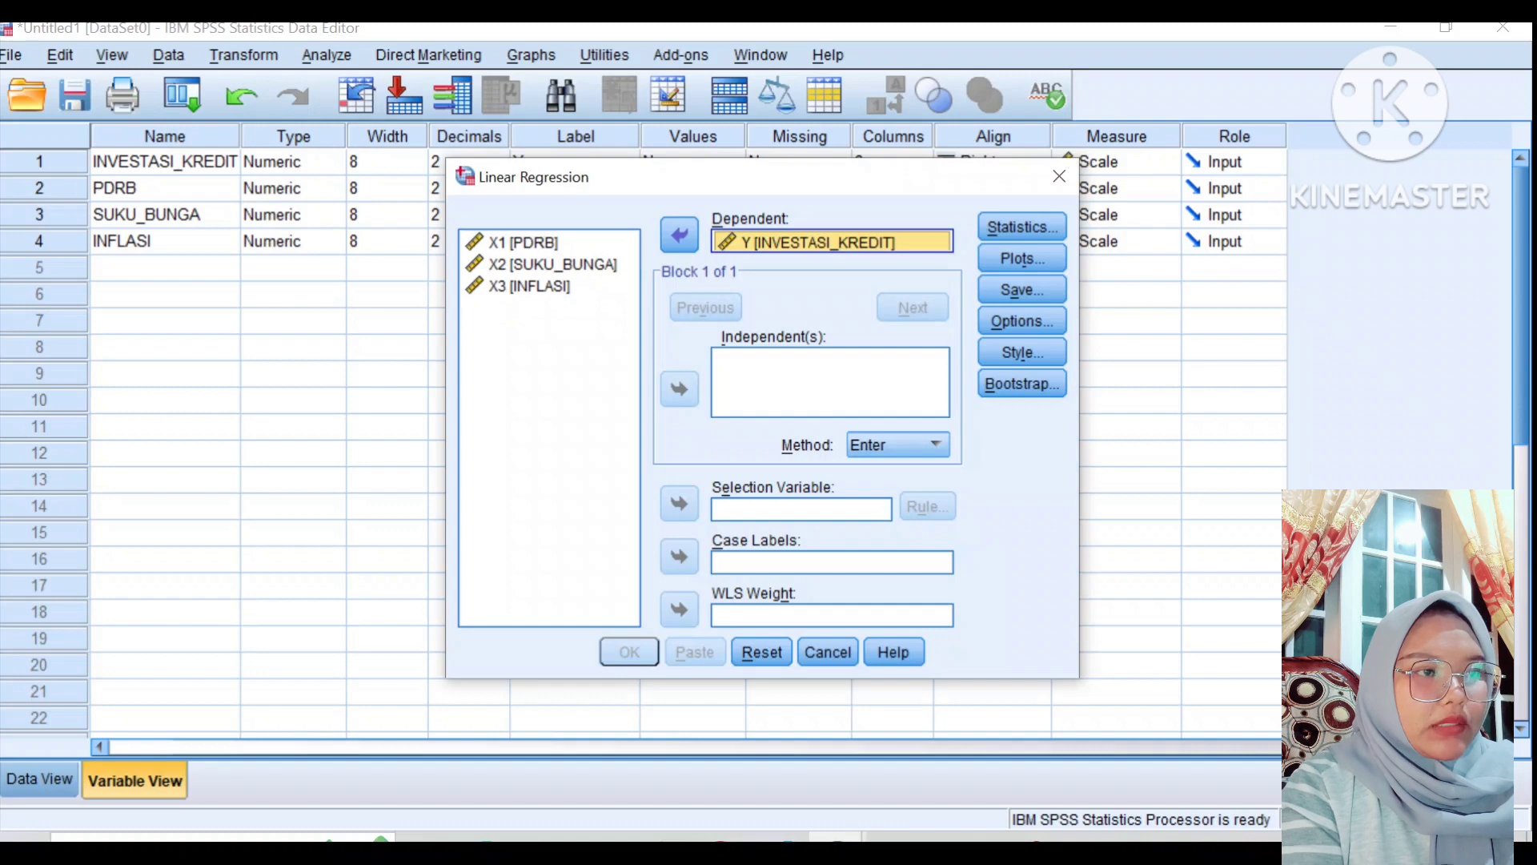
{"action": "left_click", "coordinate": [525, 242]}
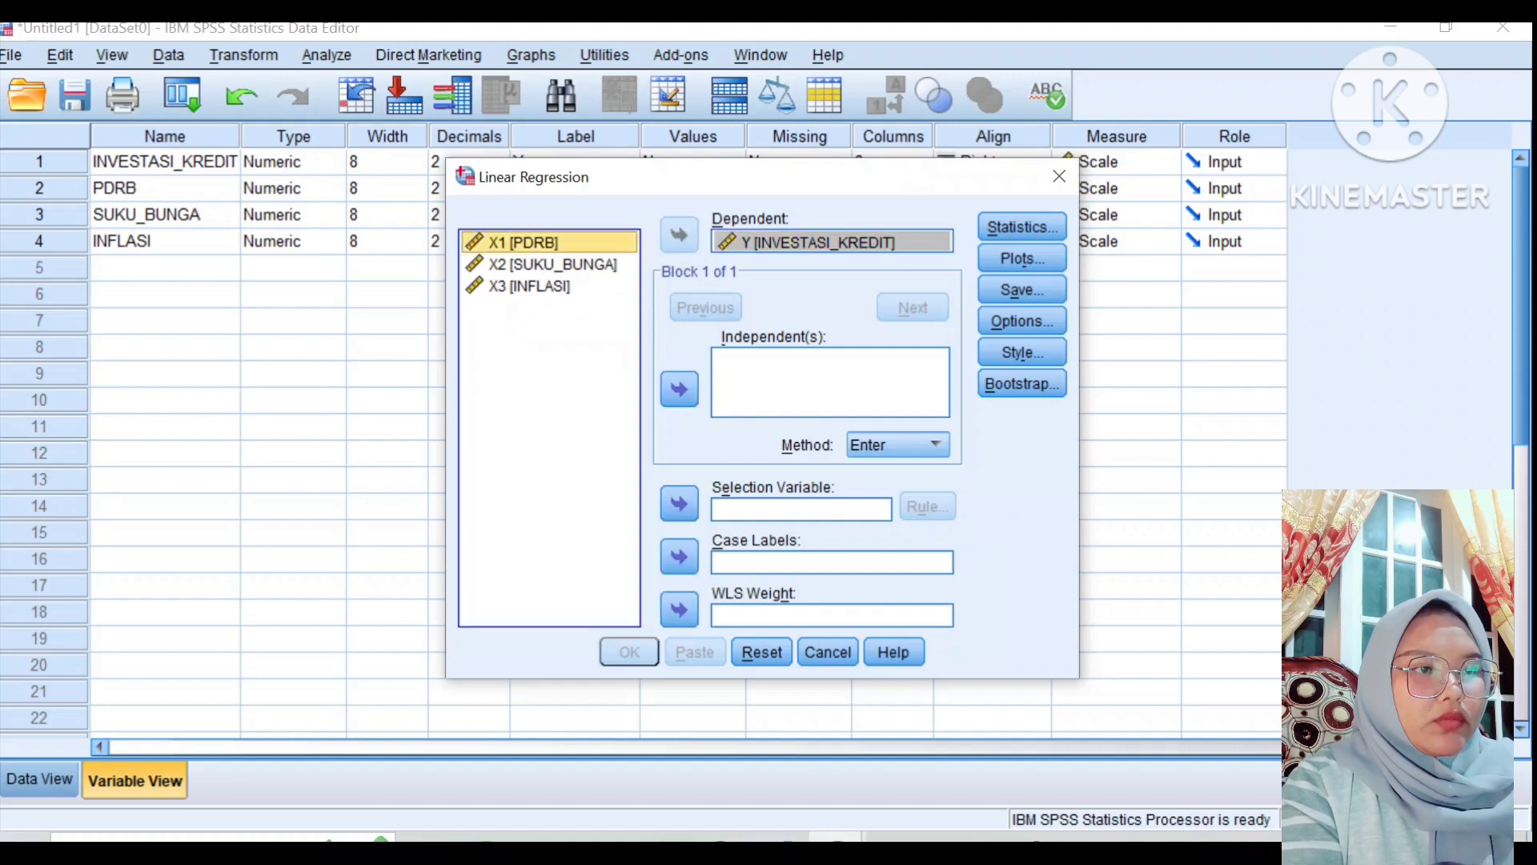
{"action": "left_click", "coordinate": [553, 265], "text": "shift"}
{"action": "left_click", "coordinate": [529, 286], "text": "shift"}
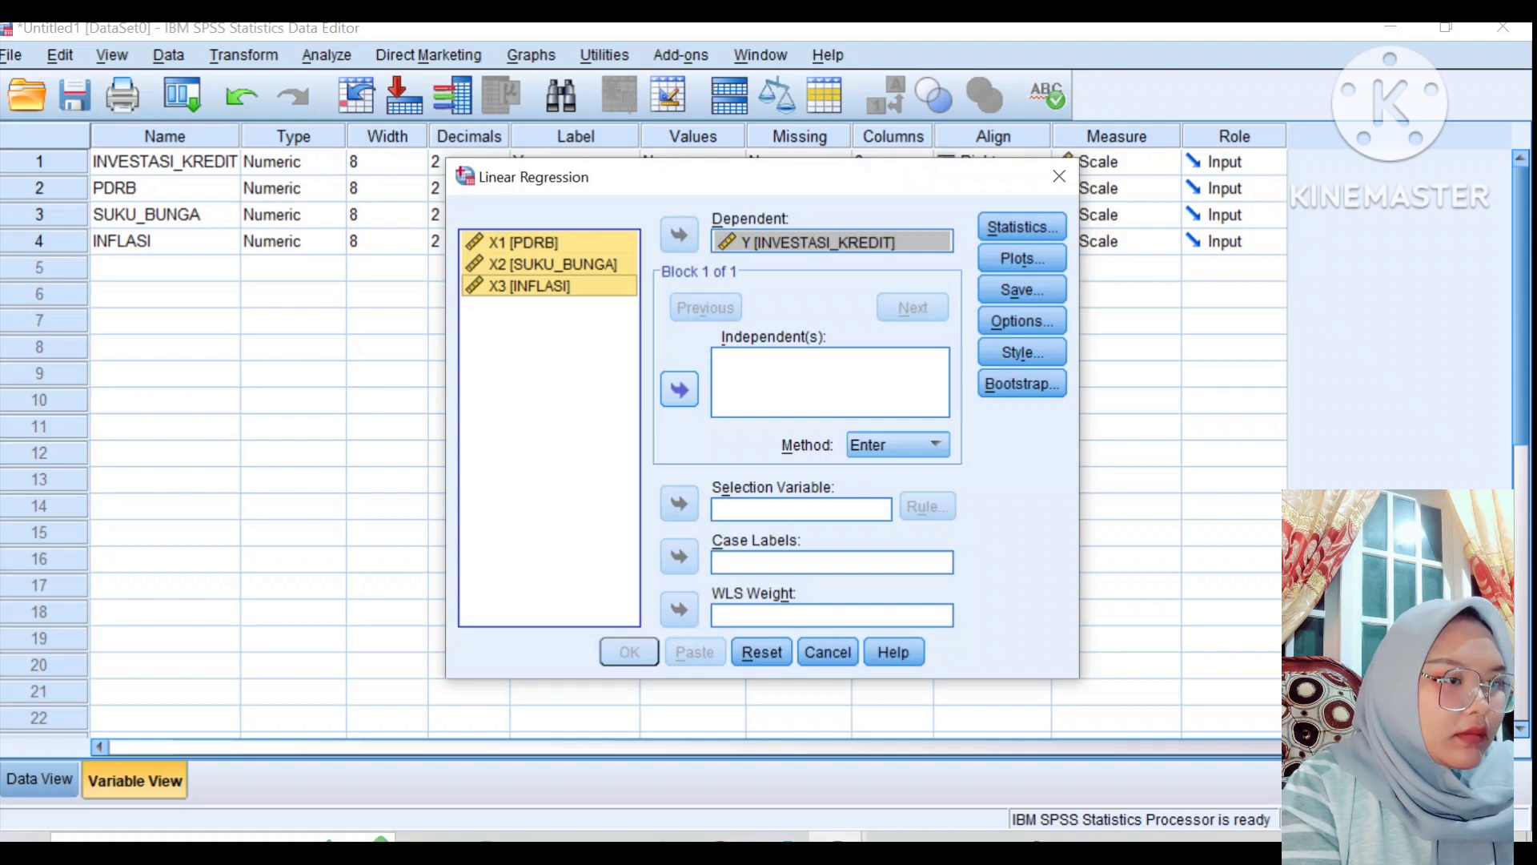
{"action": "left_click", "coordinate": [679, 389]}
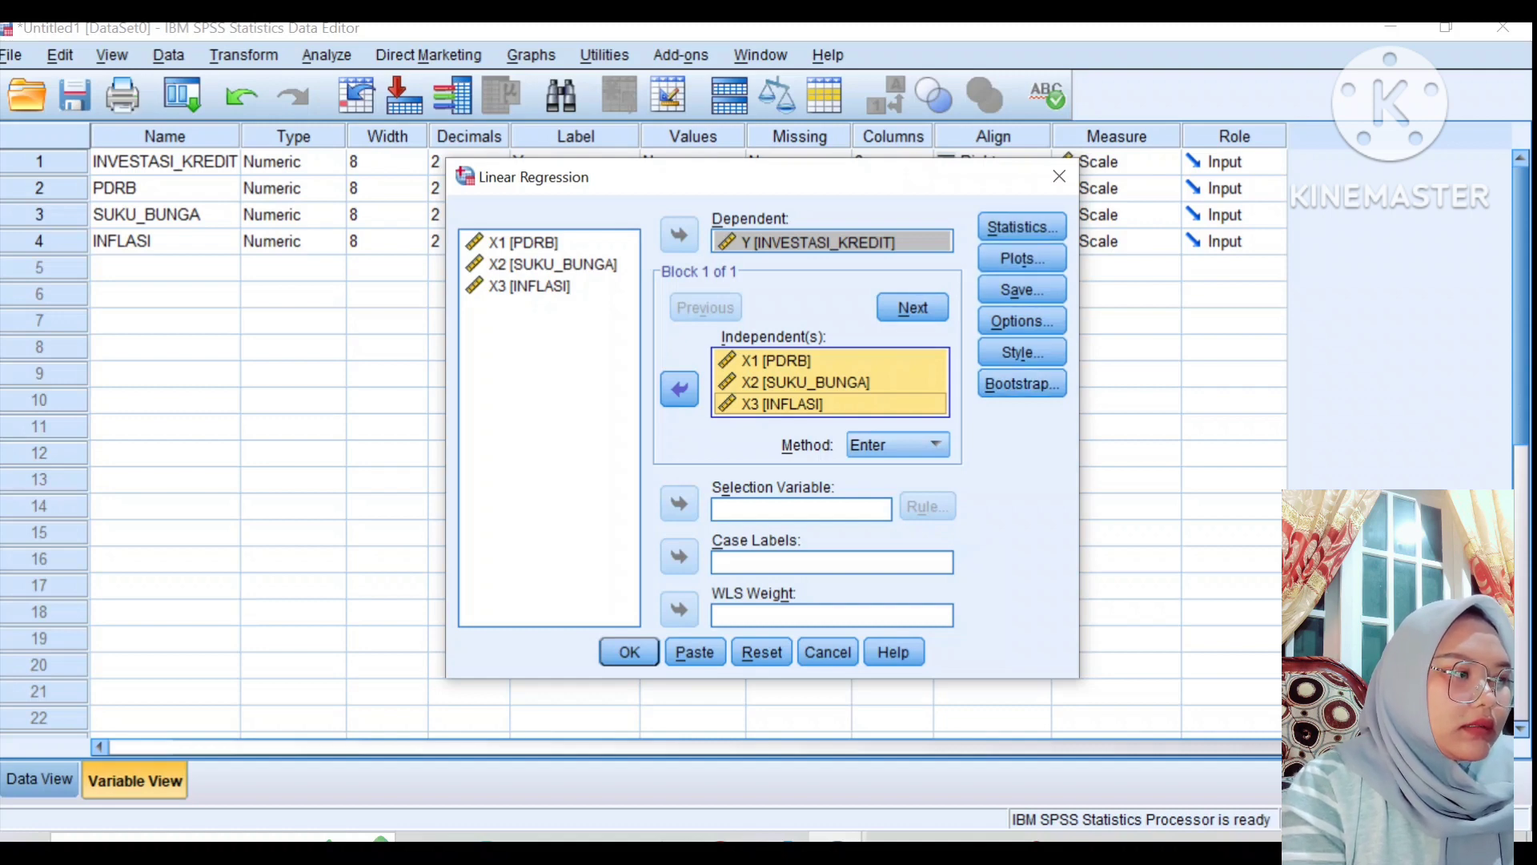
Enable R squared change, descriptives, part and partial correlations, collinearity diagnostics, Durbin-Watson and casewise diagnostics in the regression statistics.
{"action": "left_click", "coordinate": [1022, 227]}
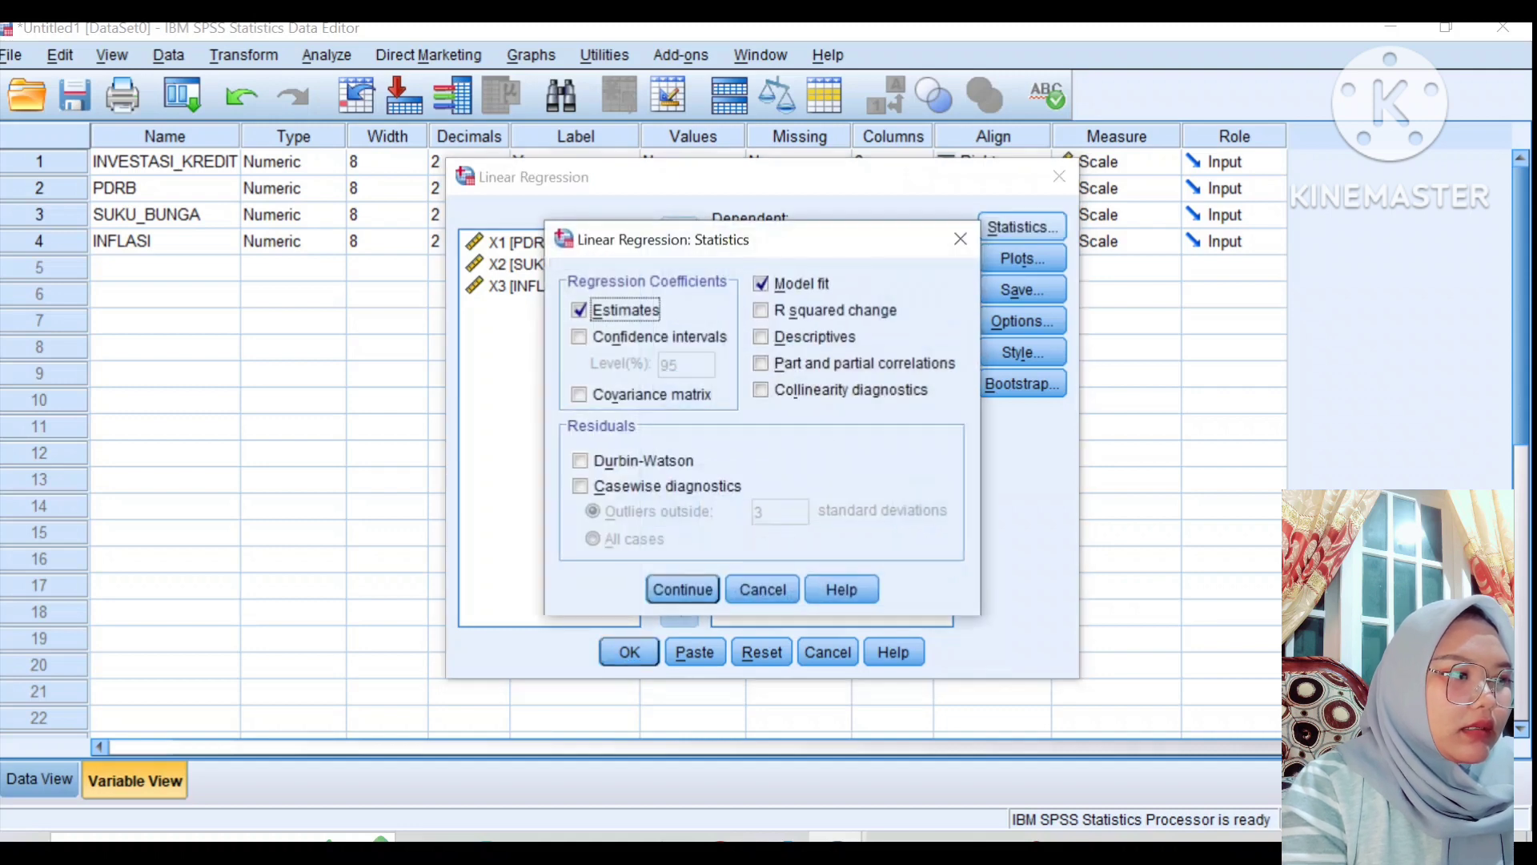
{"action": "left_click", "coordinate": [761, 310]}
{"action": "left_click", "coordinate": [760, 336]}
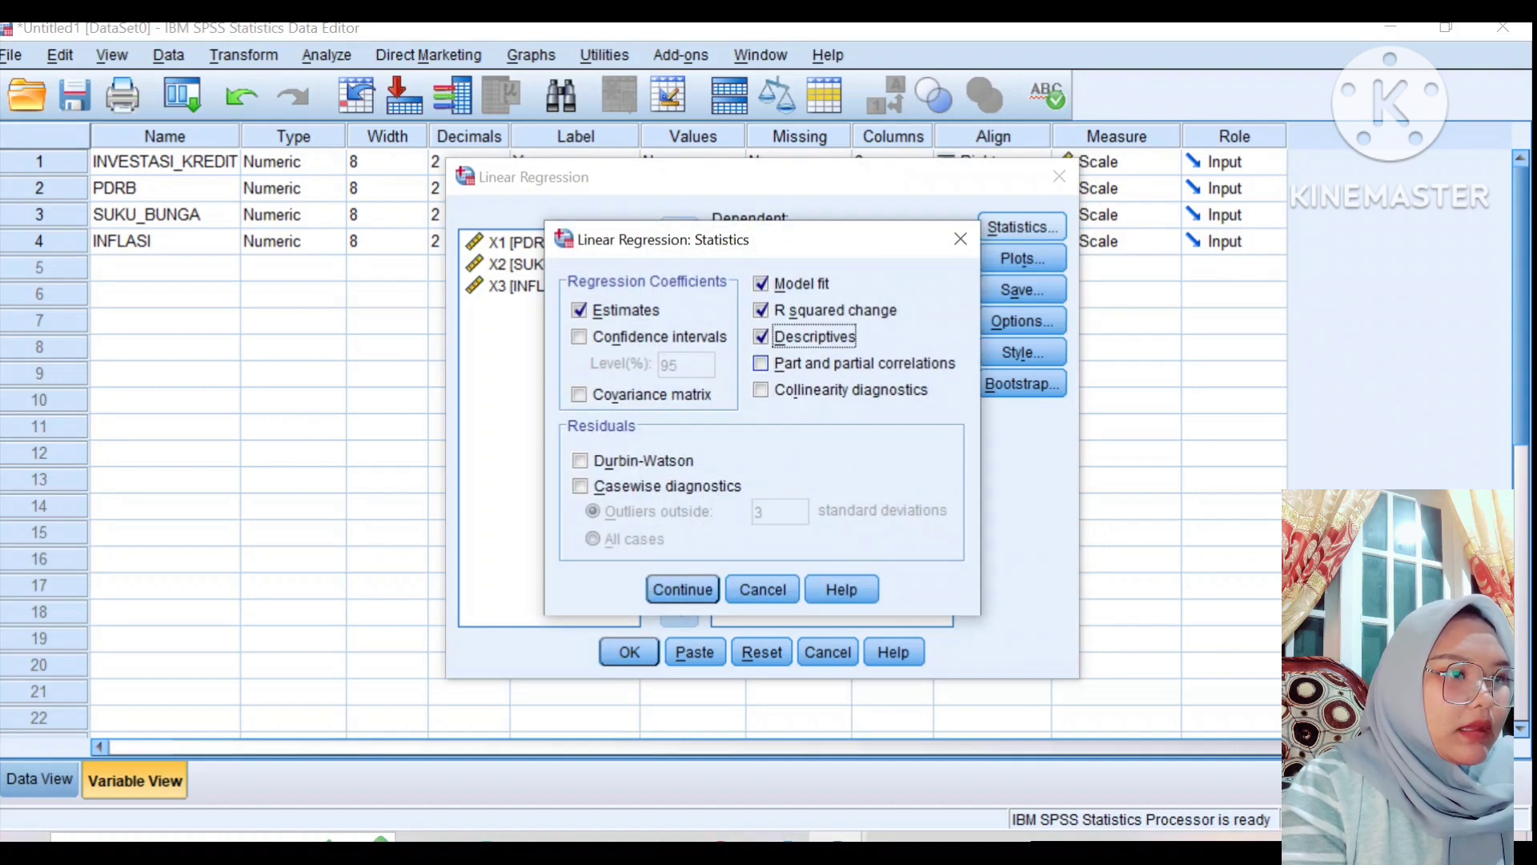
{"action": "left_click", "coordinate": [761, 363]}
{"action": "left_click", "coordinate": [761, 390]}
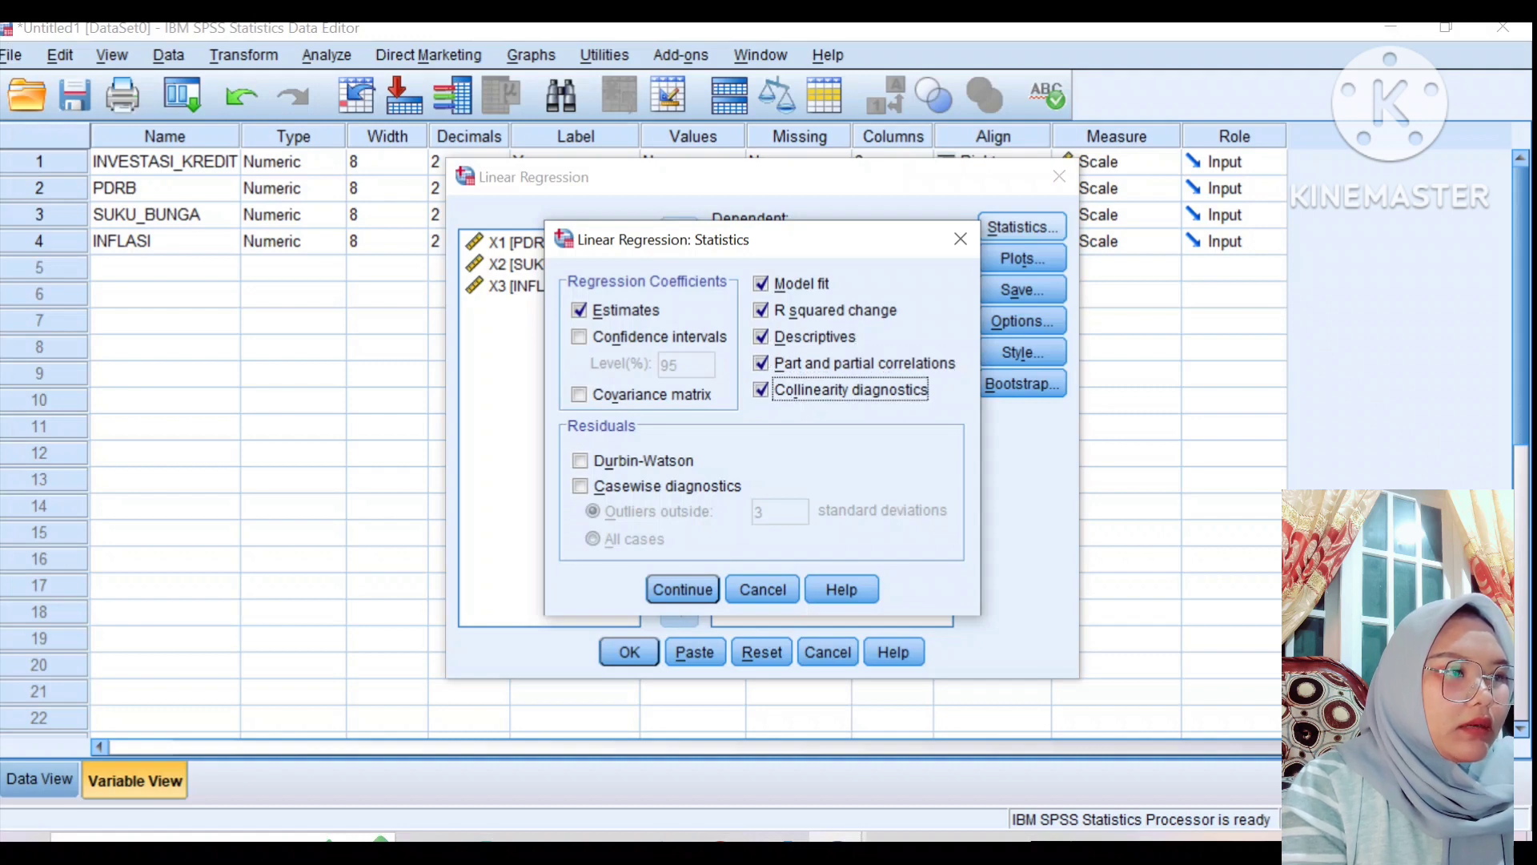
{"action": "left_click", "coordinate": [580, 460]}
{"action": "left_click", "coordinate": [580, 486]}
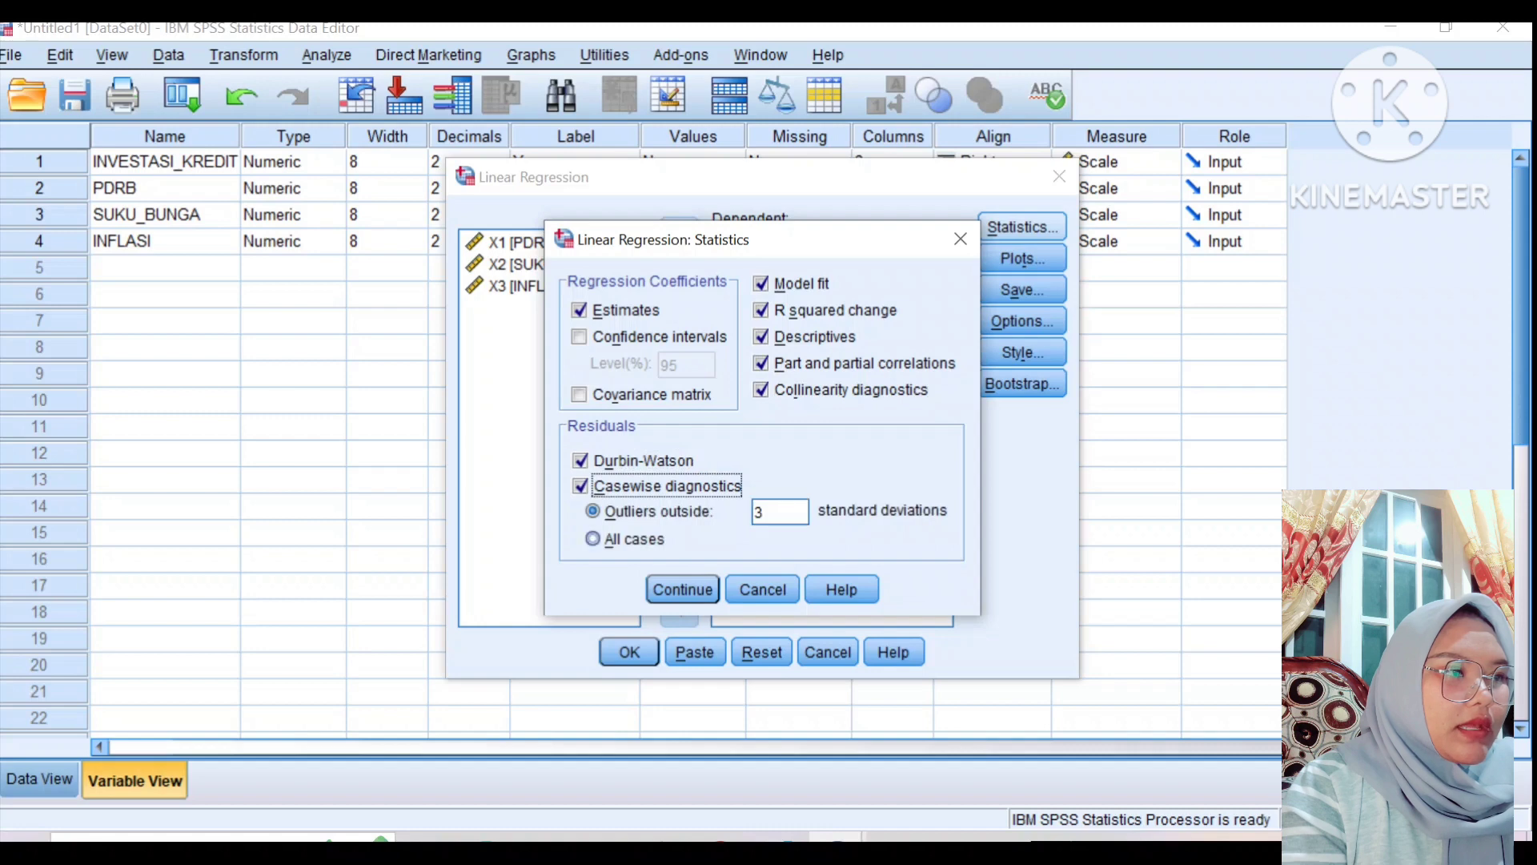
{"action": "key", "text": "Return"}
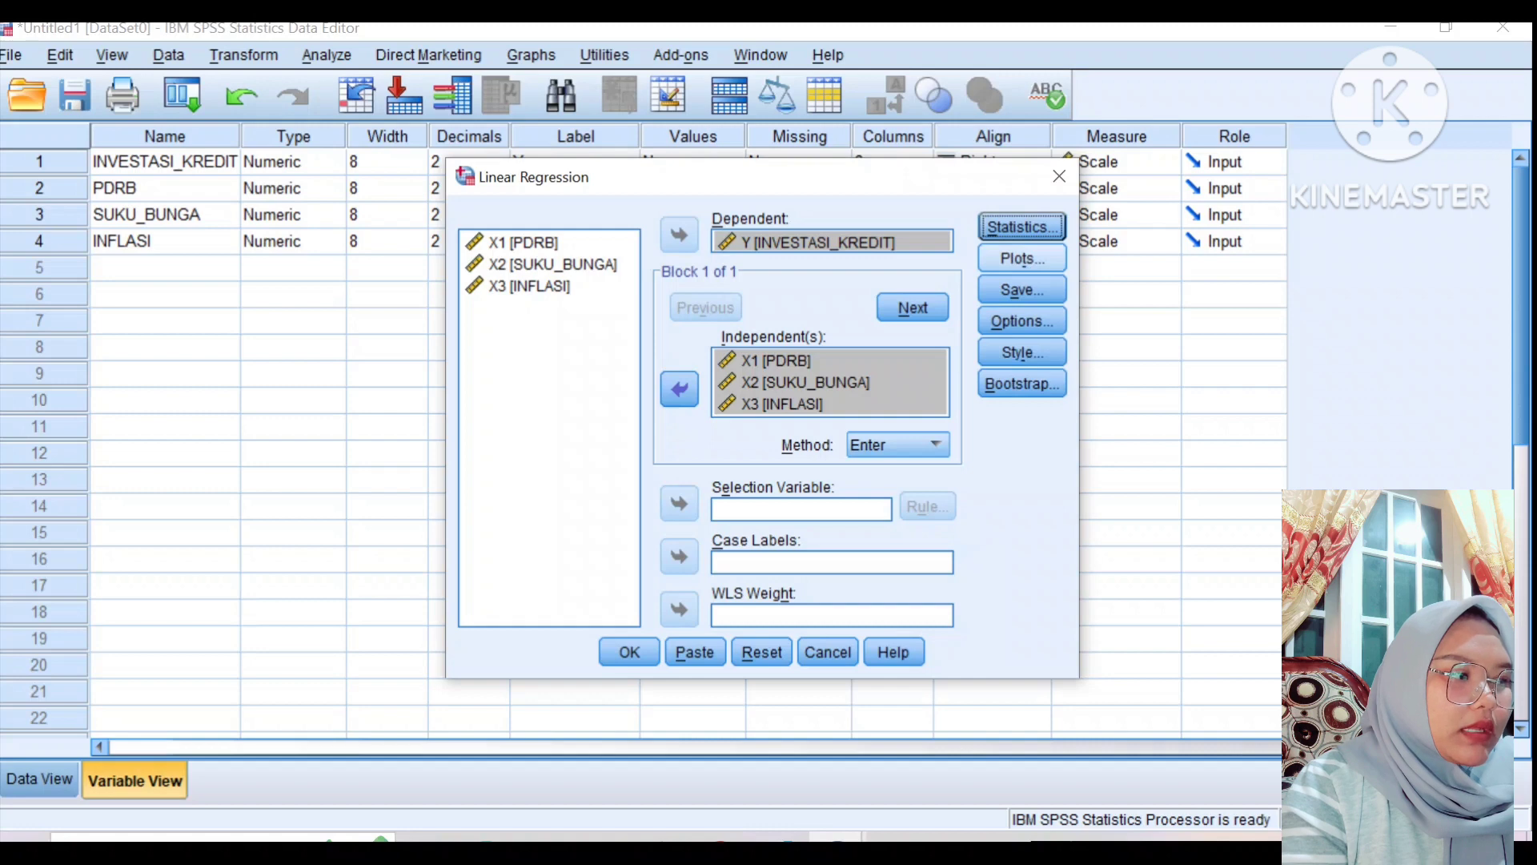
Set the regression plots to a scatter of *SRESID (Y) against *ZPRED (X), plus a histogram and normal probability plot of standardized residuals.
{"action": "left_click", "coordinate": [1021, 258]}
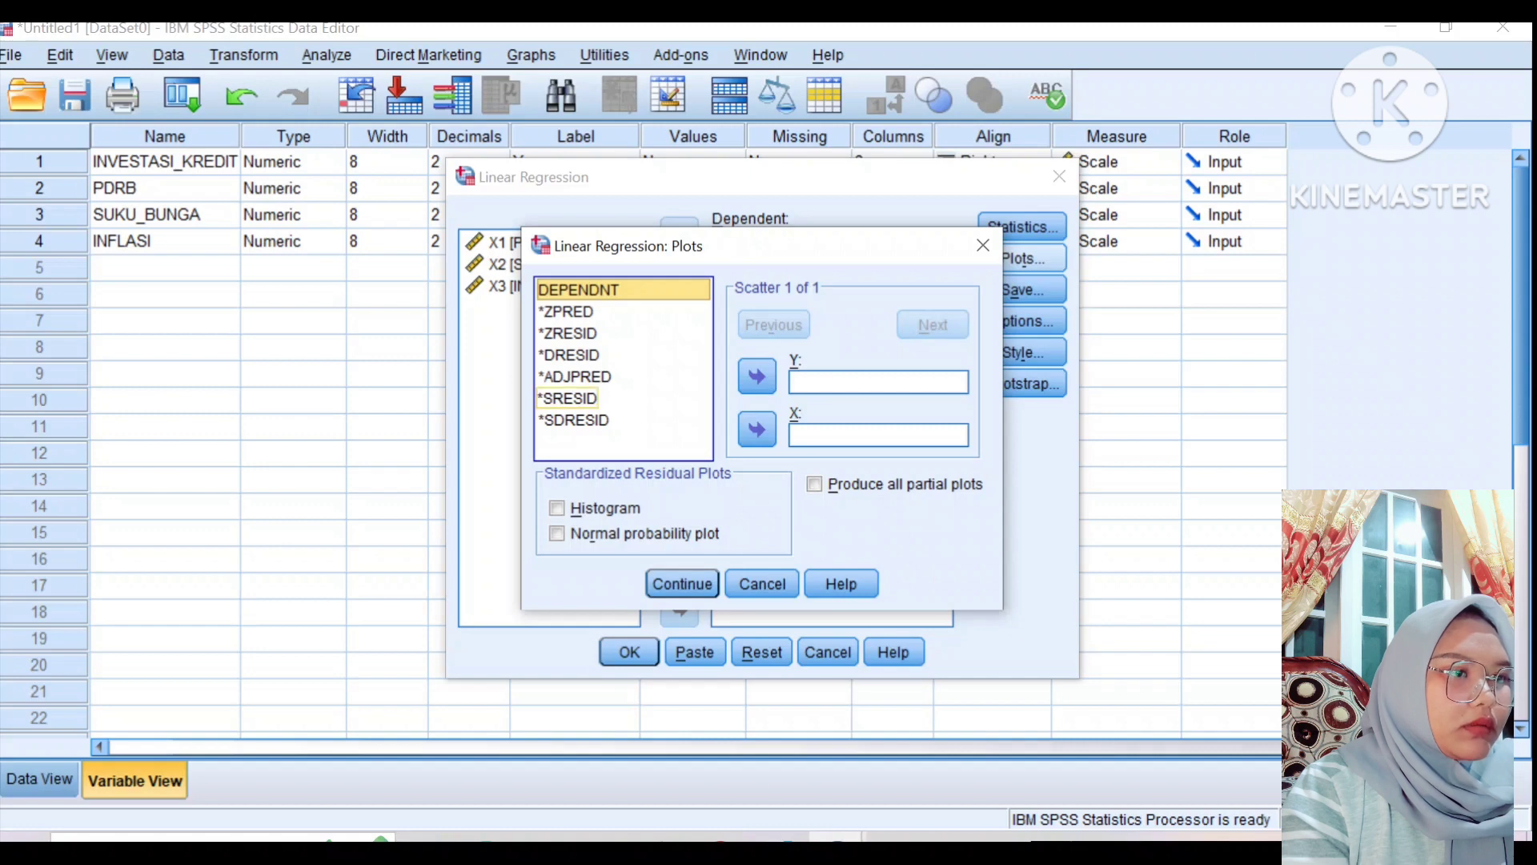
{"action": "left_click", "coordinate": [581, 398]}
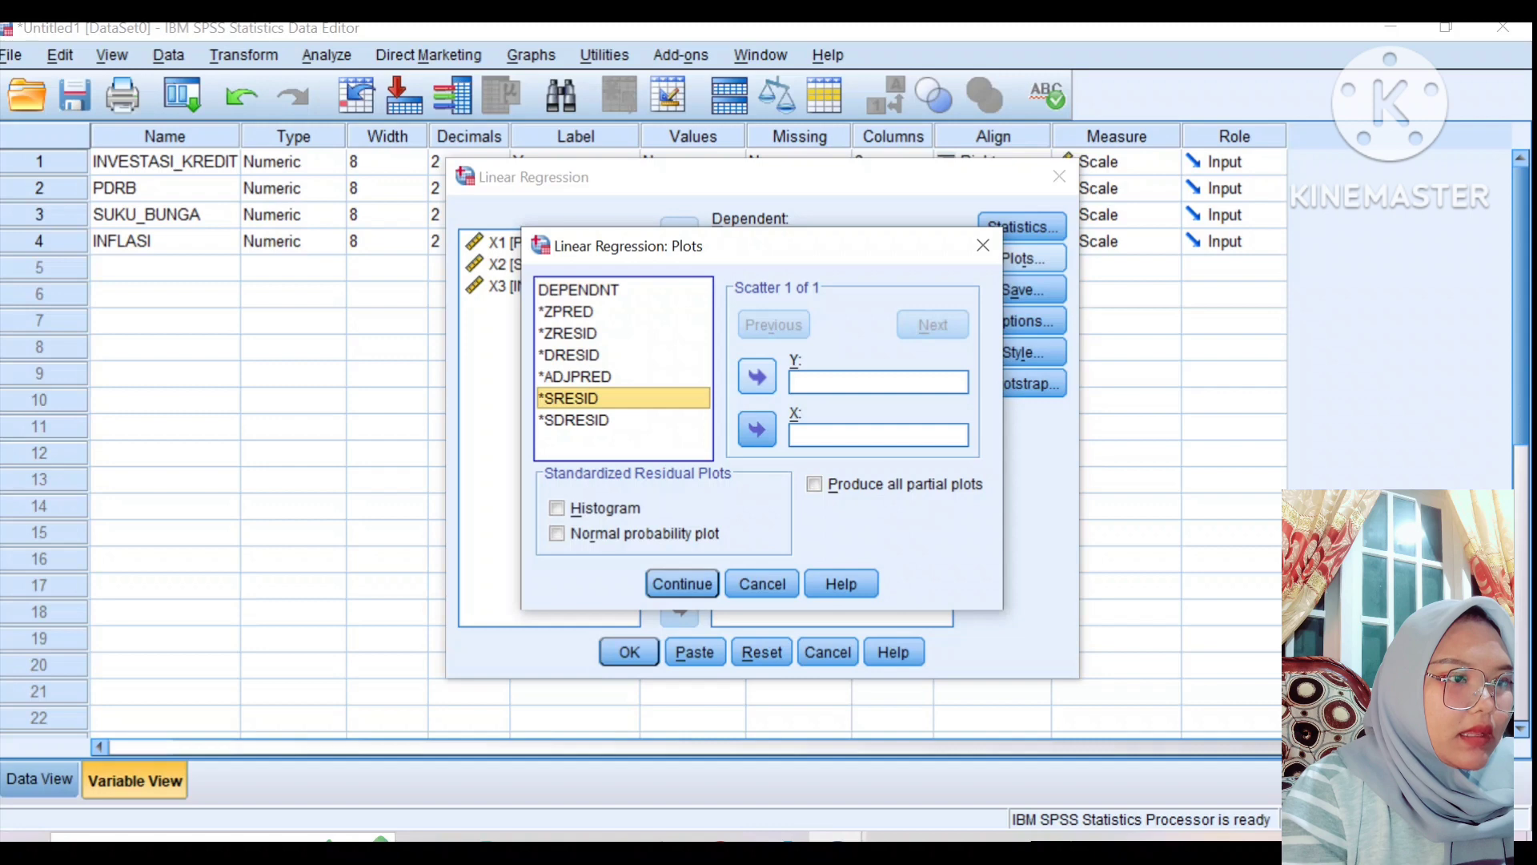
{"action": "left_click", "coordinate": [756, 376]}
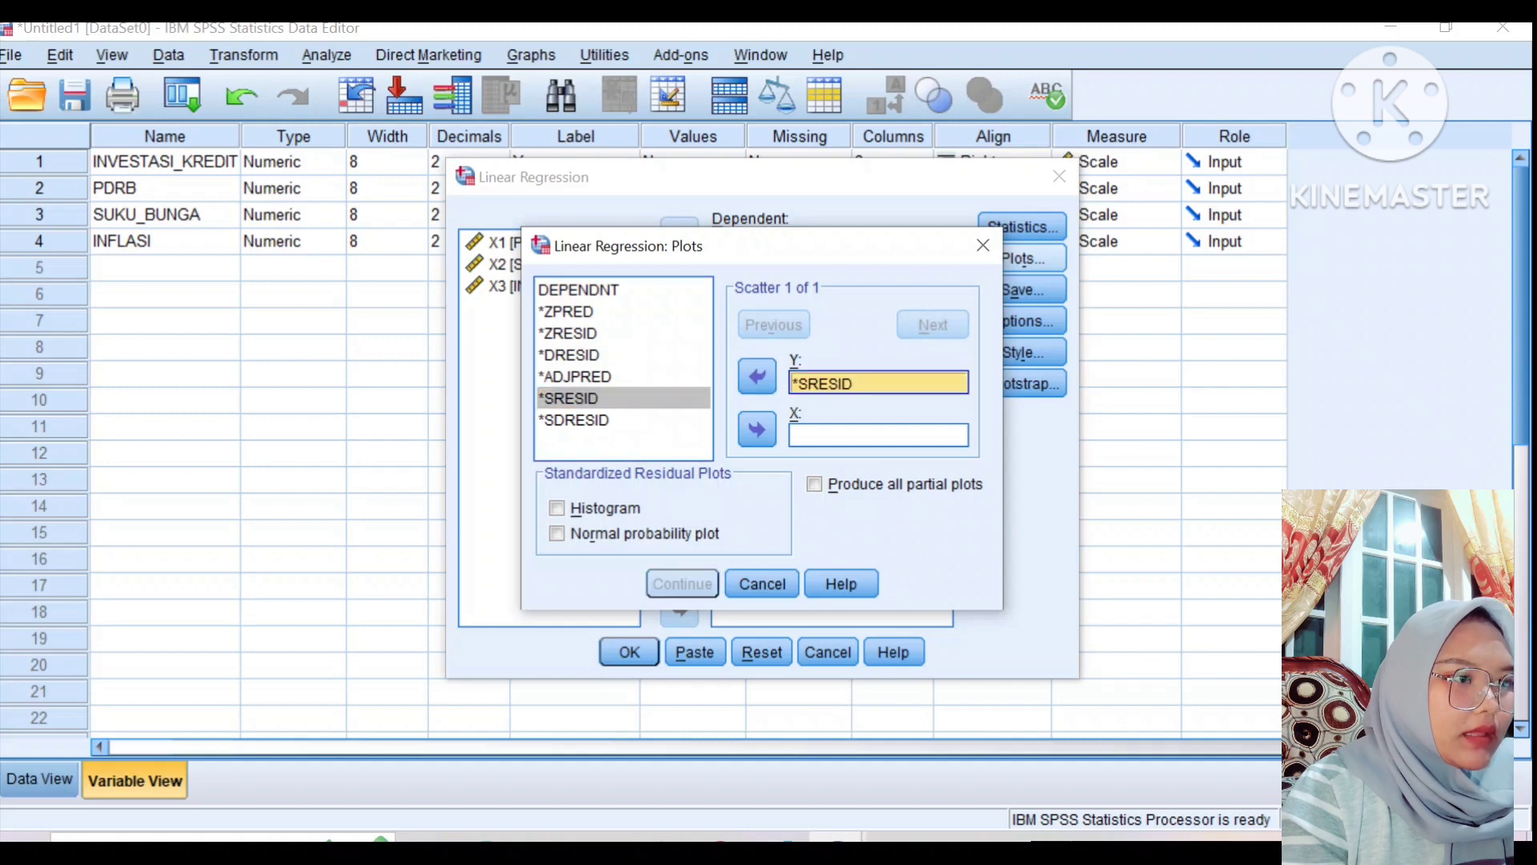
{"action": "left_click", "coordinate": [623, 312]}
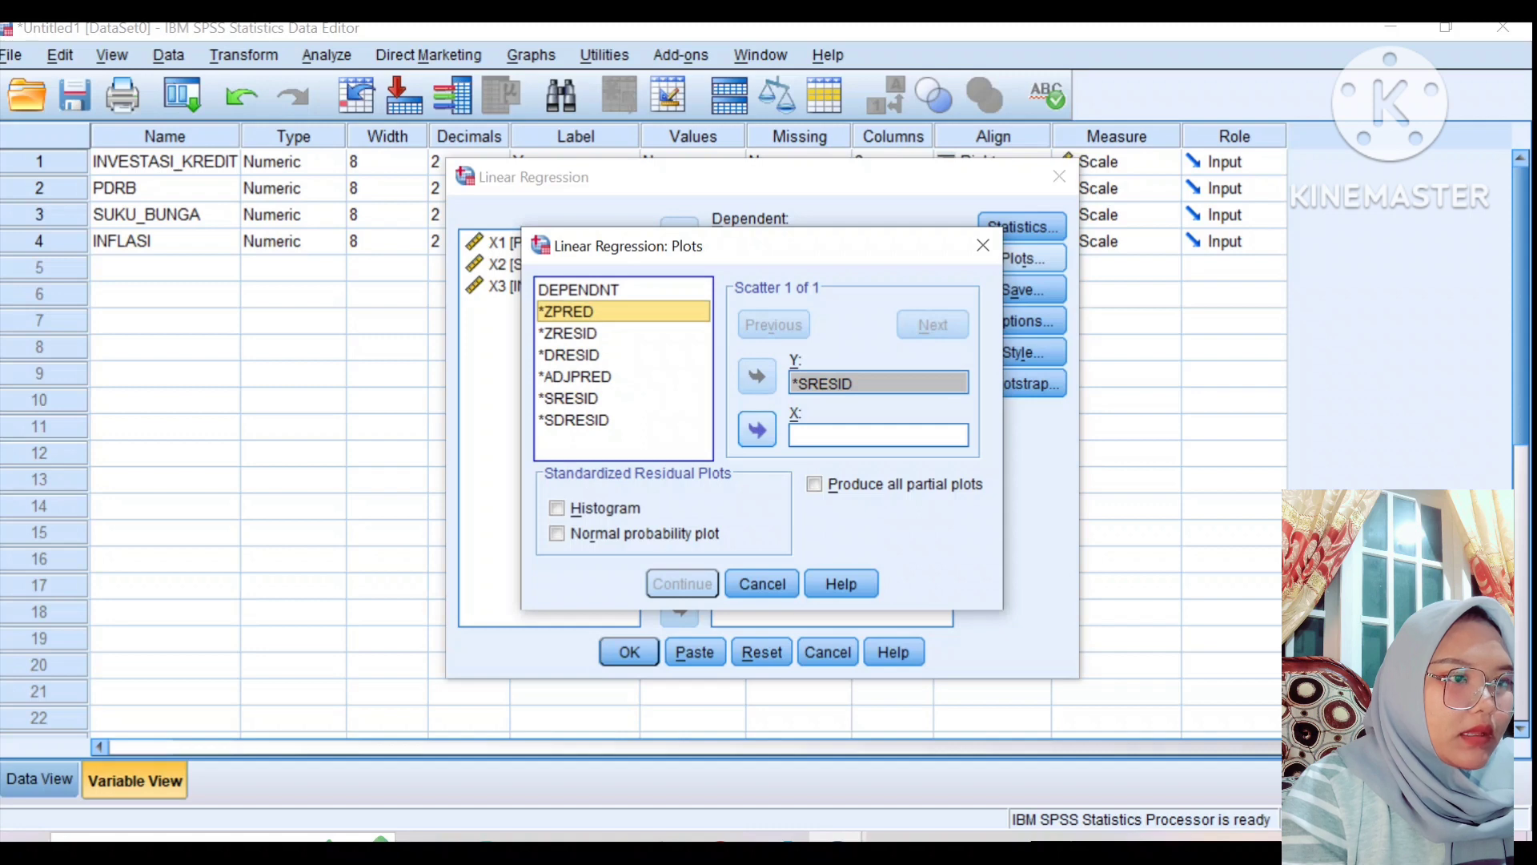
{"action": "left_click", "coordinate": [757, 430]}
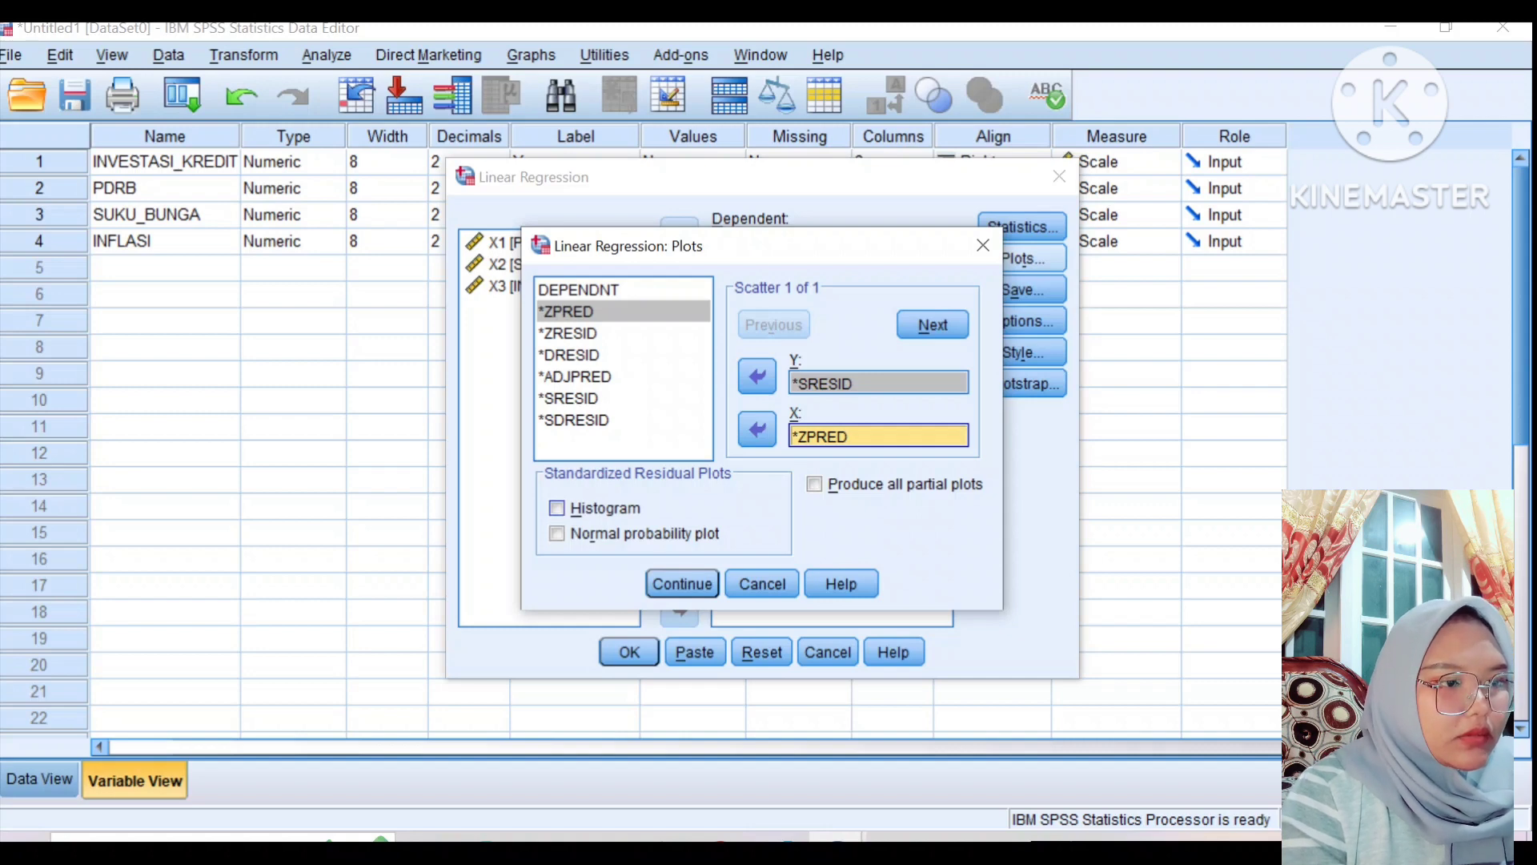
{"action": "left_click", "coordinate": [557, 507]}
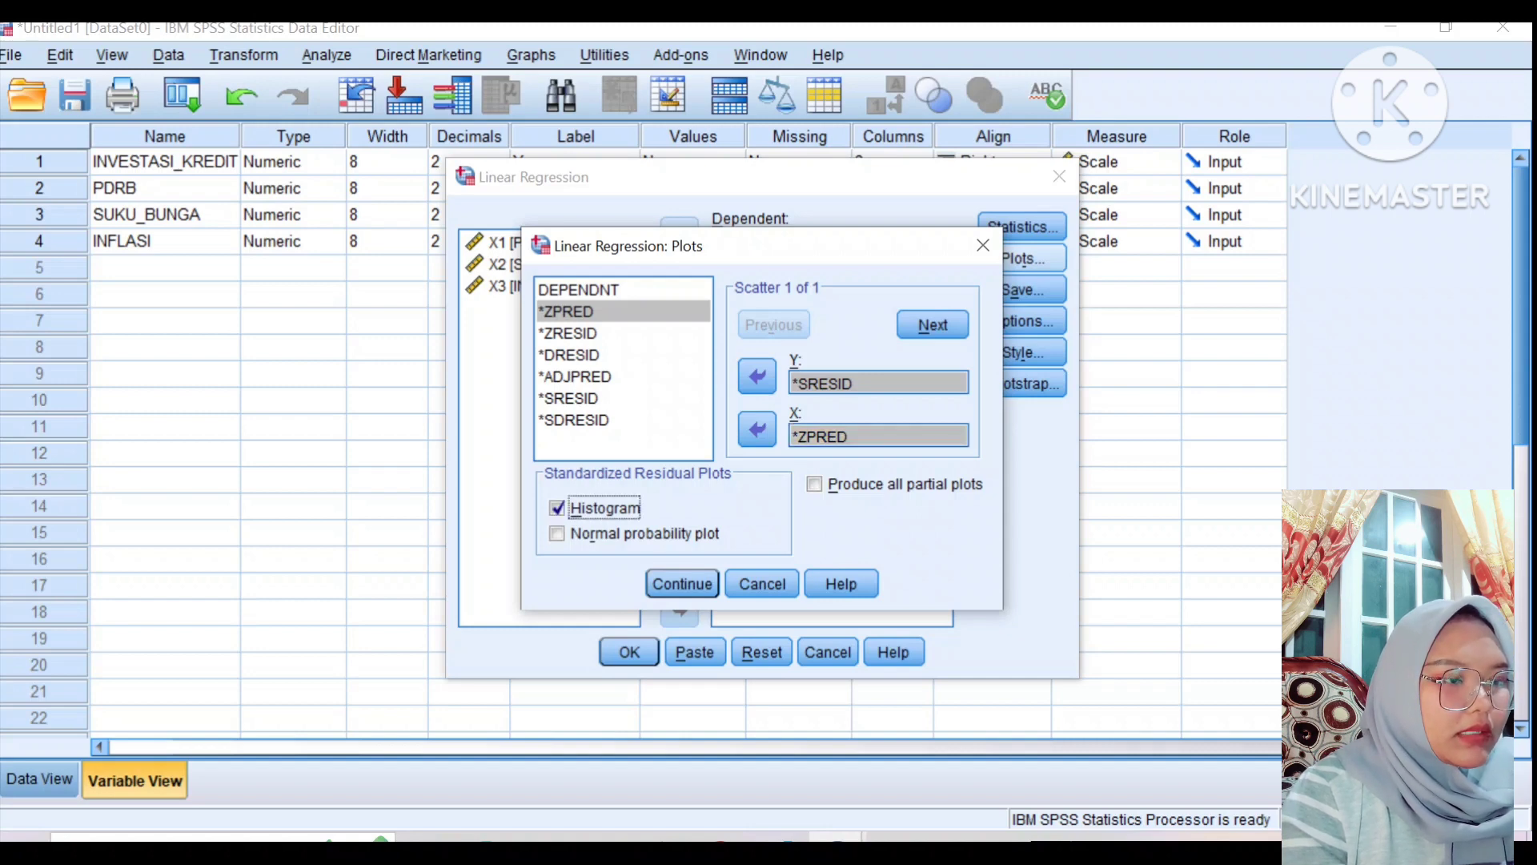
{"action": "left_click", "coordinate": [558, 533]}
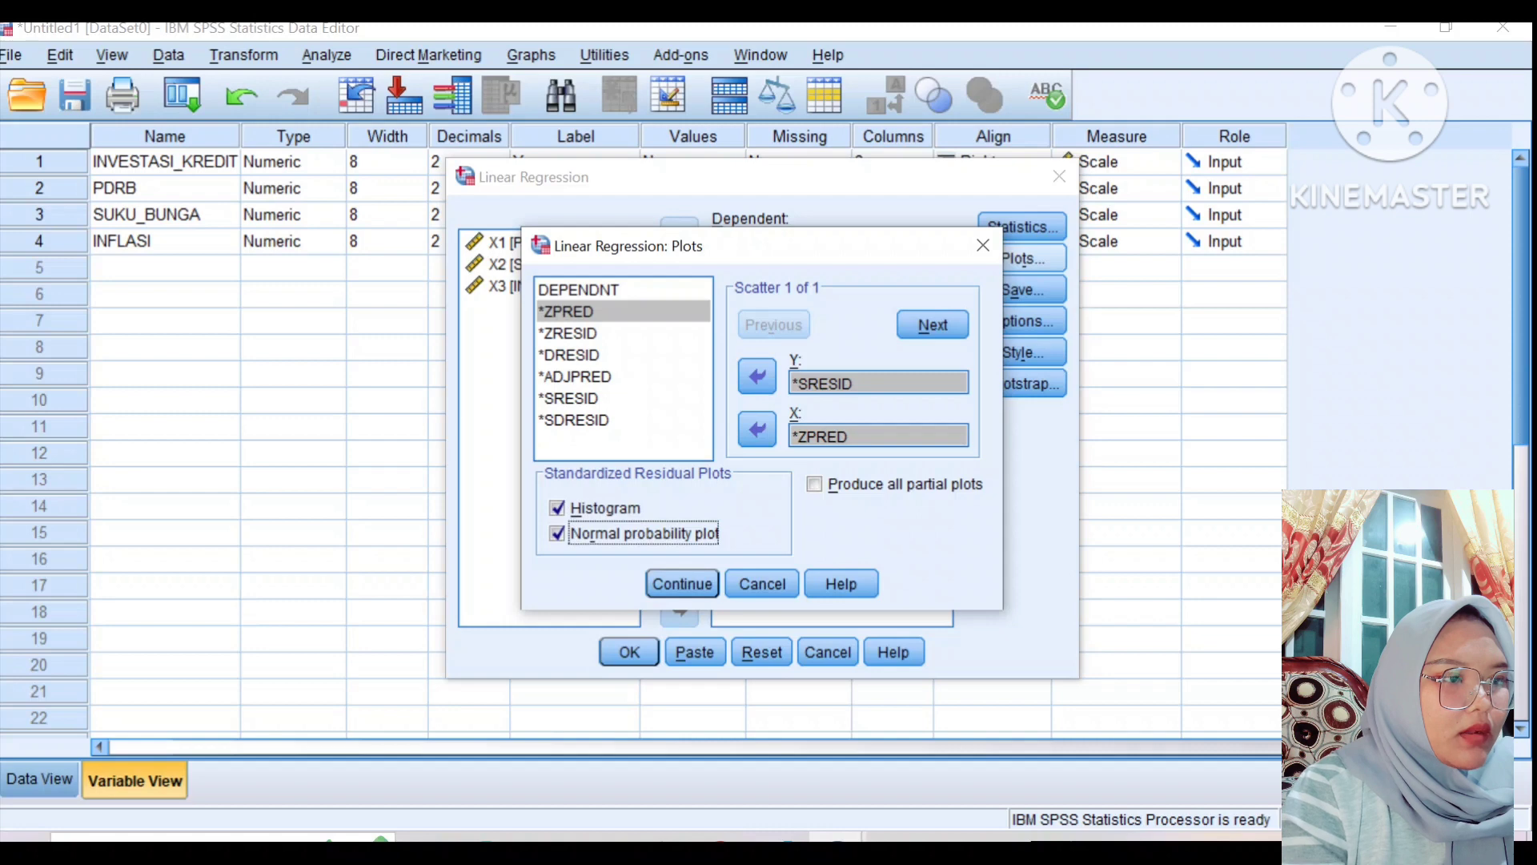
{"action": "left_click", "coordinate": [681, 583]}
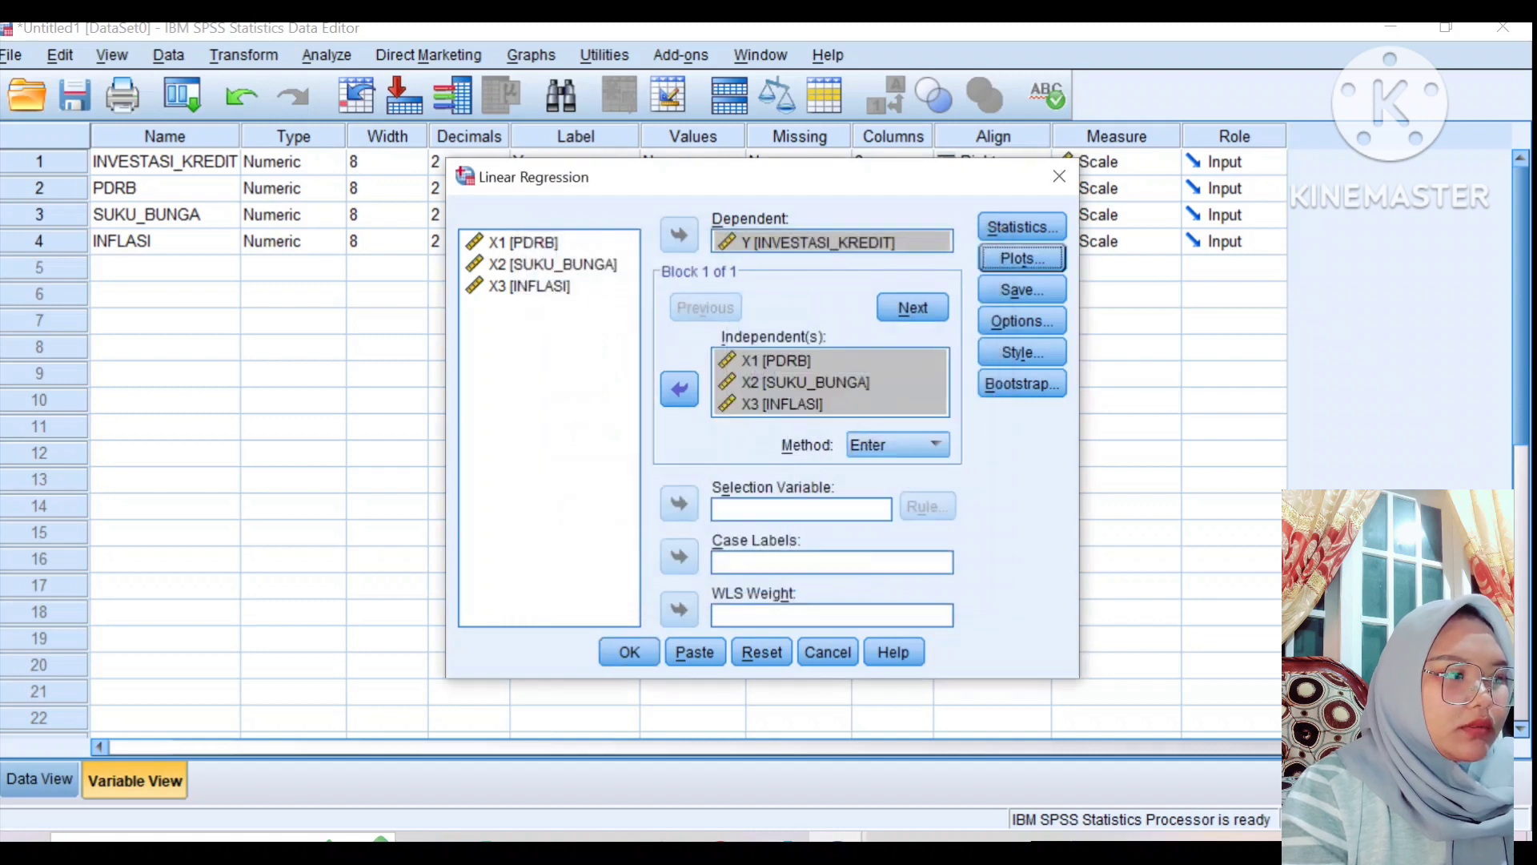
Choose to save adjusted predicted values, S.E. of mean predictions, unstandardized residuals and mean prediction intervals, and run the regression.
{"action": "left_click", "coordinate": [1033, 289]}
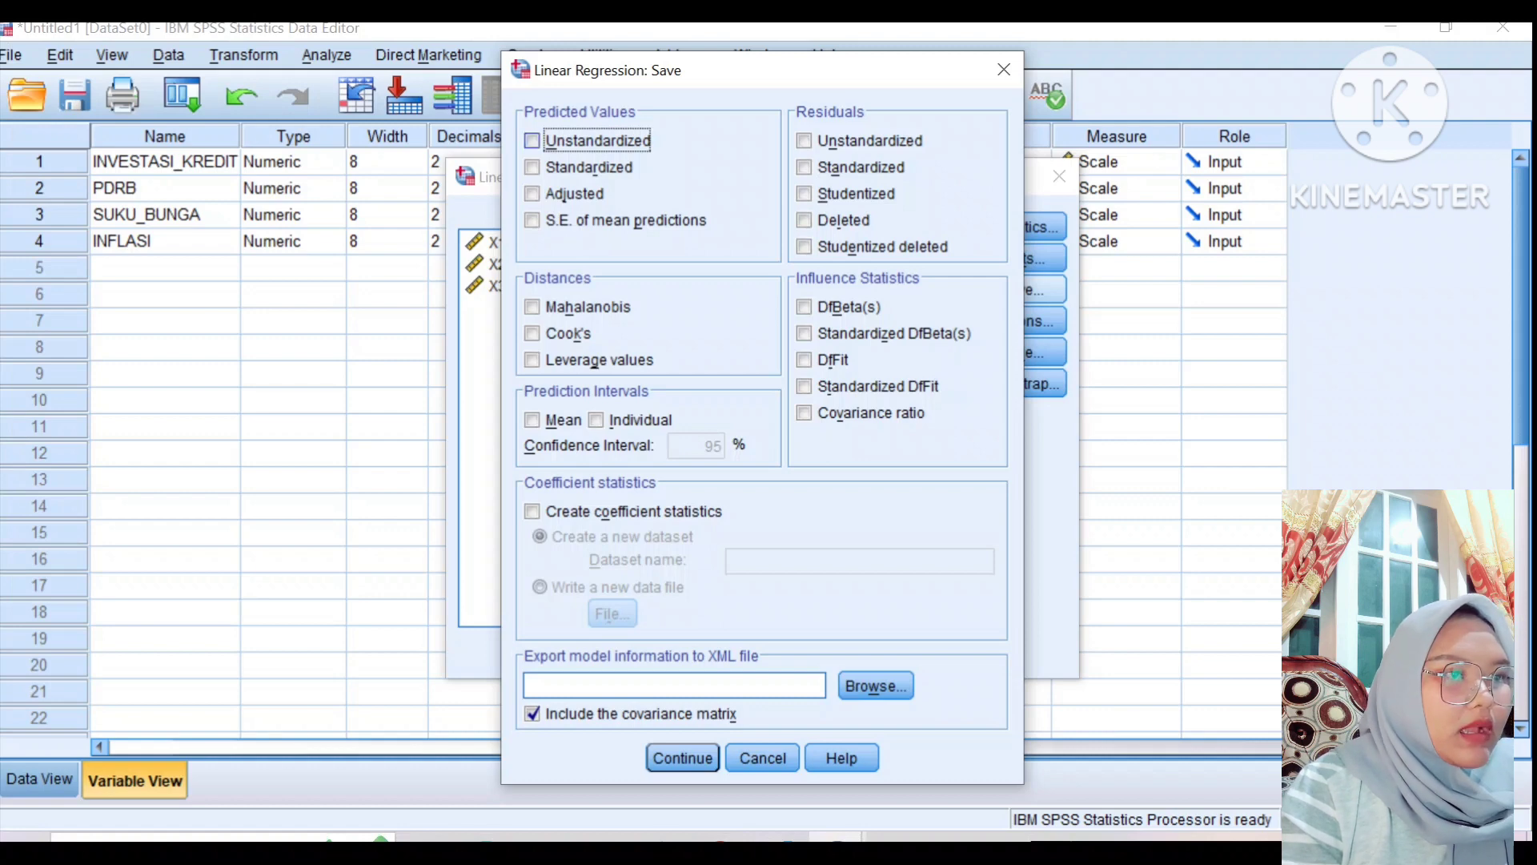
{"action": "key", "text": "space"}
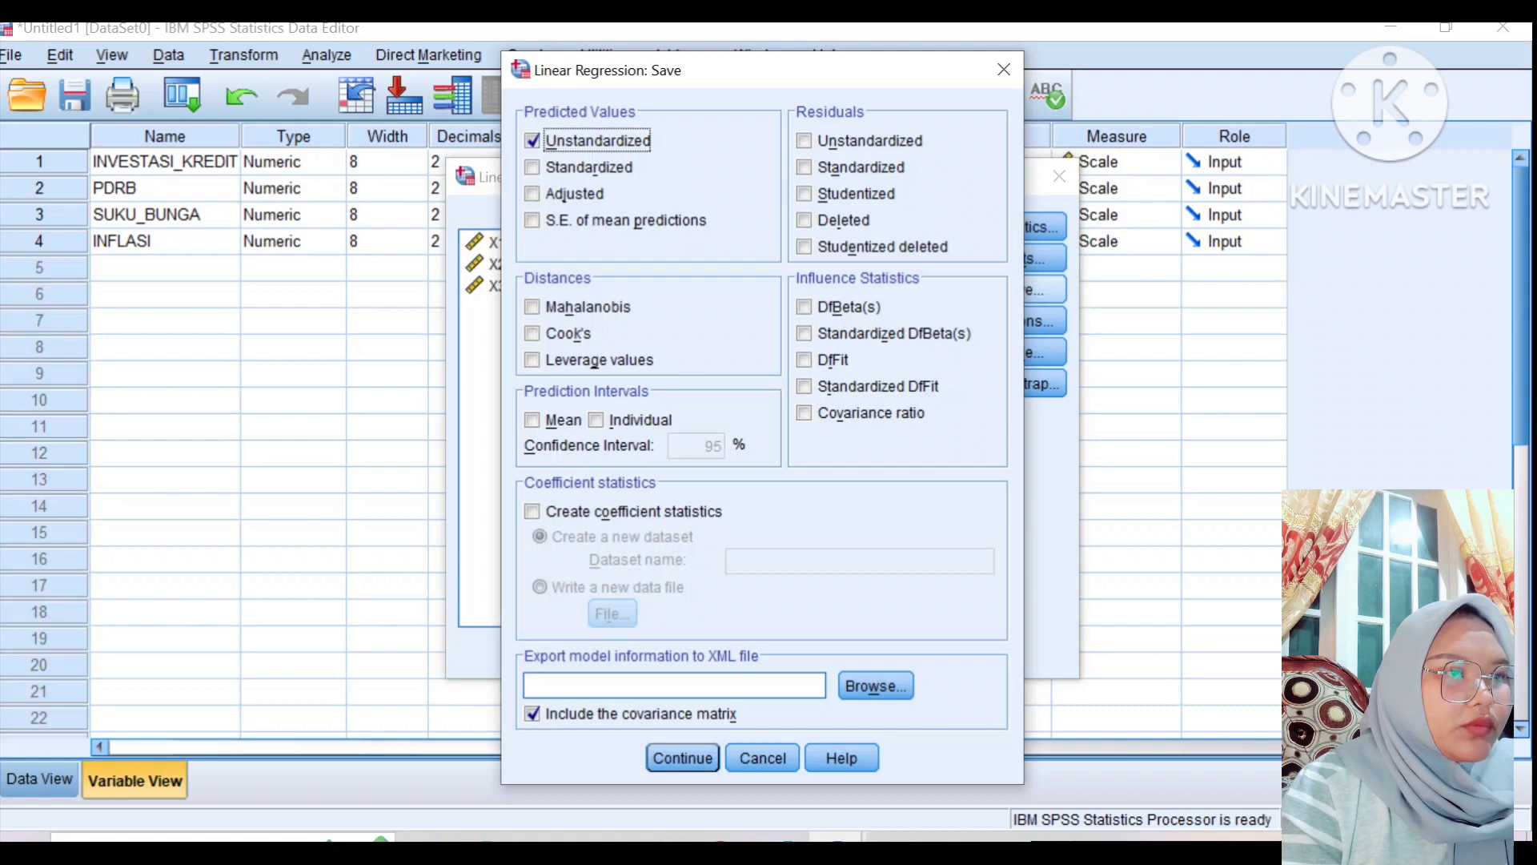
{"action": "key", "text": "space"}
{"action": "key", "text": "Tab"}
{"action": "key", "text": "Tab"}
{"action": "key", "text": "space"}
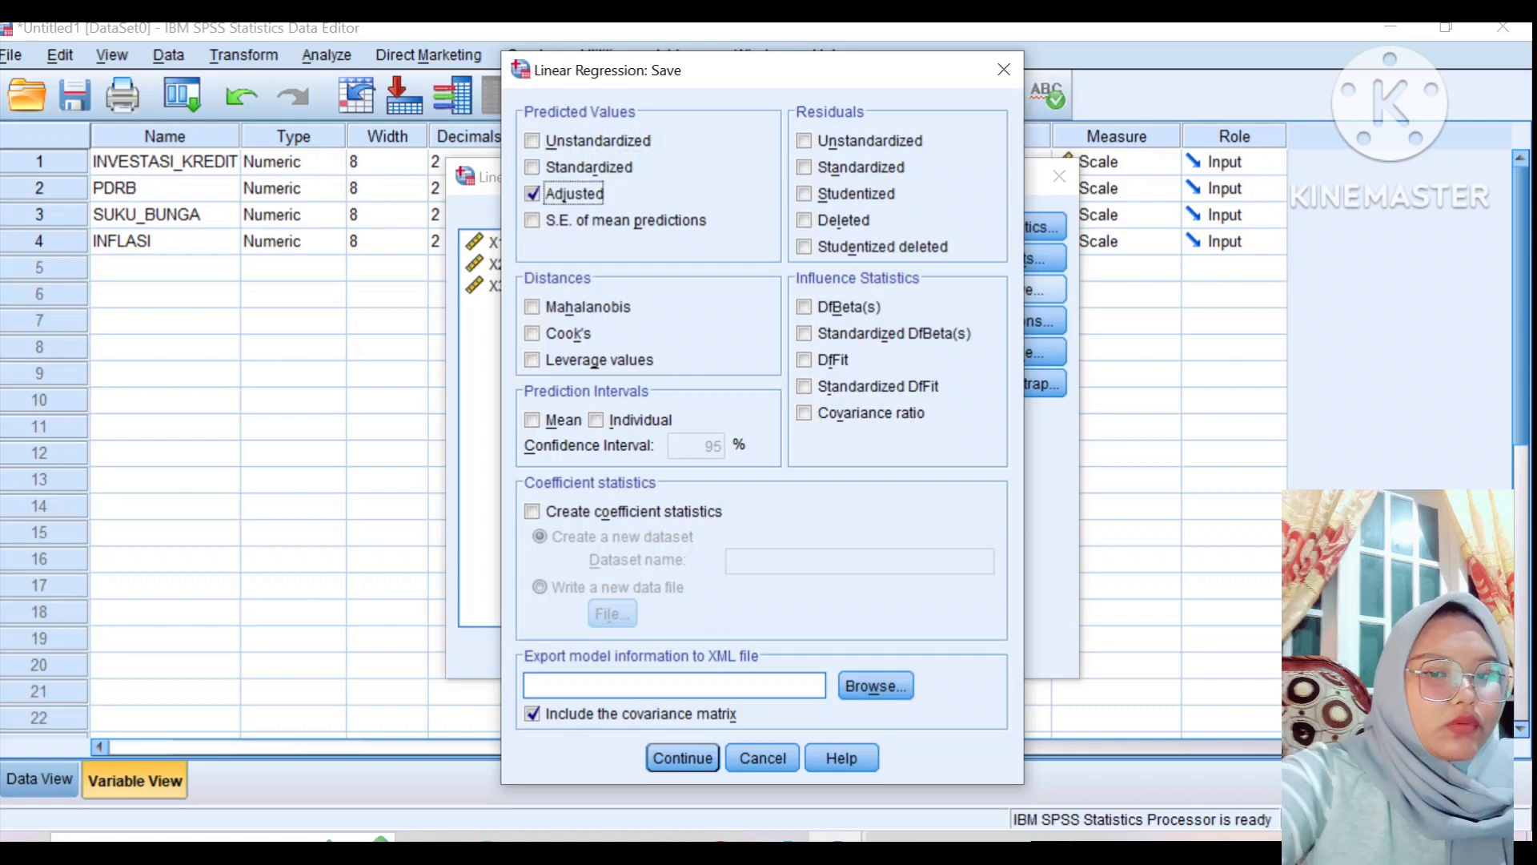
{"action": "key", "text": "Tab"}
{"action": "key", "text": "space"}
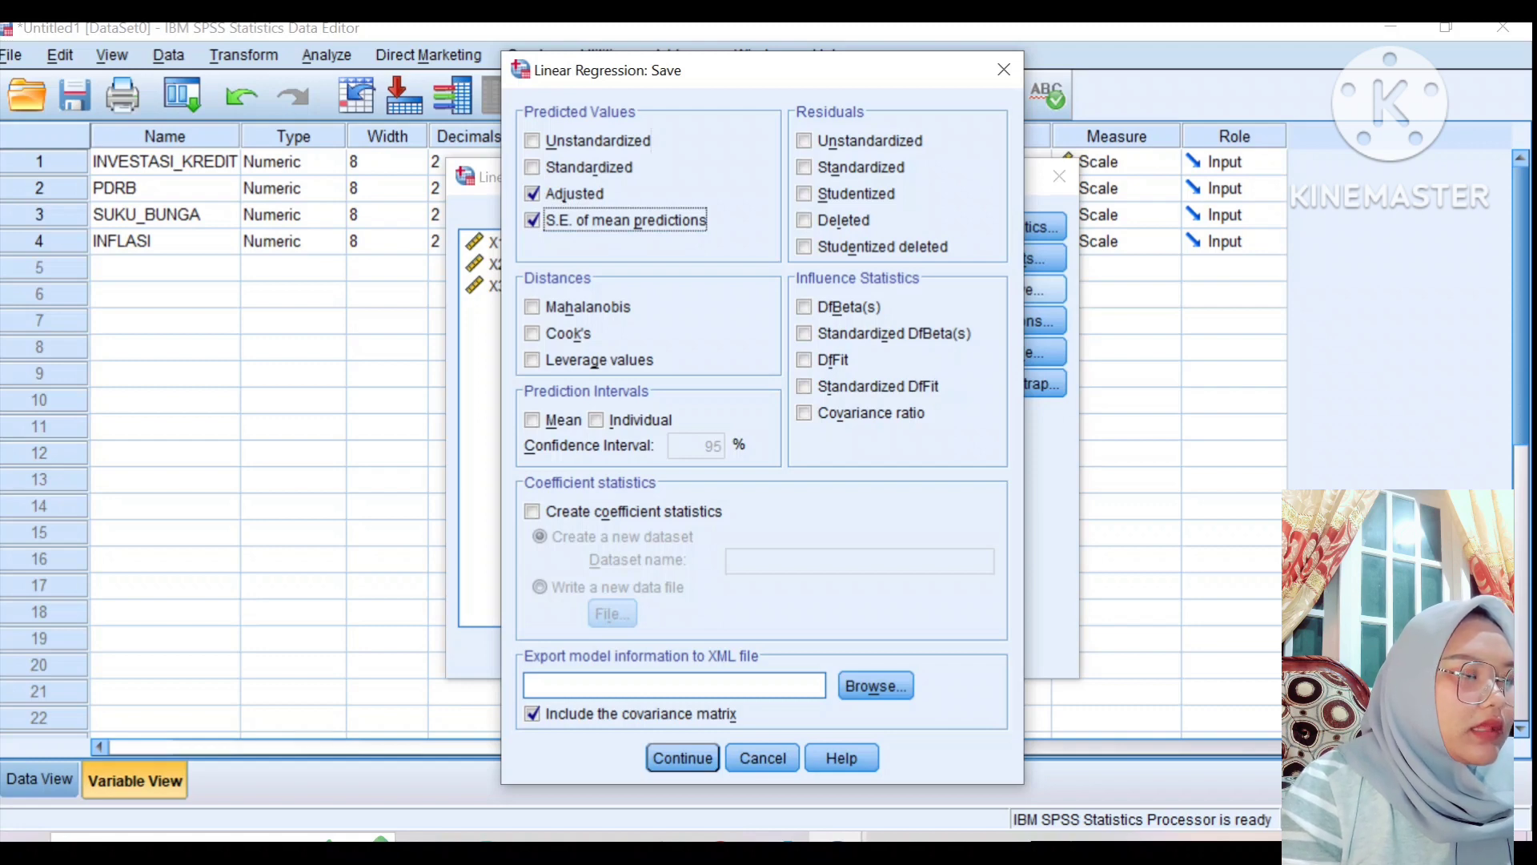
{"action": "left_click", "coordinate": [804, 140]}
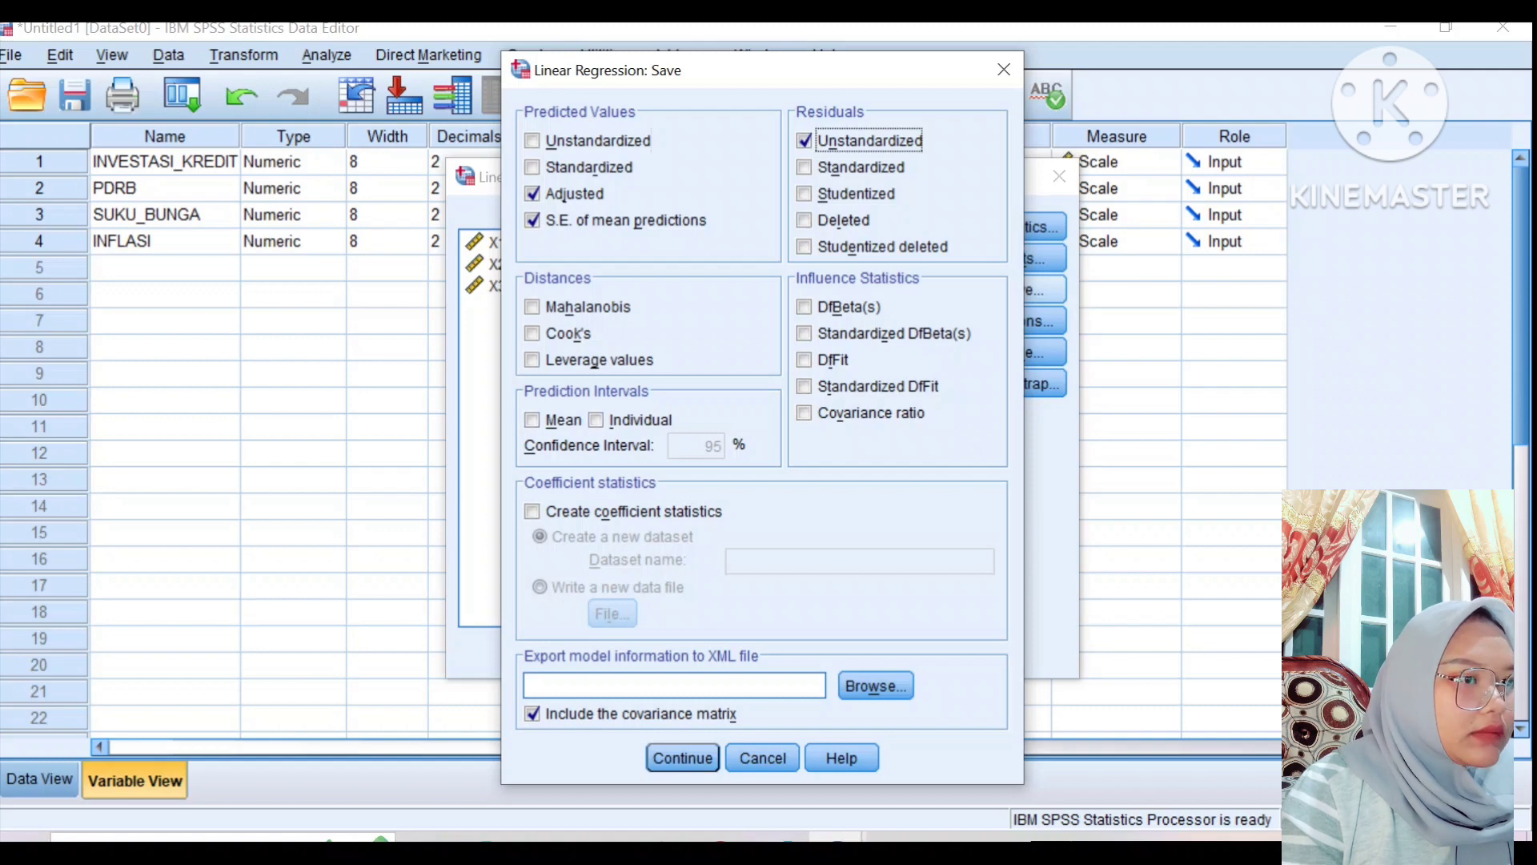
{"action": "left_click", "coordinate": [532, 420]}
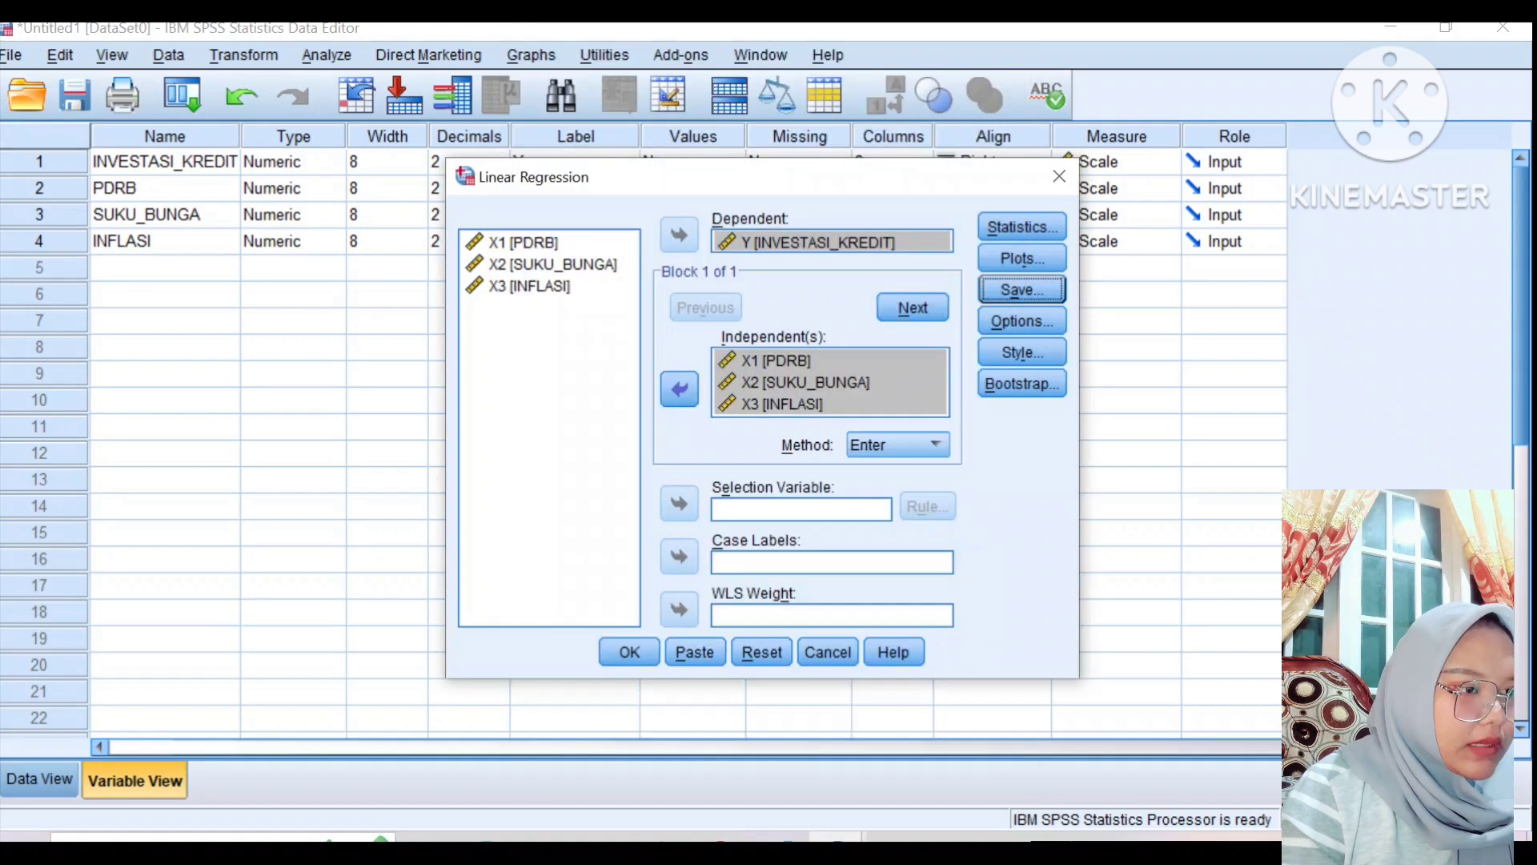
{"action": "key", "text": "Return"}
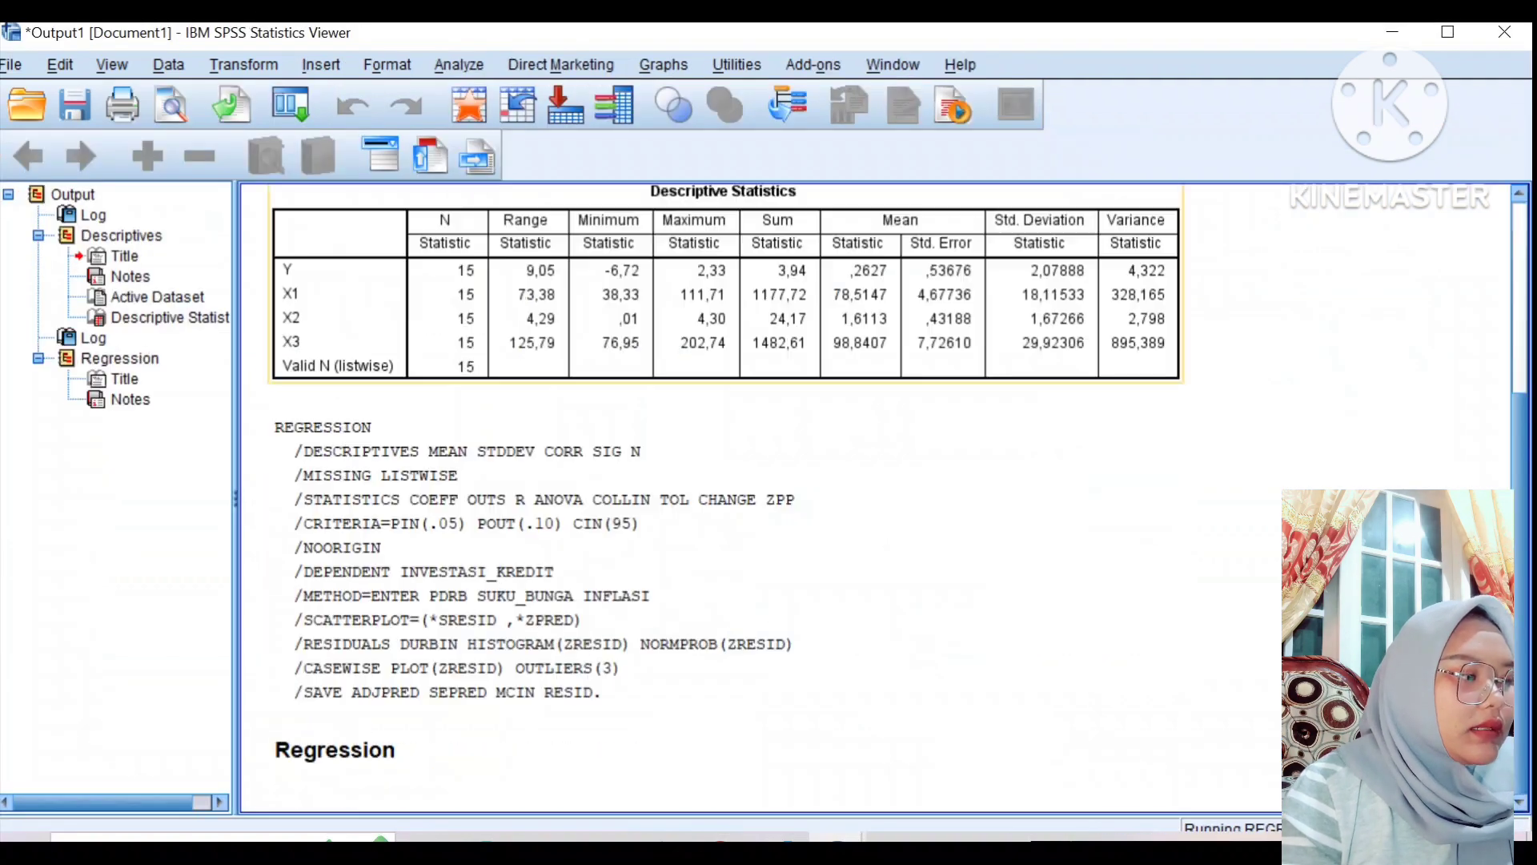
Skim the whole output, from the Descriptives table through the regression tables to the residual charts and back to the beginning.
{"action": "scroll", "coordinate": [801, 496], "scroll_direction": "up", "scroll_amount": 20}
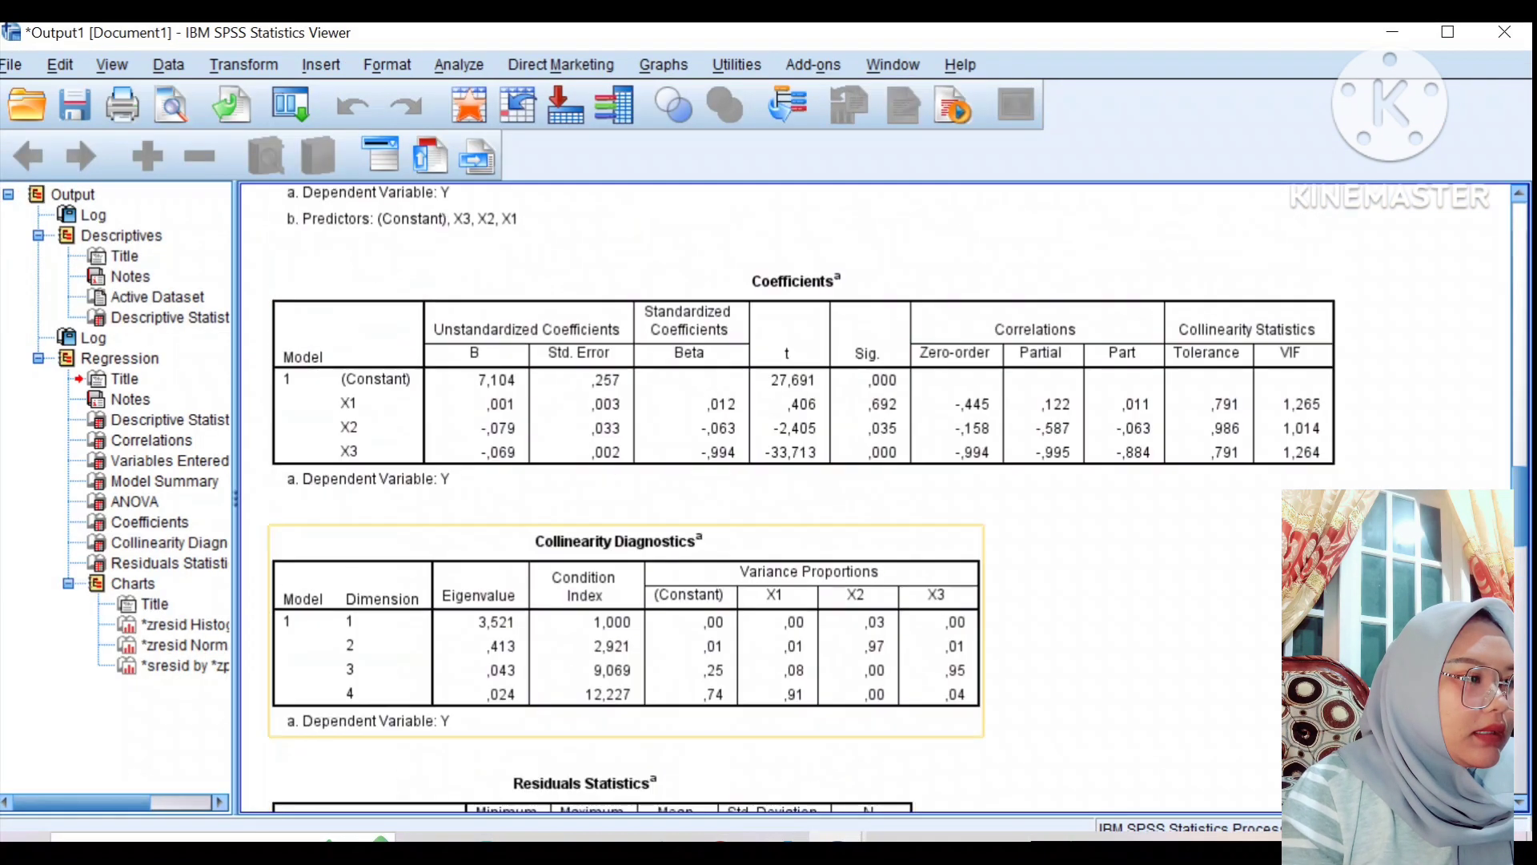
{"action": "scroll", "coordinate": [801, 496], "scroll_direction": "up", "scroll_amount": 2}
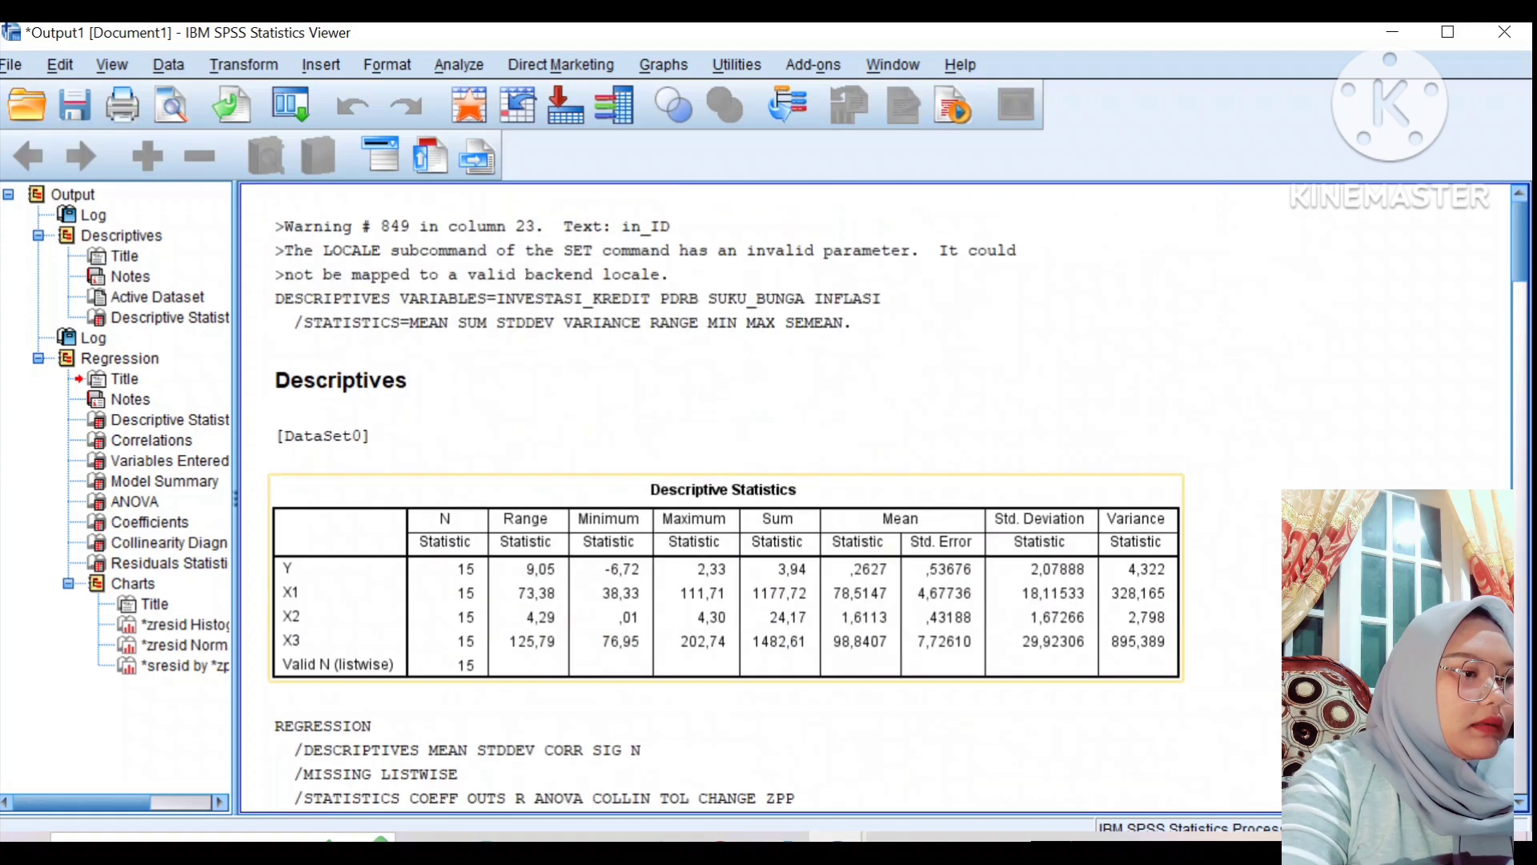
{"action": "scroll", "coordinate": [801, 496], "scroll_direction": "down", "scroll_amount": 20}
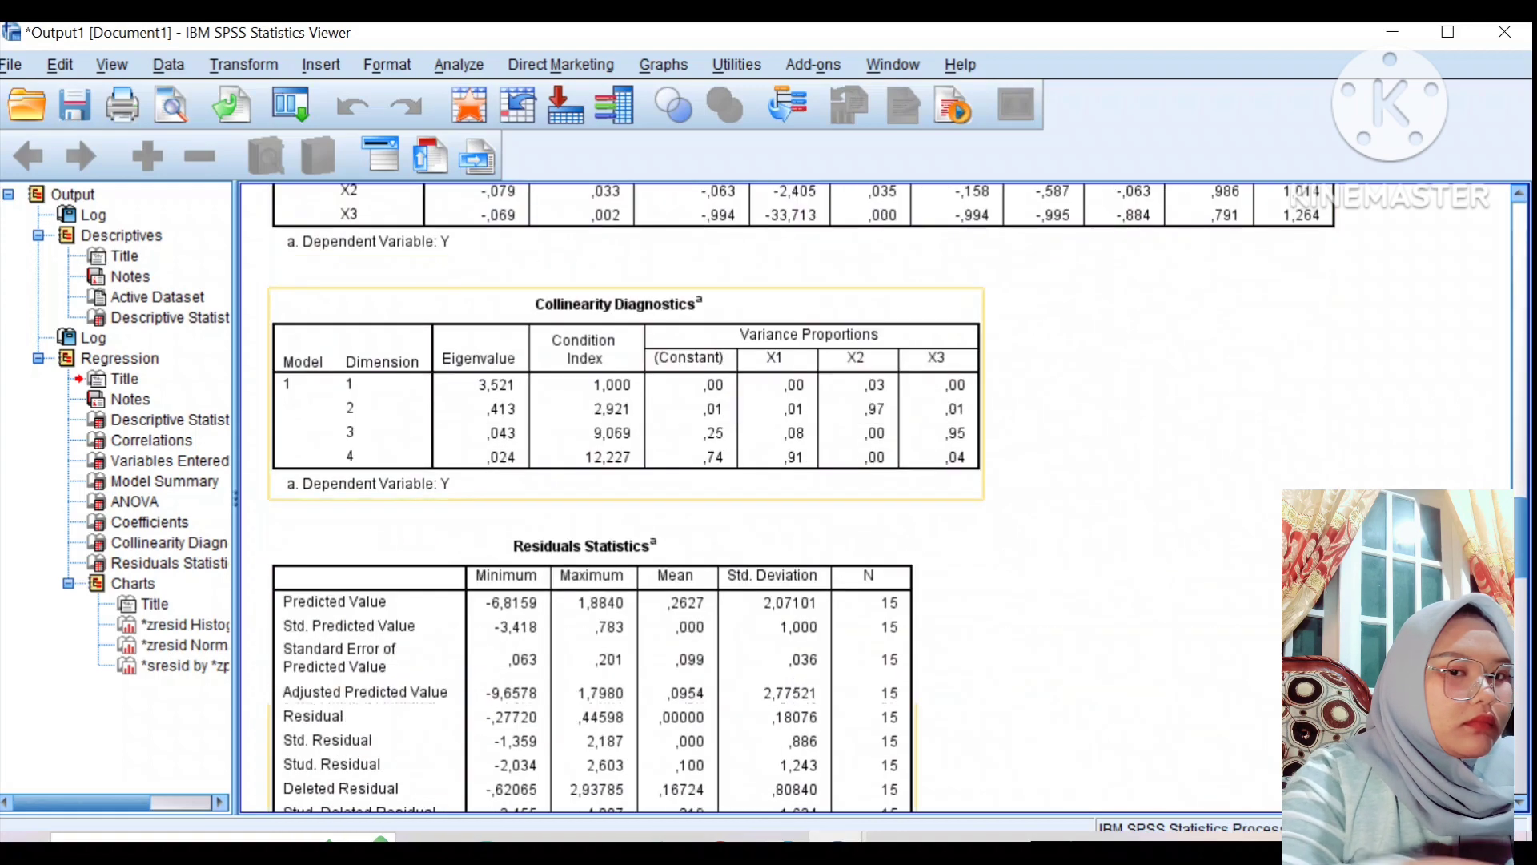
{"action": "scroll", "coordinate": [800, 496], "scroll_direction": "down", "scroll_amount": 15}
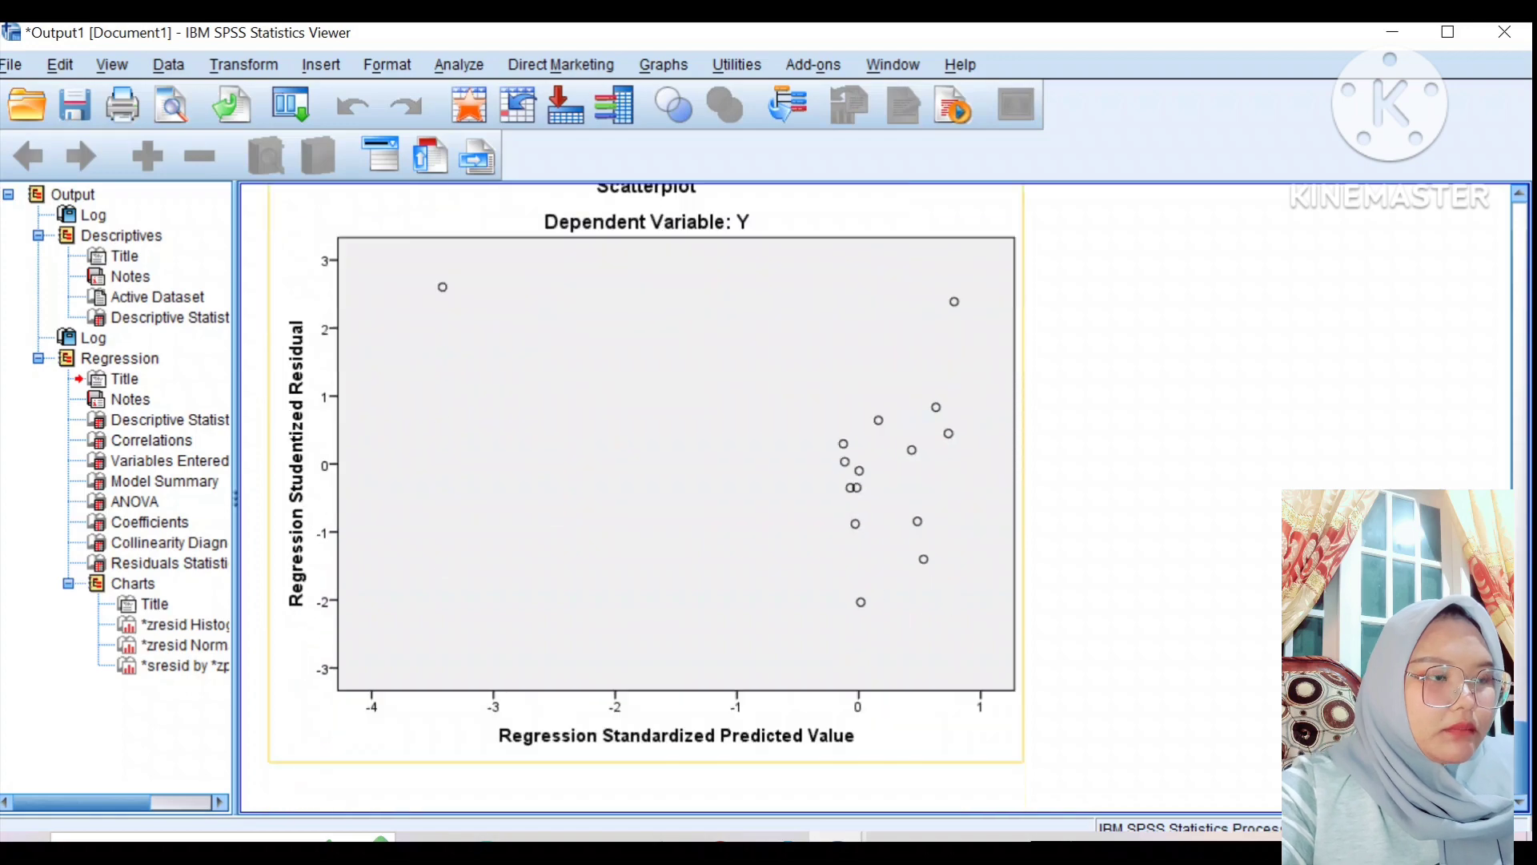
{"action": "scroll", "coordinate": [800, 496], "scroll_direction": "up", "scroll_amount": 20}
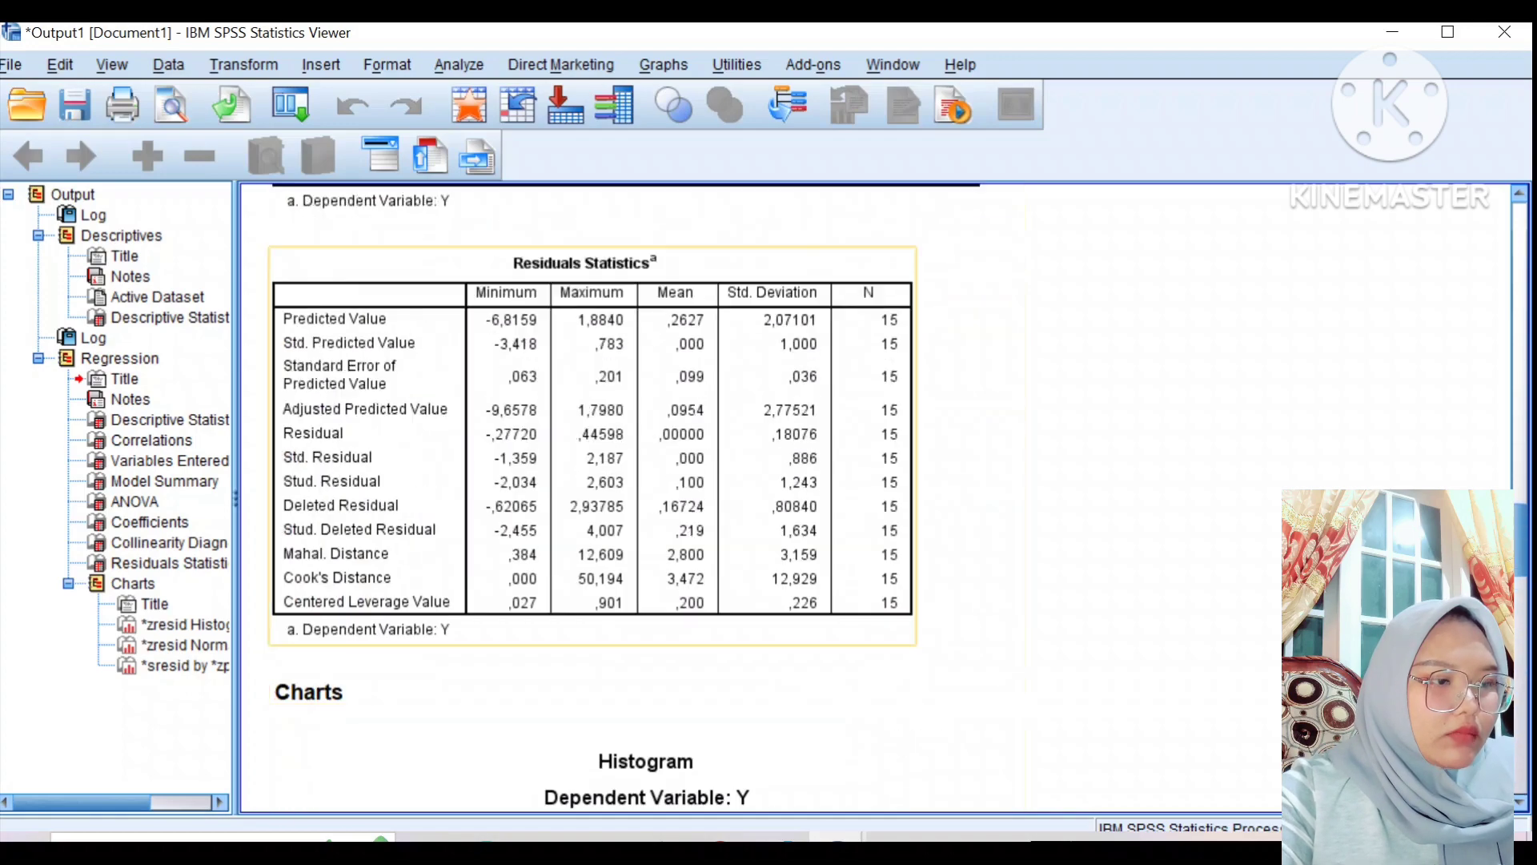
{"action": "scroll", "coordinate": [801, 497], "scroll_direction": "up", "scroll_amount": 10}
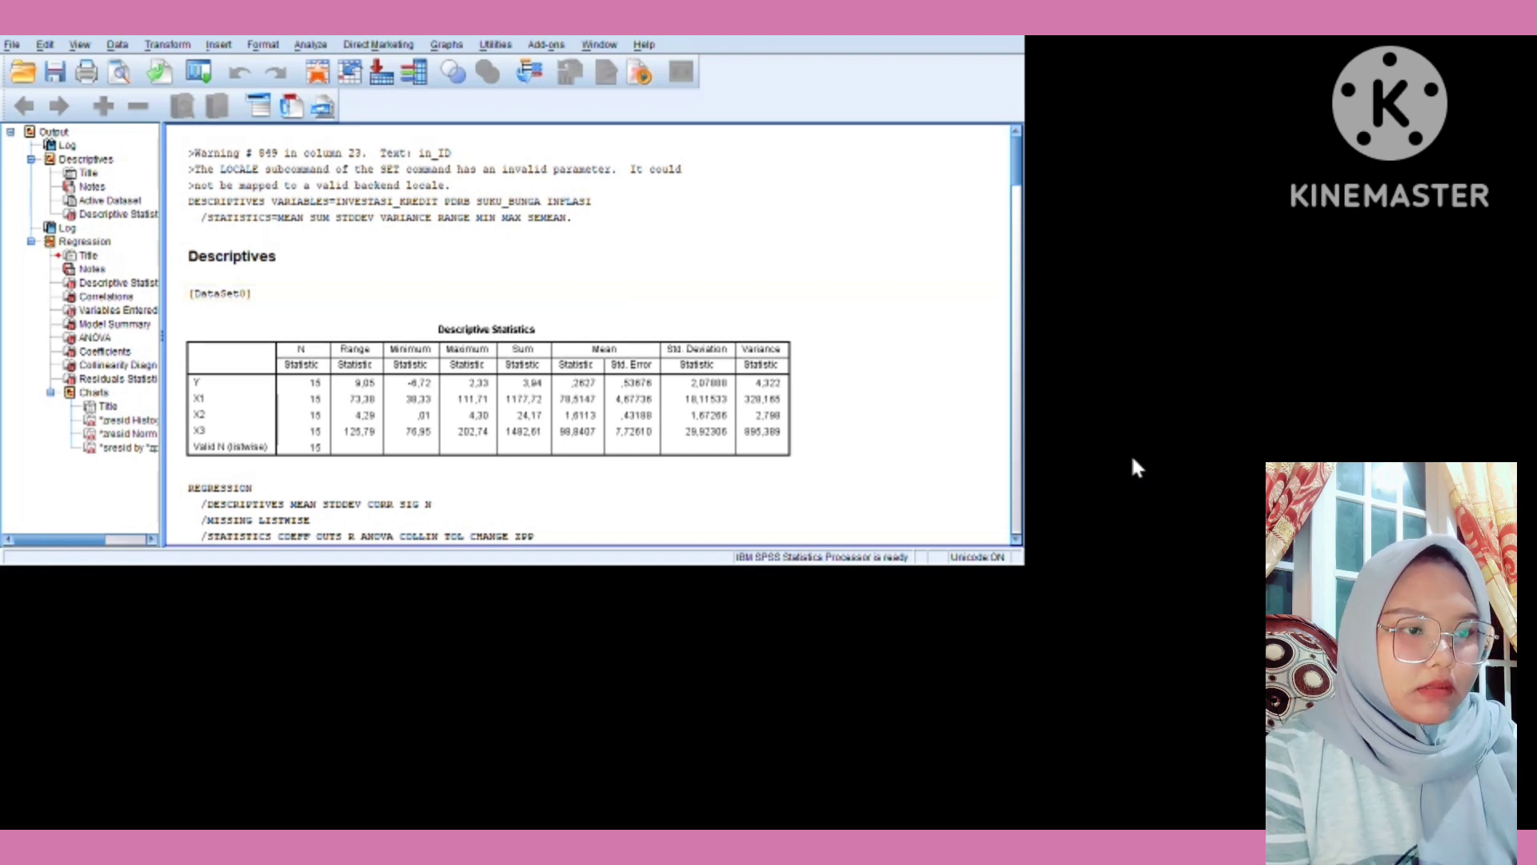
{"action": "scroll", "coordinate": [593, 337], "scroll_direction": "down", "scroll_amount": 10}
{"action": "scroll", "coordinate": [593, 337], "scroll_direction": "down", "scroll_amount": 15}
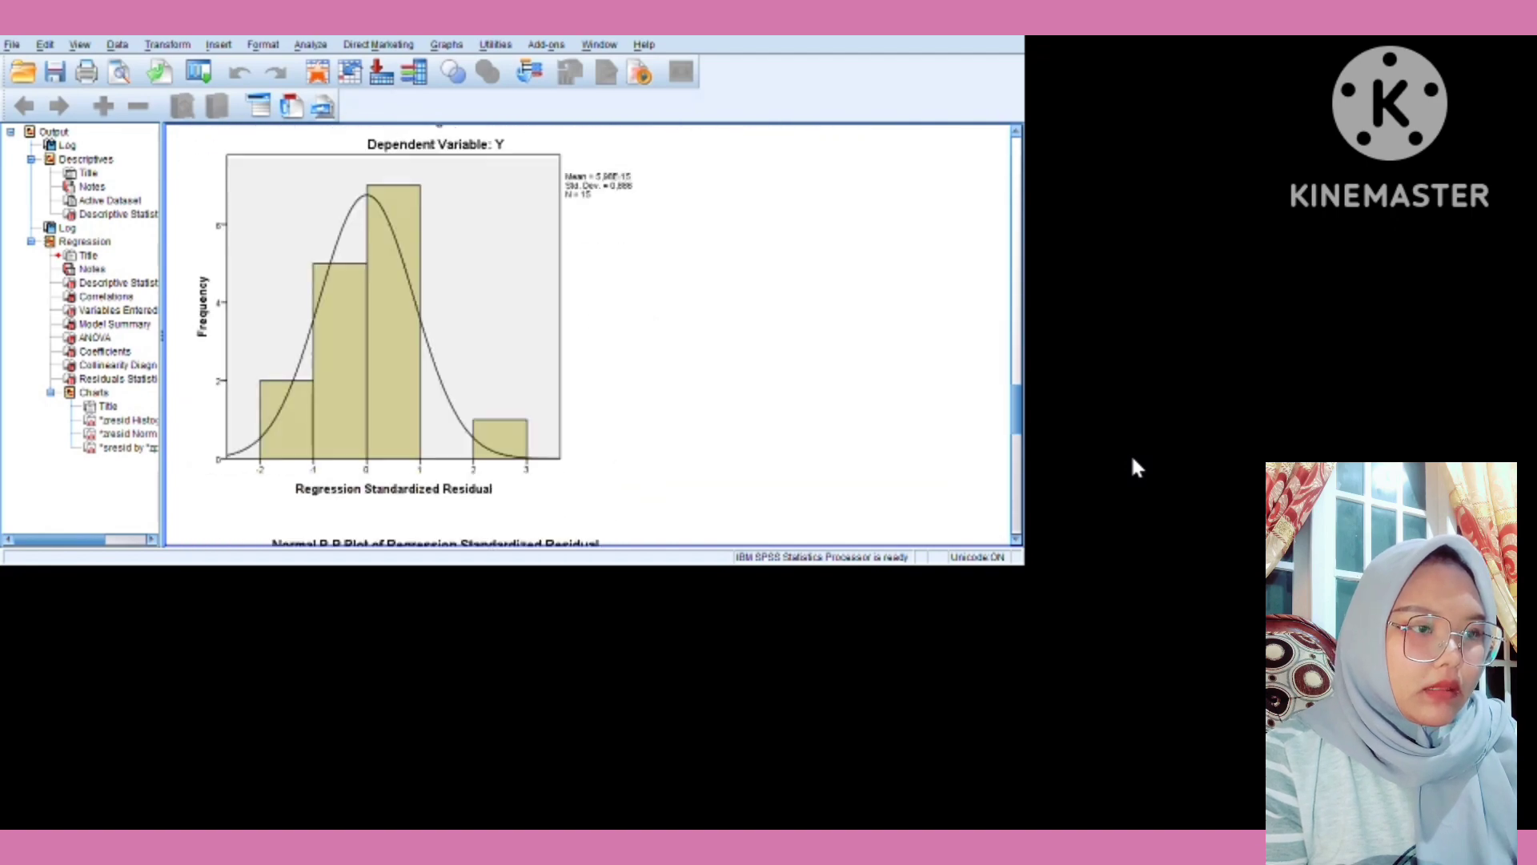
{"action": "scroll", "coordinate": [593, 336], "scroll_direction": "down", "scroll_amount": 3}
{"action": "scroll", "coordinate": [592, 336], "scroll_direction": "up", "scroll_amount": 15}
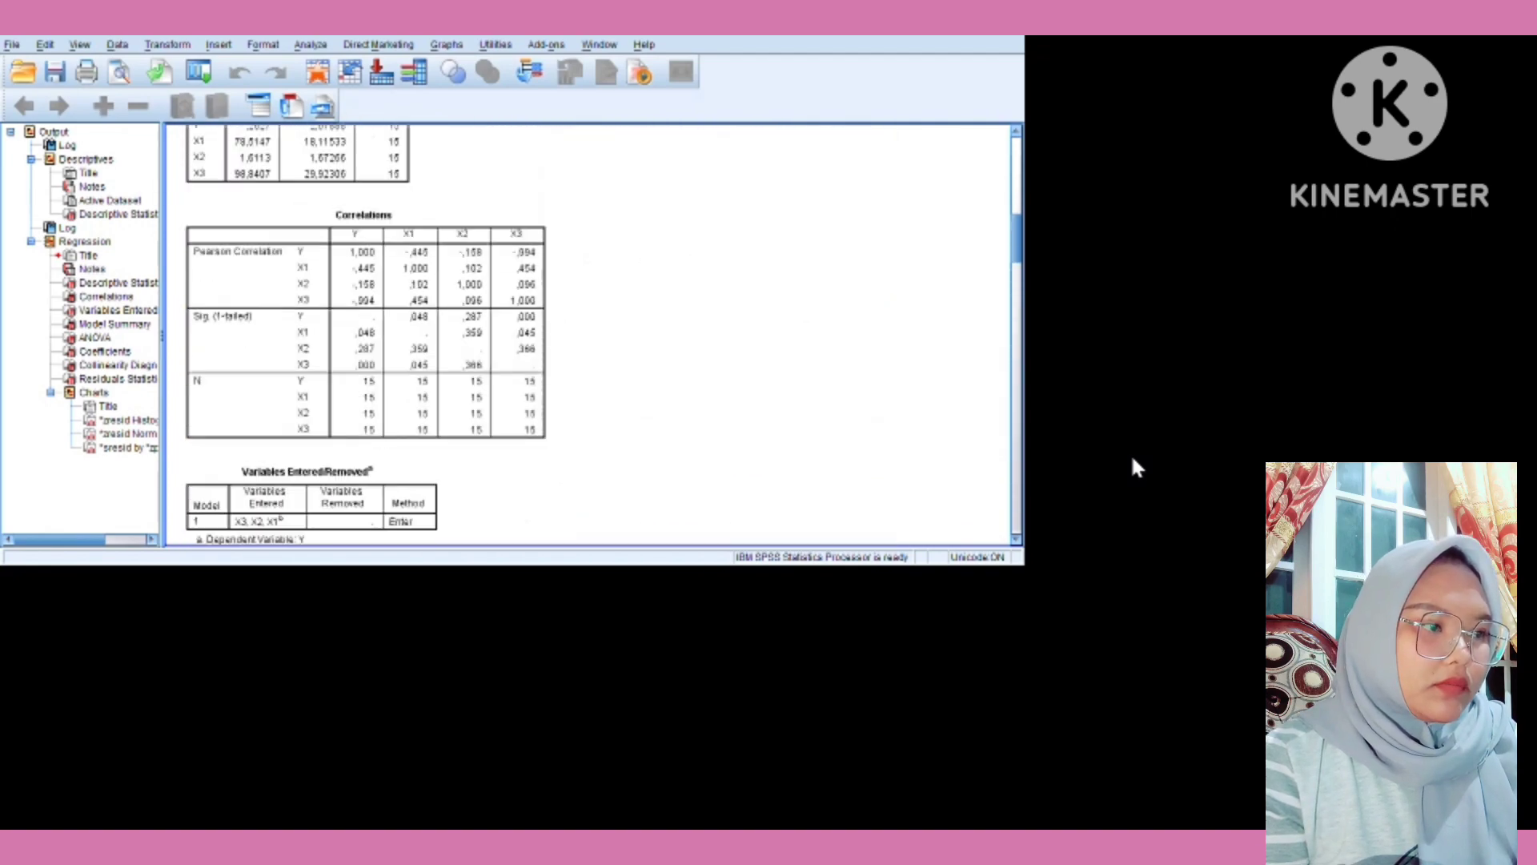
{"action": "scroll", "coordinate": [593, 337], "scroll_direction": "up", "scroll_amount": 5}
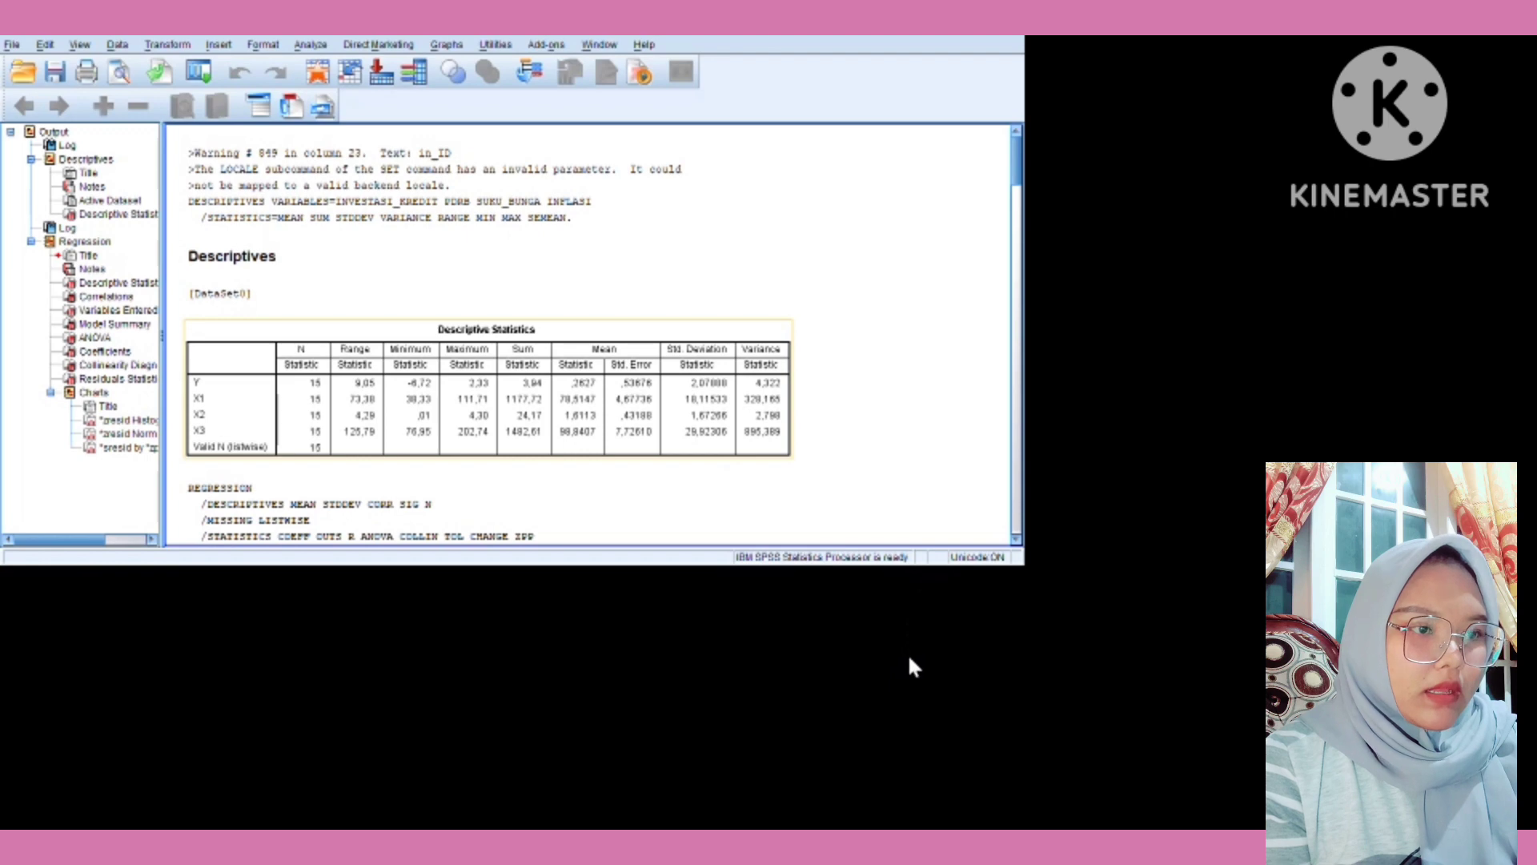
Examine the Descriptive Statistics, Model Summary, ANOVA and Coefficients tables in the output.
{"action": "scroll", "coordinate": [908, 654], "scroll_direction": "down", "scroll_amount": 5}
{"action": "scroll", "coordinate": [908, 654], "scroll_direction": "down", "scroll_amount": 2}
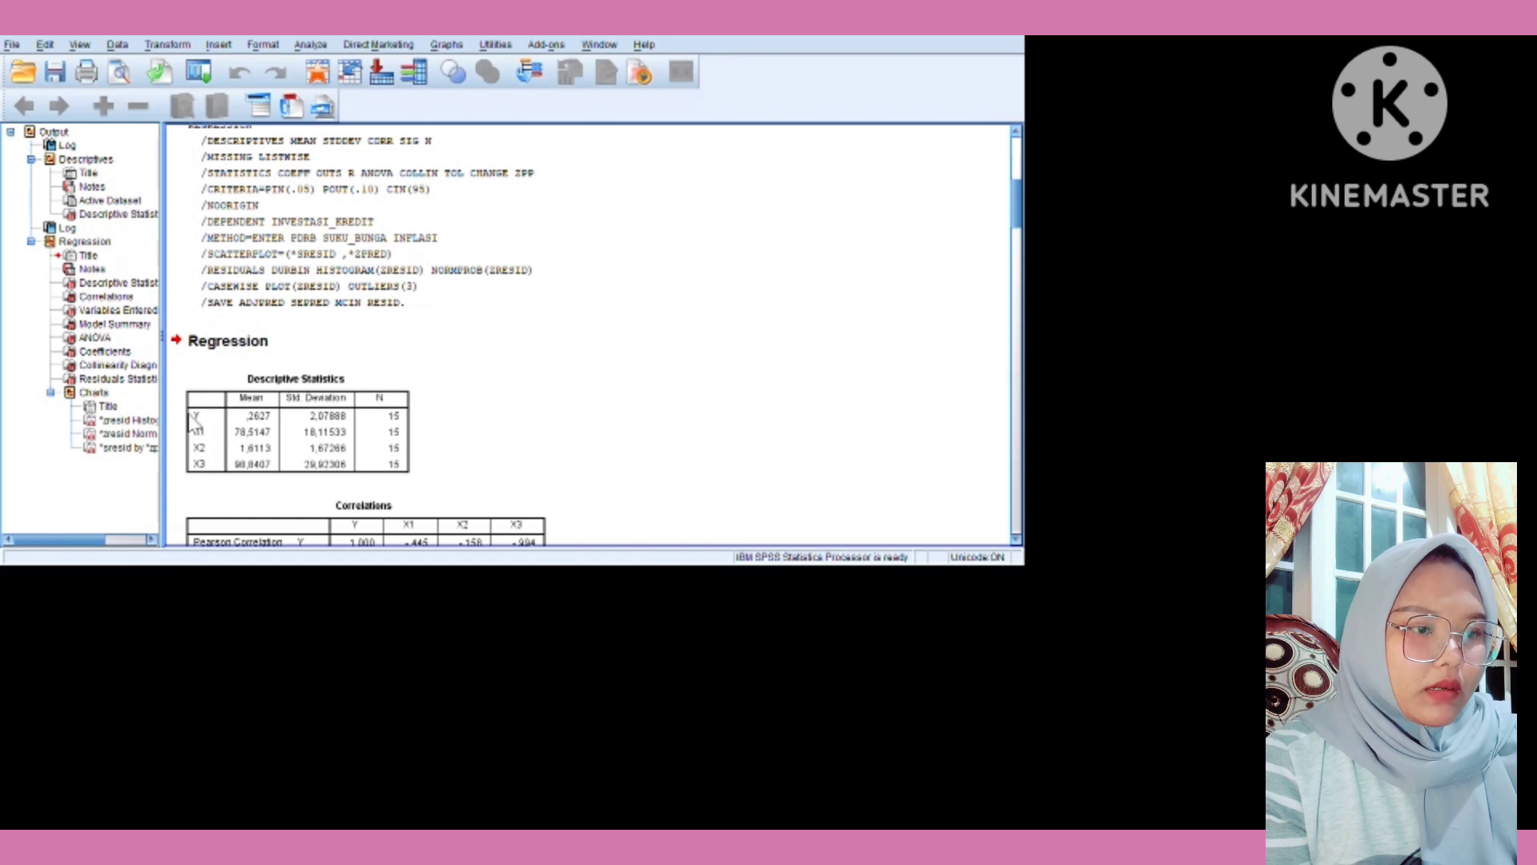
{"action": "key", "text": "Up"}
{"action": "key", "text": "Up"}
{"action": "key", "text": "Up"}
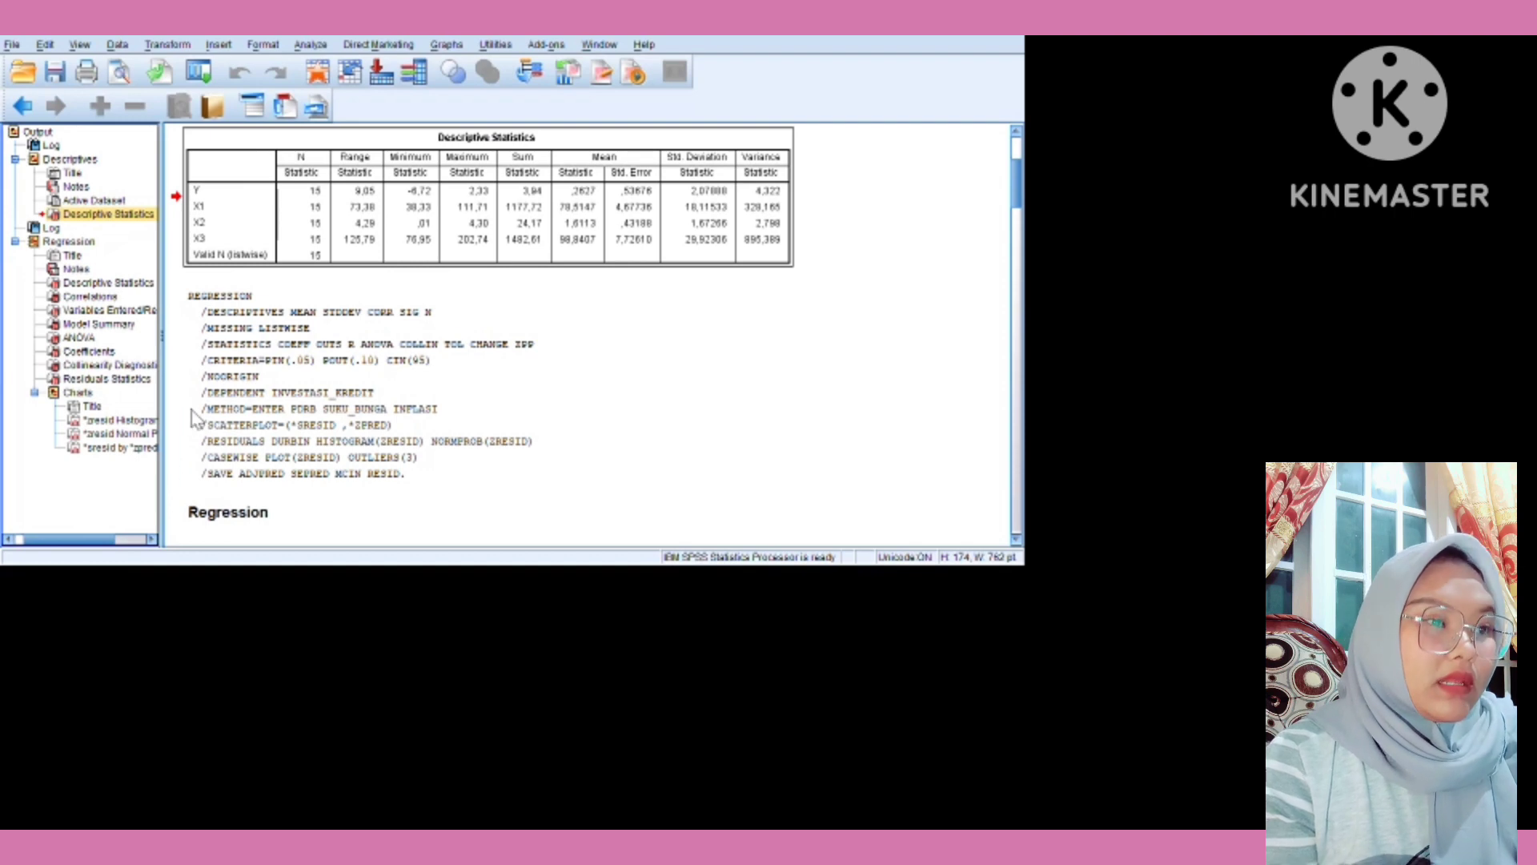
{"action": "scroll", "coordinate": [176, 476], "scroll_direction": "down", "scroll_amount": 5}
{"action": "scroll", "coordinate": [172, 473], "scroll_direction": "down", "scroll_amount": 5}
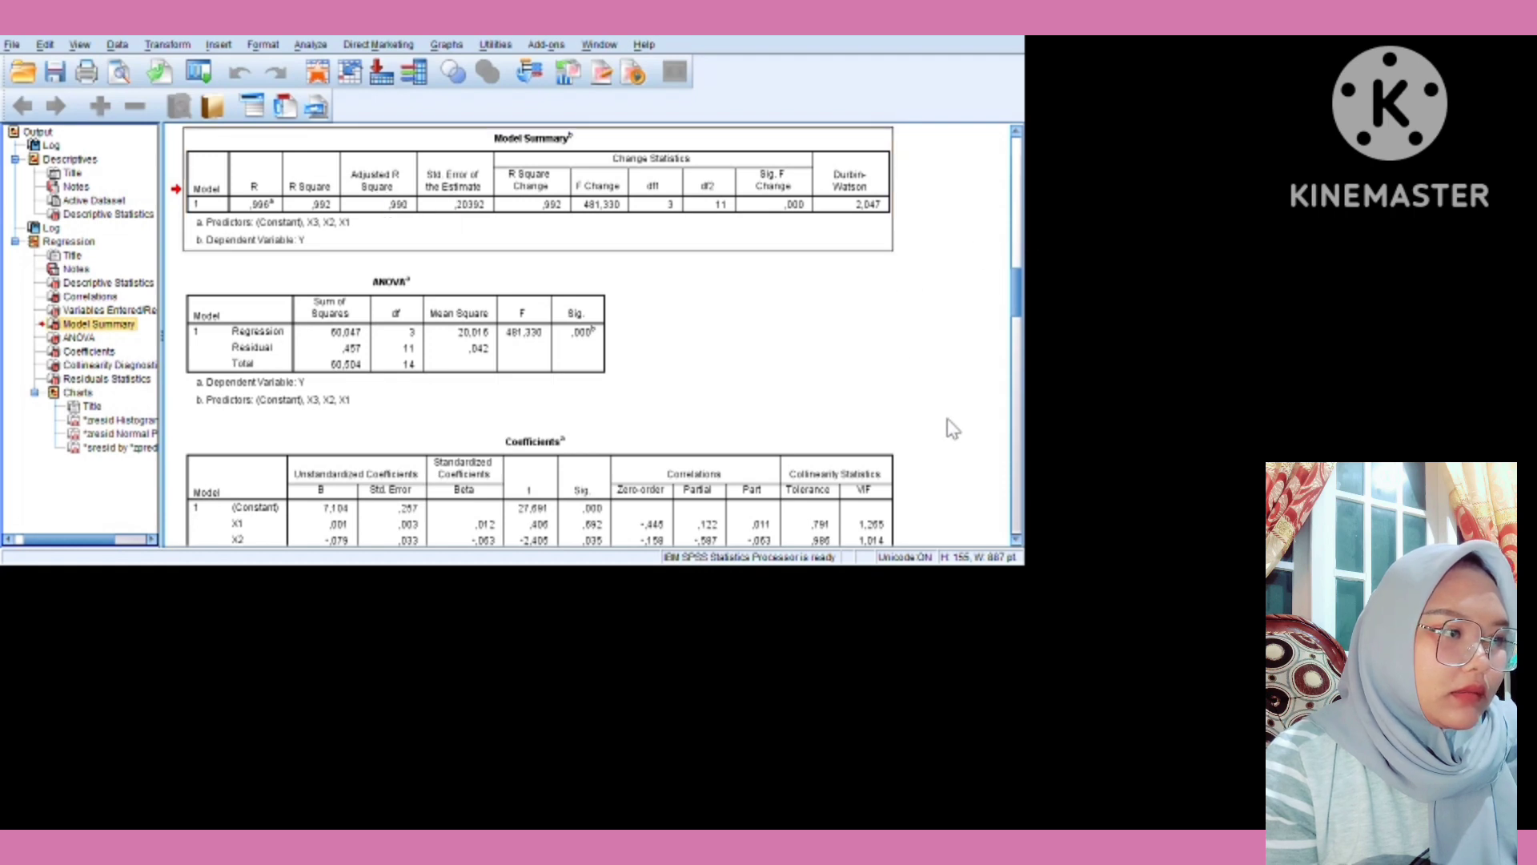
{"action": "key", "text": "Down"}
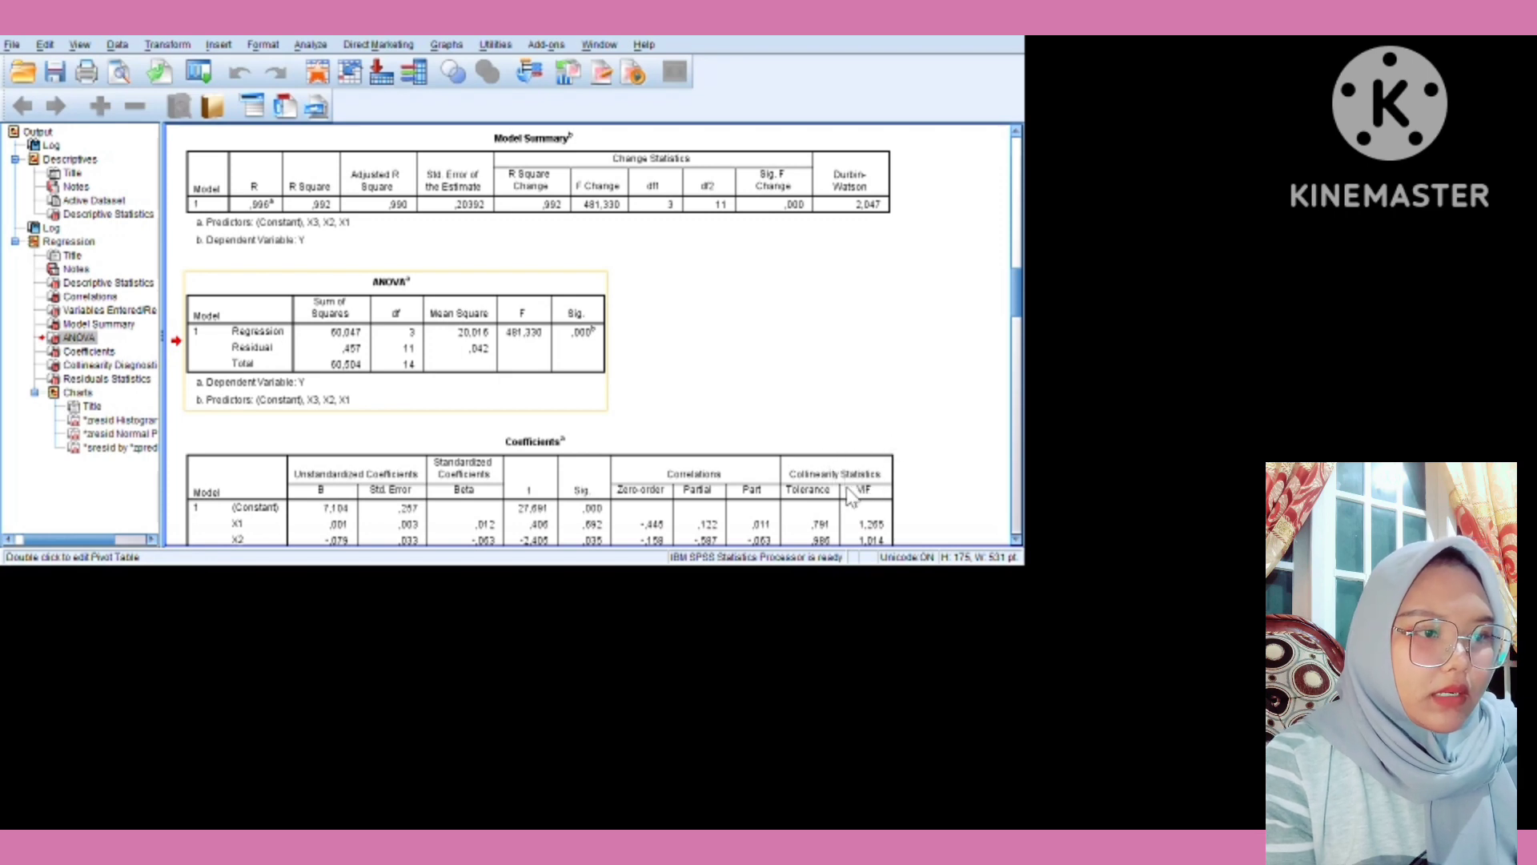
{"action": "scroll", "coordinate": [851, 496], "scroll_direction": "down", "scroll_amount": 5}
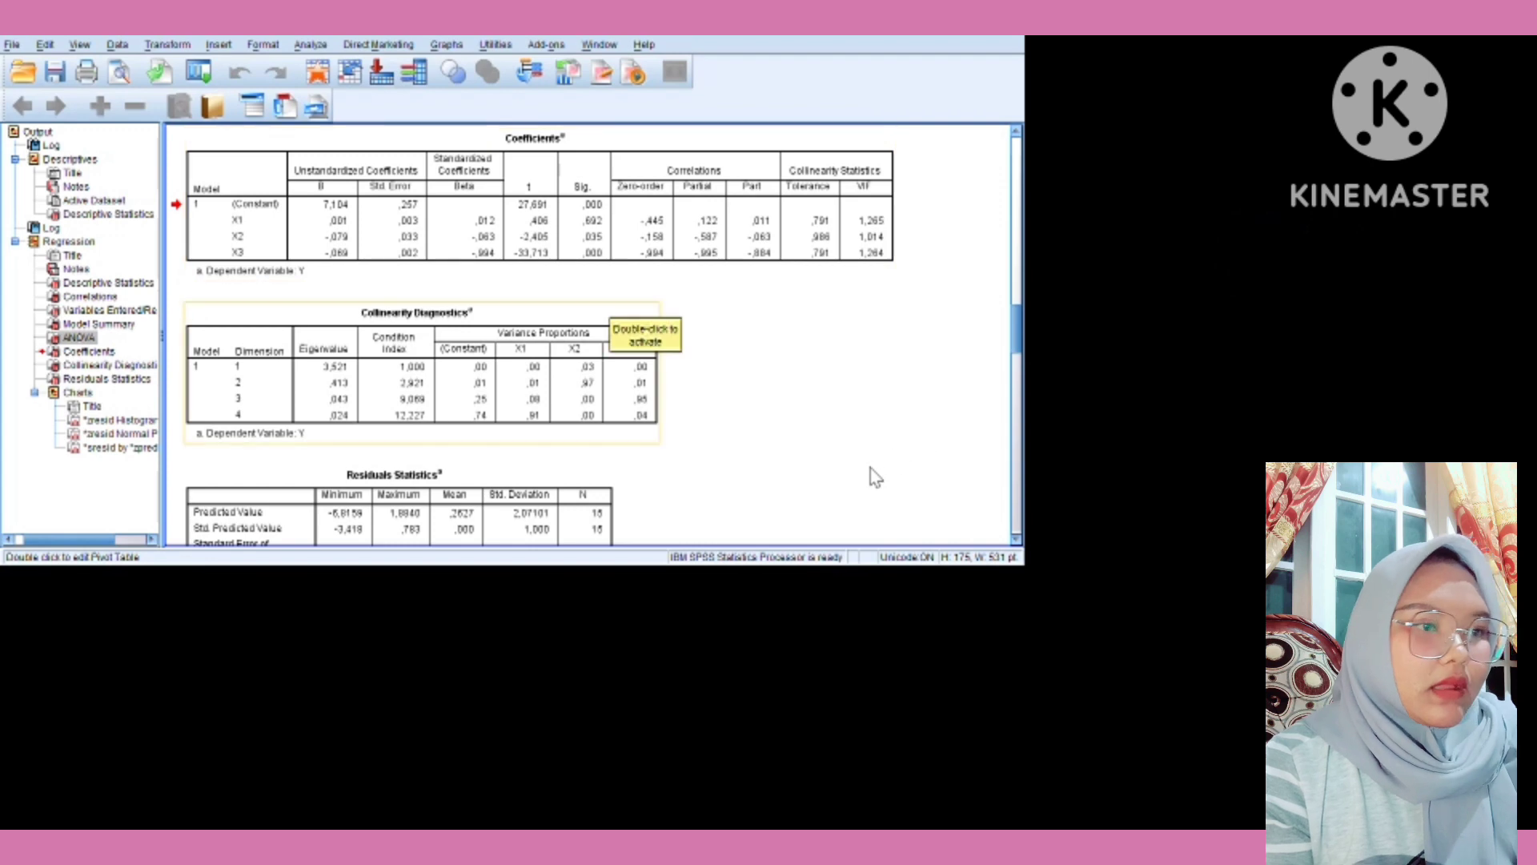
{"action": "key", "text": "Down"}
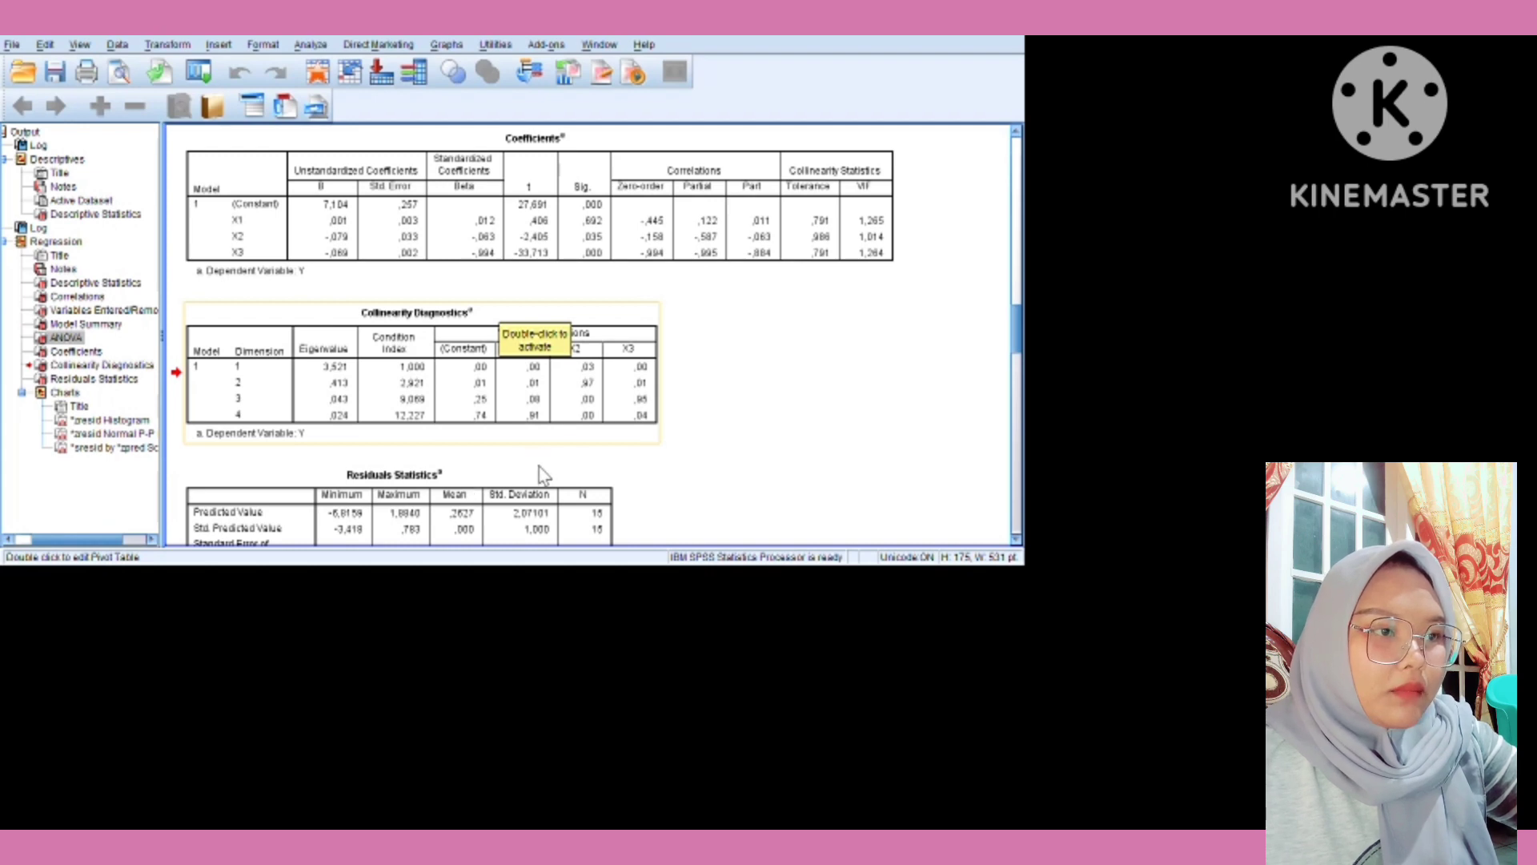
Examine the Collinearity Diagnostics and Residuals Statistics tables of the regression output.
{"action": "left_click", "coordinate": [692, 402]}
{"action": "left_click", "coordinate": [641, 417]}
{"action": "left_click", "coordinate": [712, 445]}
{"action": "left_click", "coordinate": [551, 431]}
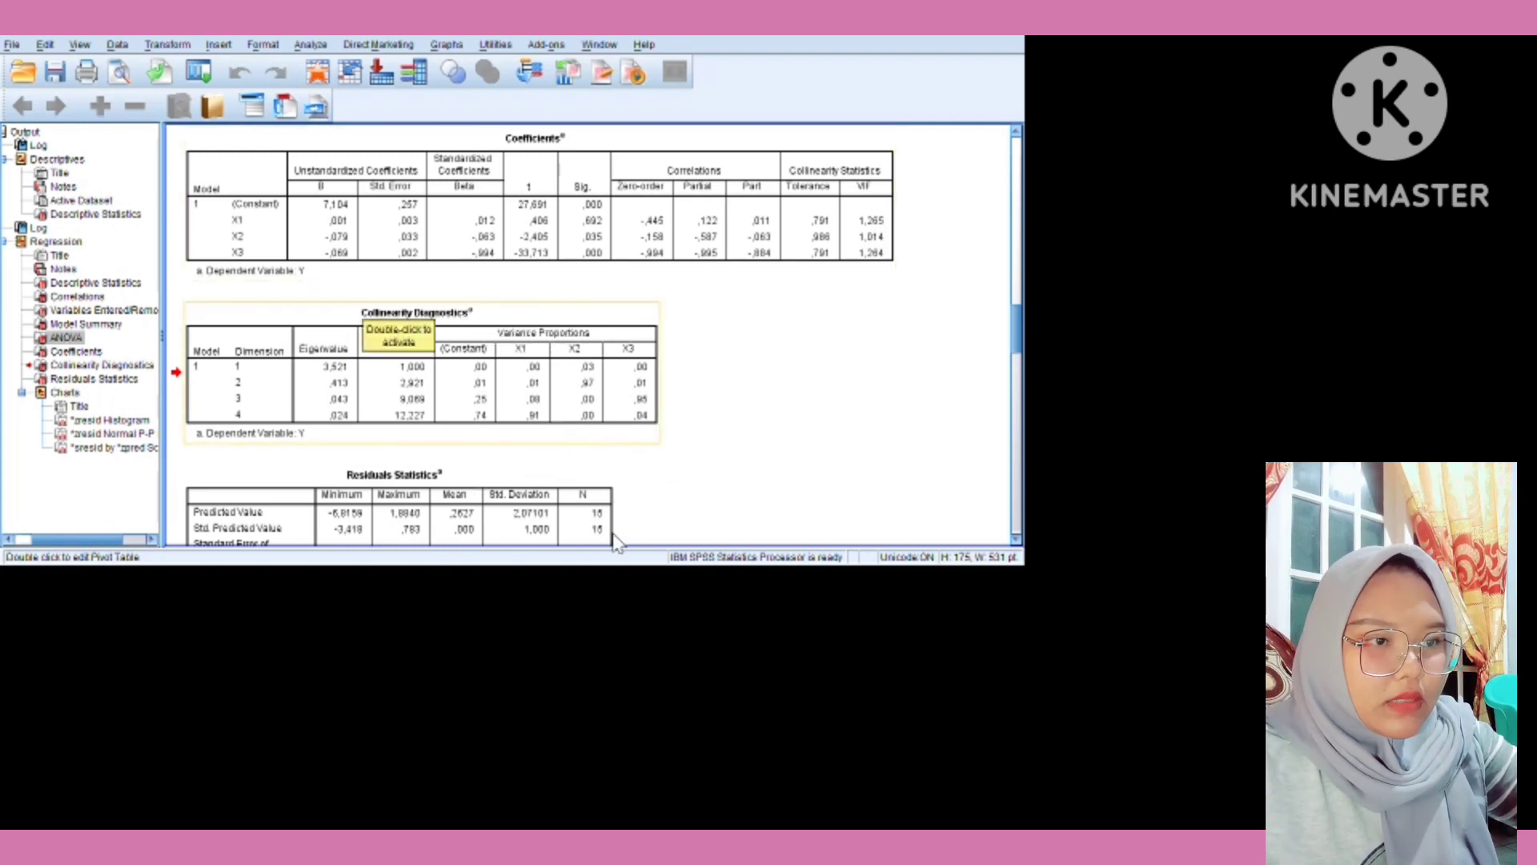
{"action": "left_click", "coordinate": [723, 560]}
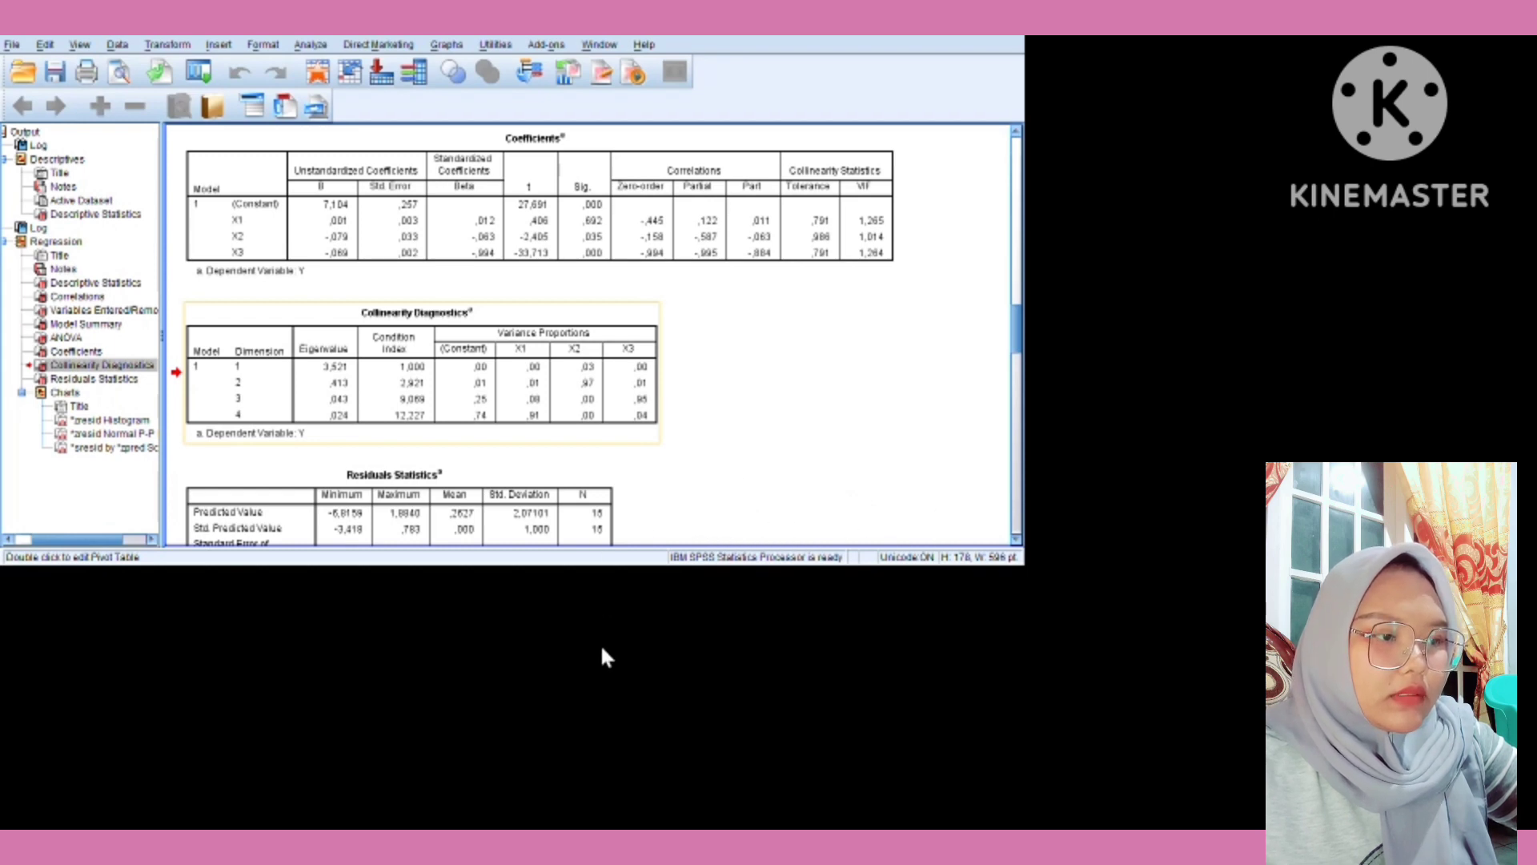
{"action": "key", "text": "Down"}
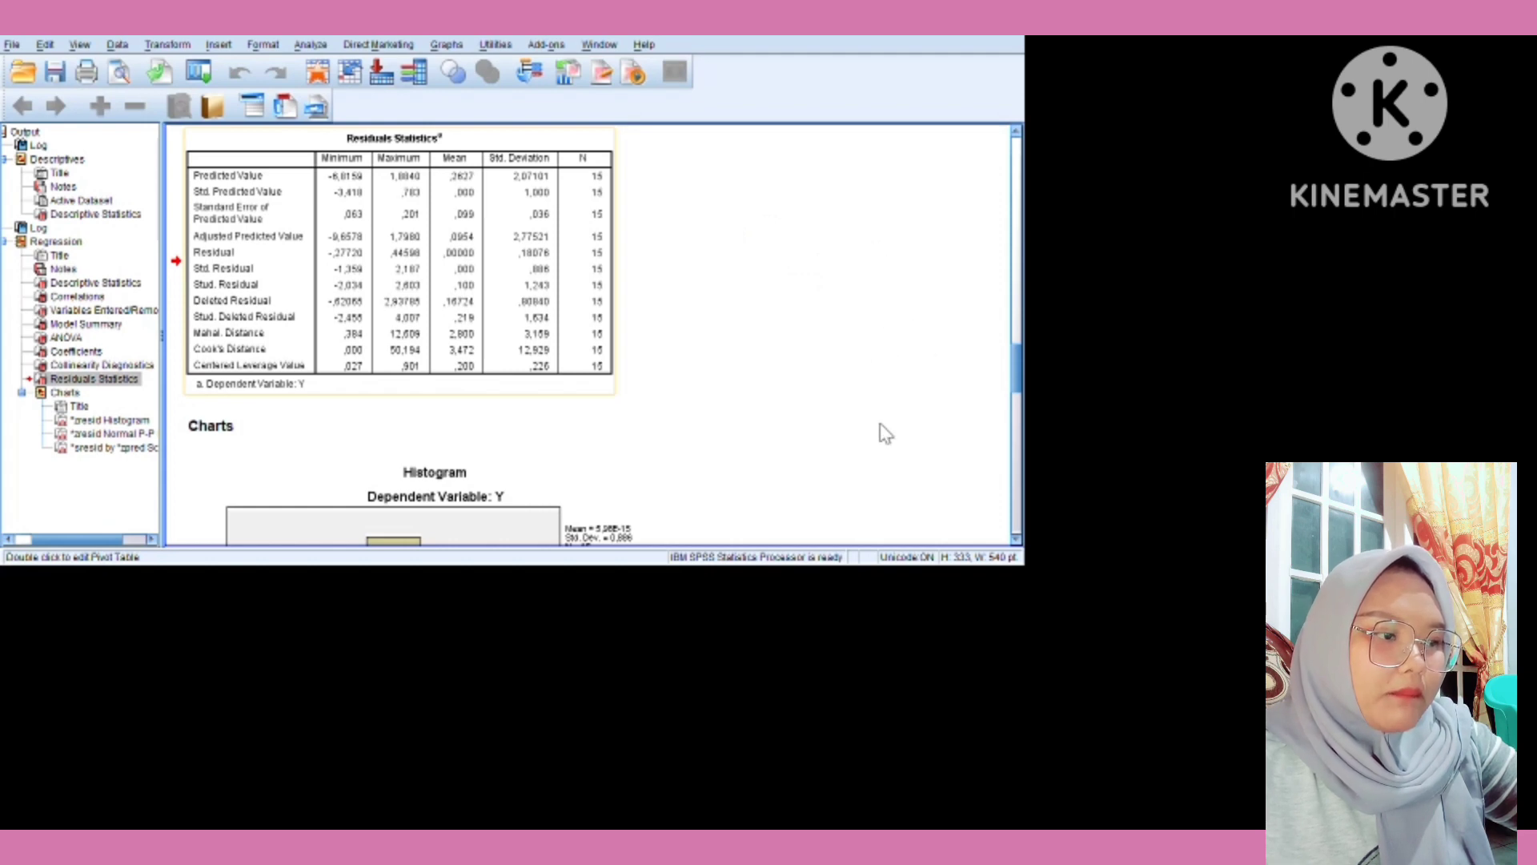
{"action": "left_click", "coordinate": [931, 442]}
{"action": "left_click", "coordinate": [921, 400]}
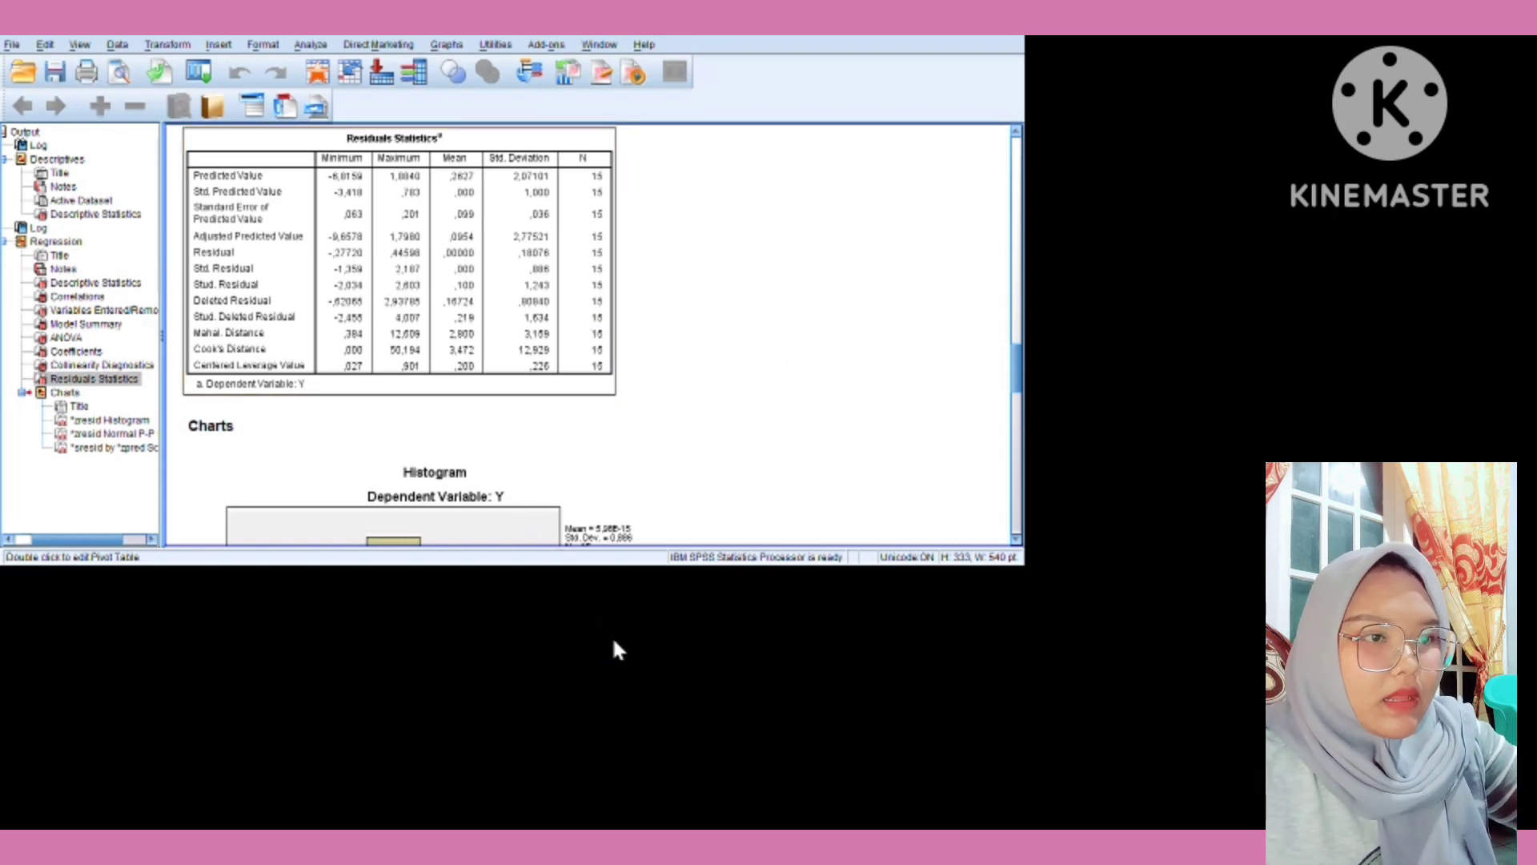
Examine the residual charts: the histogram, the normal P-P plot and the scatterplot of studentized residuals against standardized predicted values.
{"action": "key", "text": "Down"}
{"action": "scroll", "coordinate": [682, 488], "scroll_direction": "up", "scroll_amount": 3}
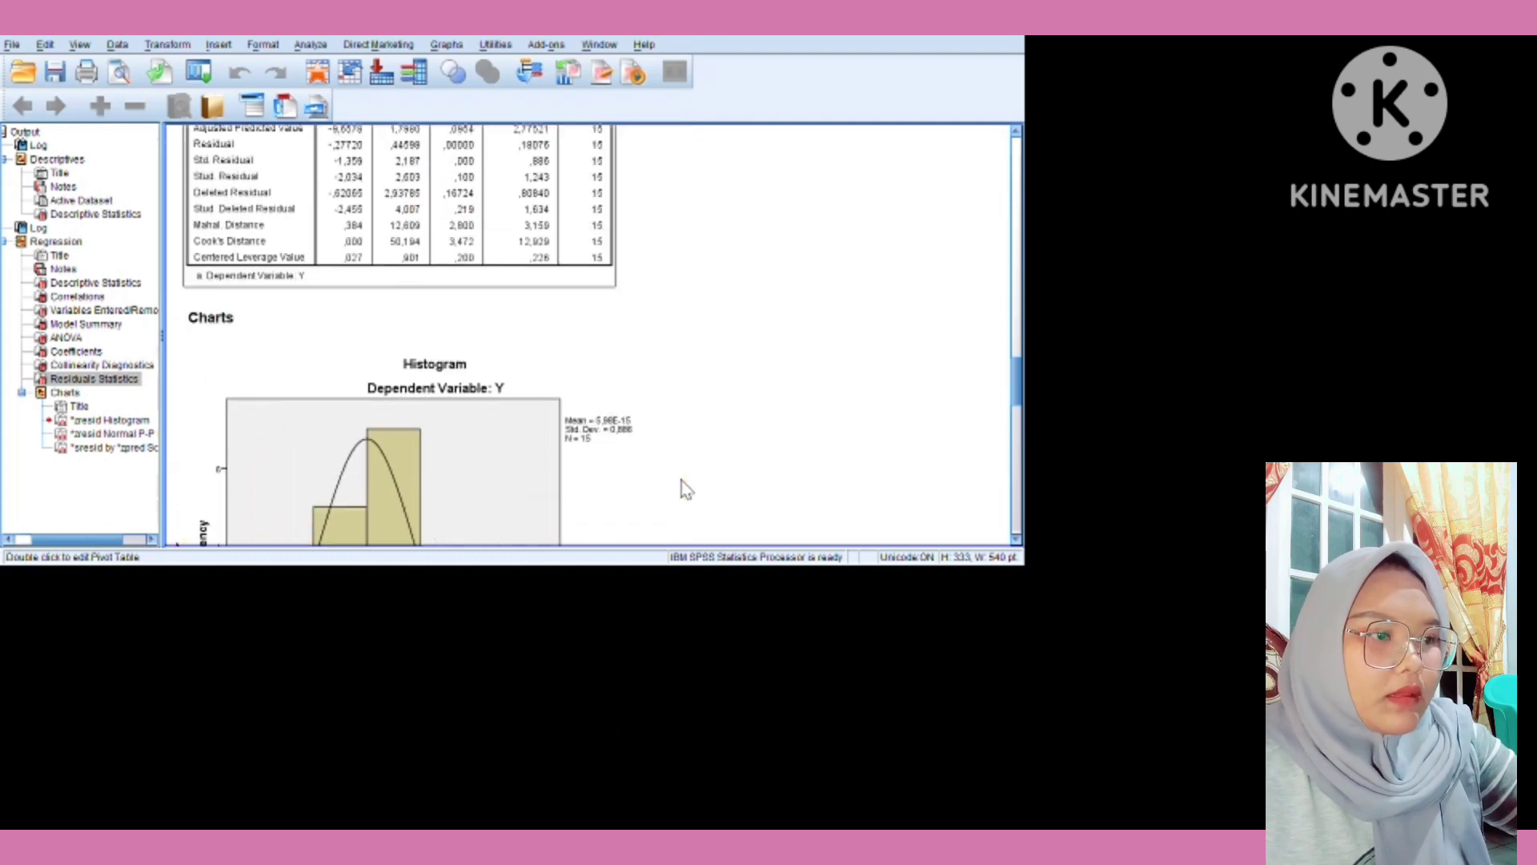
{"action": "left_click", "coordinate": [680, 480]}
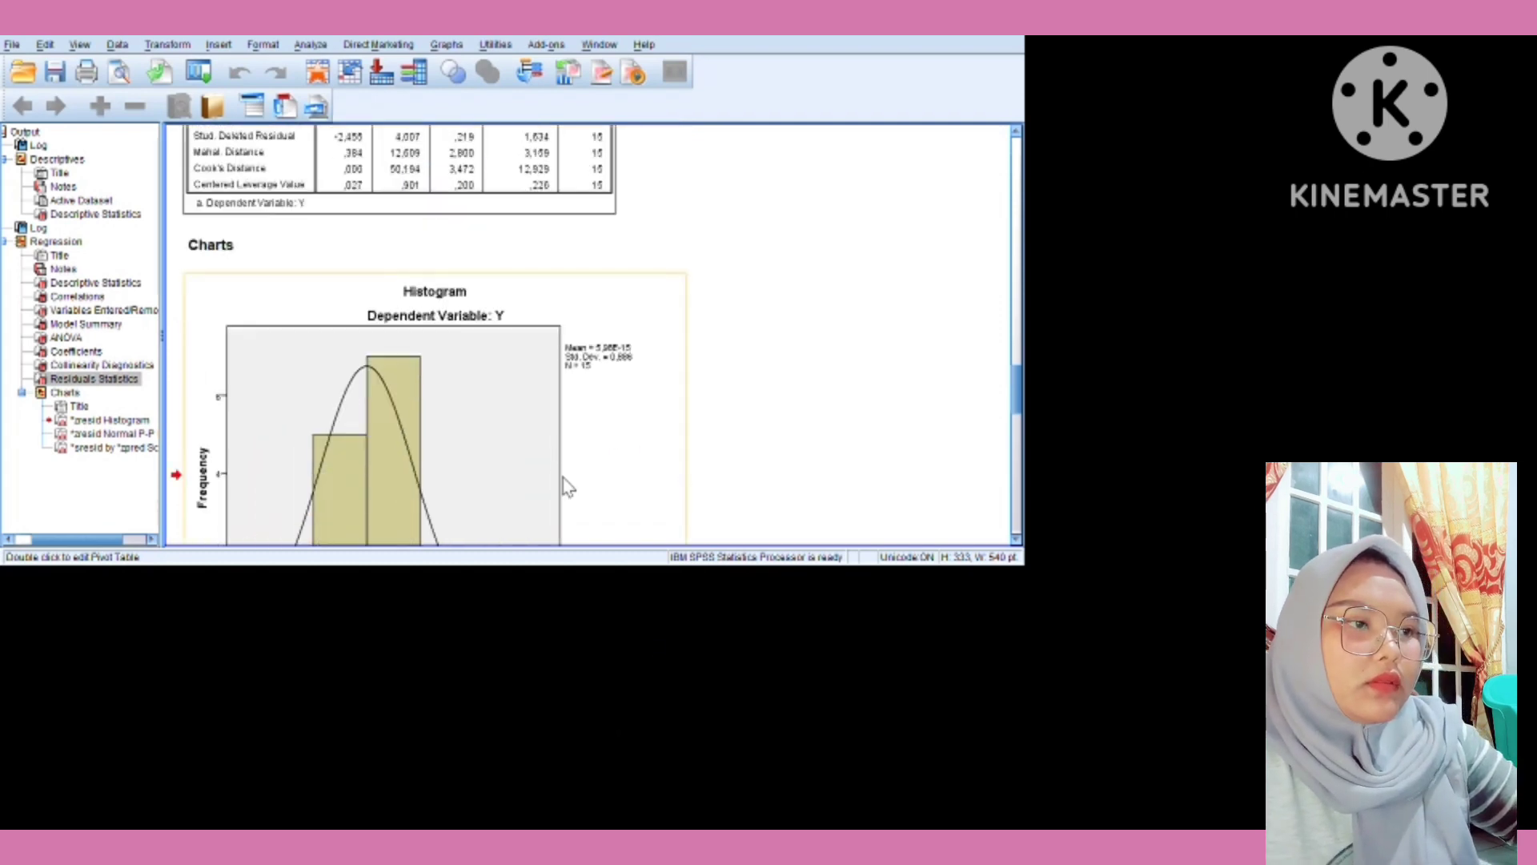
{"action": "scroll", "coordinate": [676, 511], "scroll_direction": "down", "scroll_amount": 3}
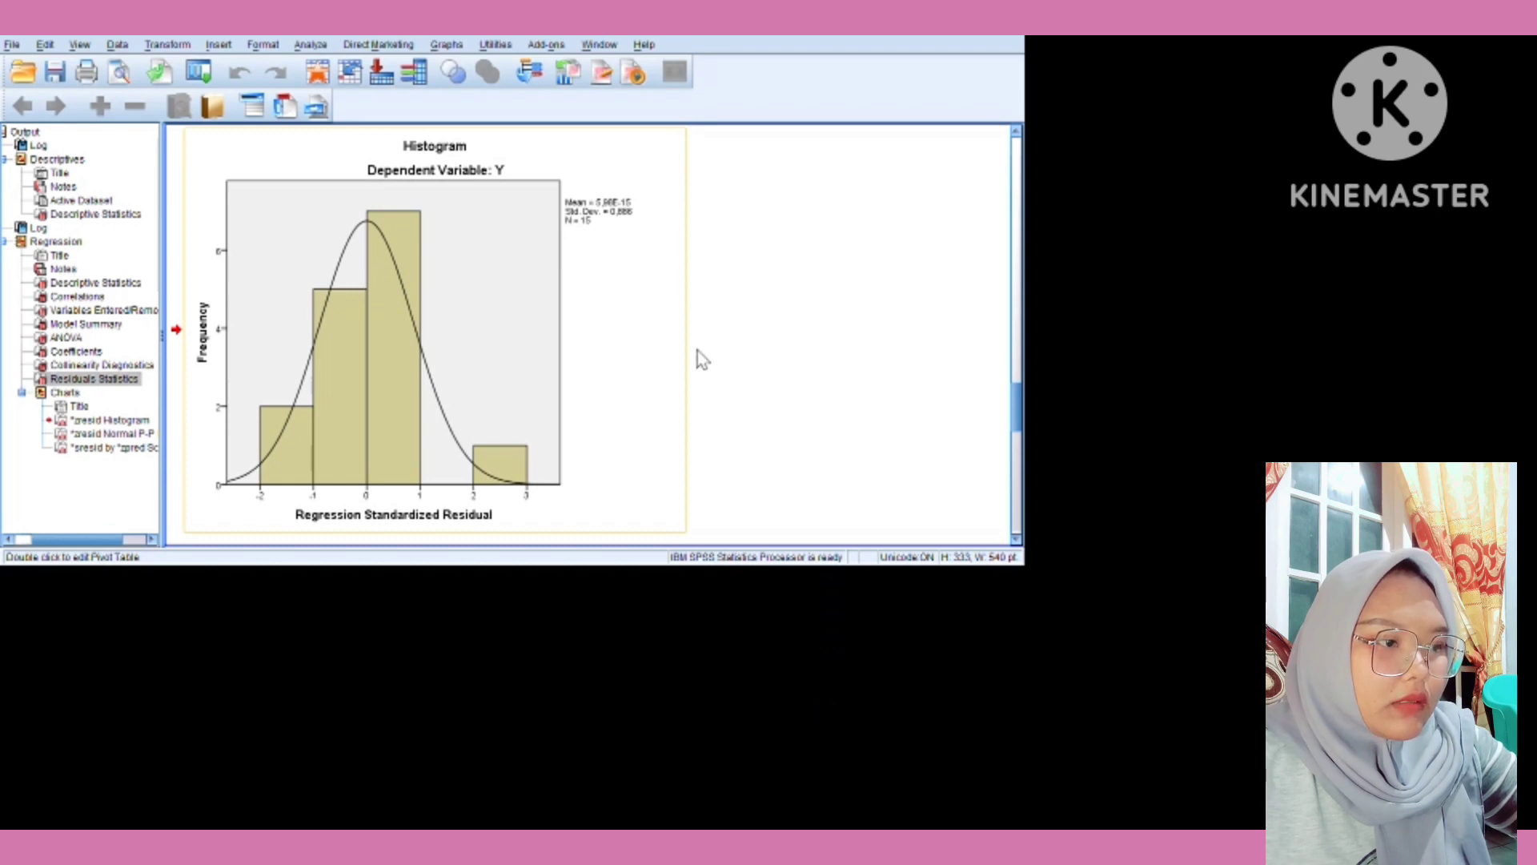
{"action": "scroll", "coordinate": [652, 254], "scroll_direction": "down", "scroll_amount": 5}
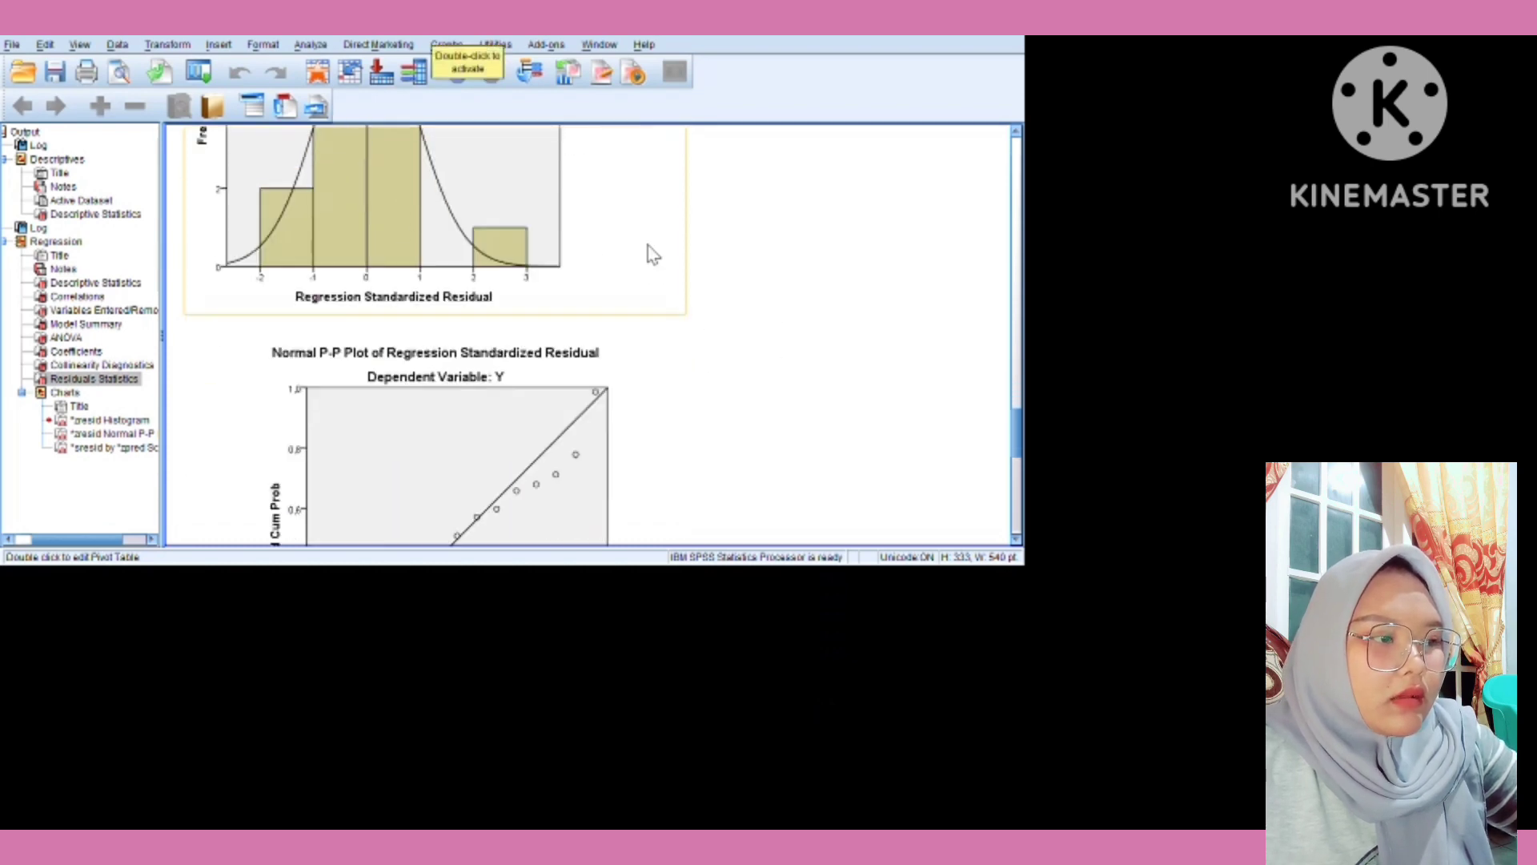
{"action": "scroll", "coordinate": [653, 254], "scroll_direction": "up", "scroll_amount": 1}
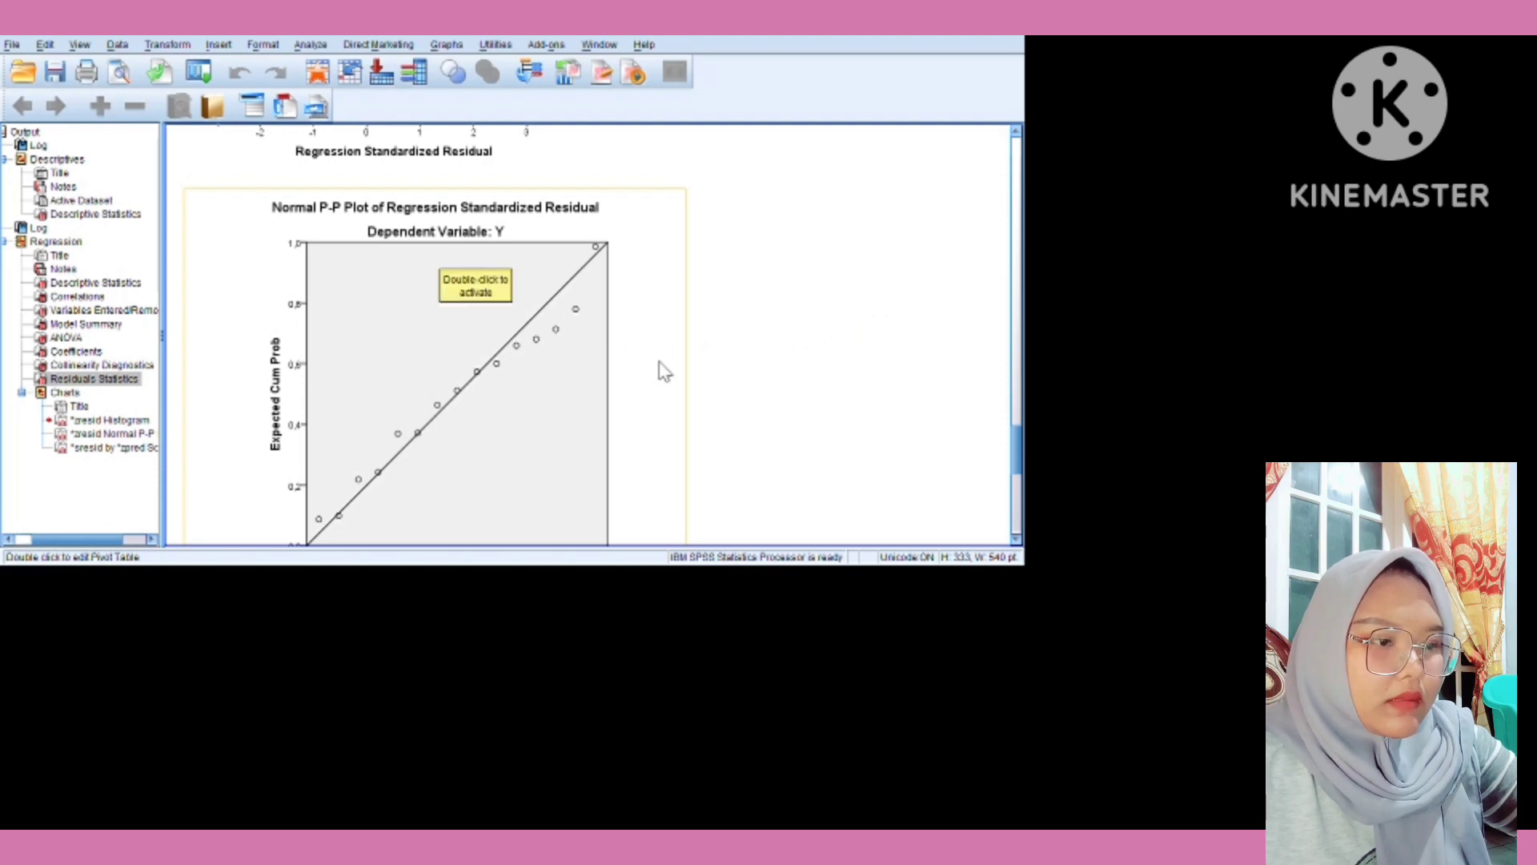
{"action": "scroll", "coordinate": [663, 371], "scroll_direction": "down", "scroll_amount": 3}
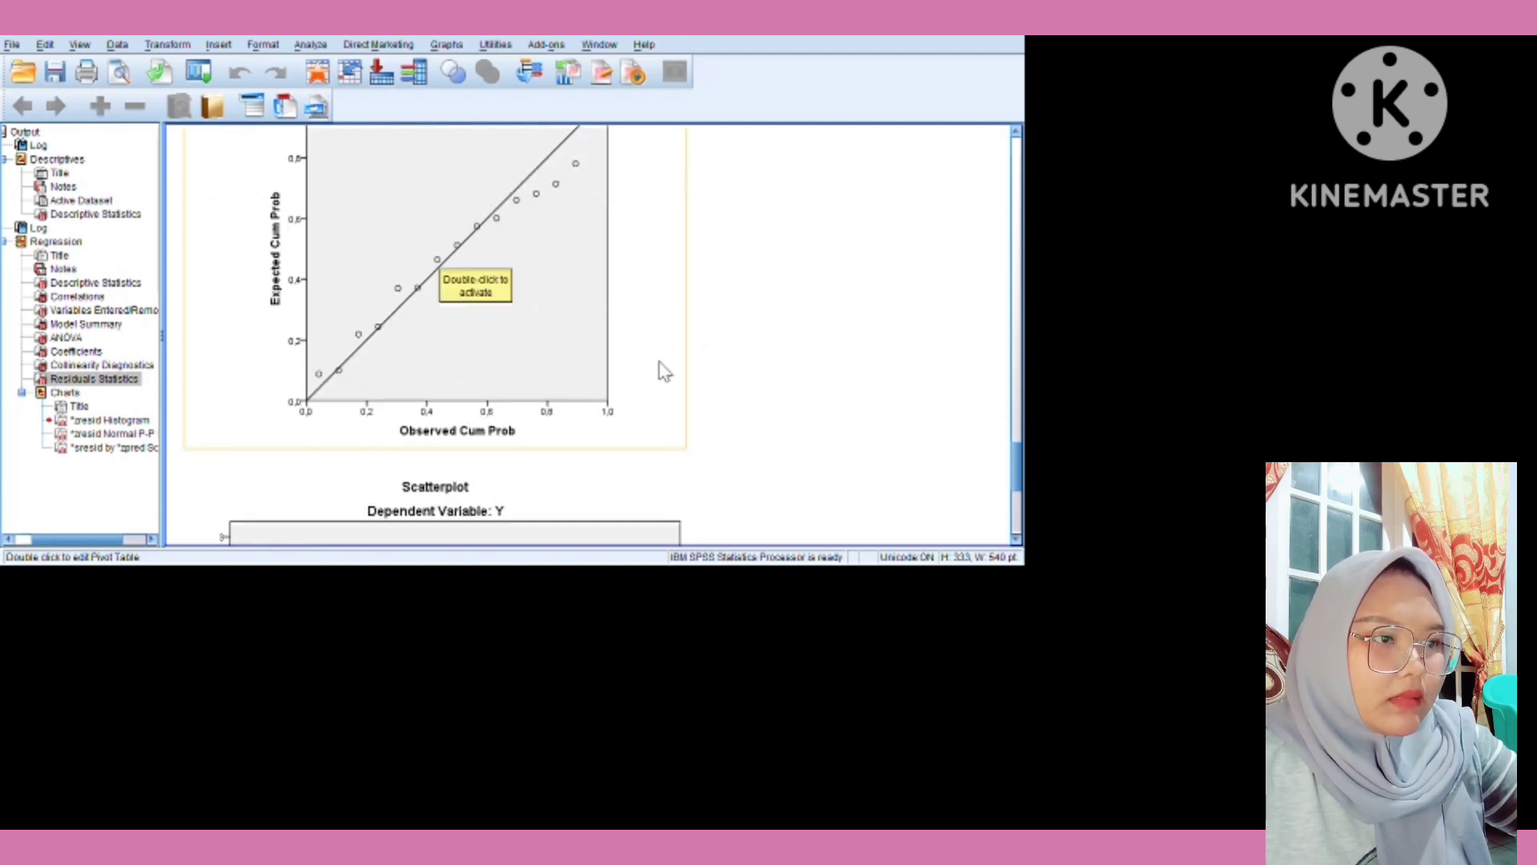
{"action": "scroll", "coordinate": [663, 370], "scroll_direction": "up", "scroll_amount": 2}
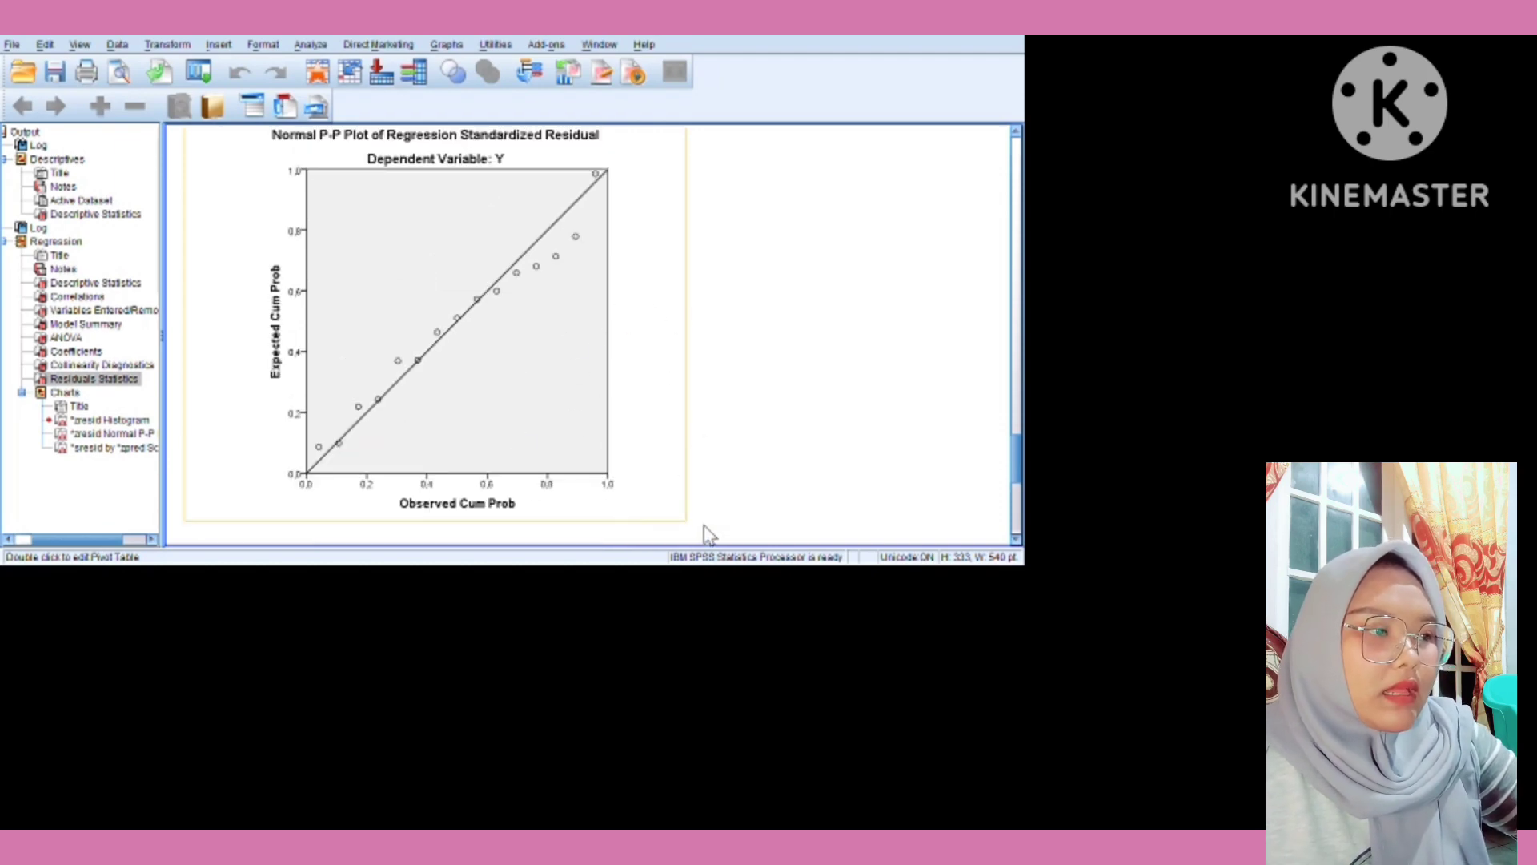
{"action": "scroll", "coordinate": [705, 535], "scroll_direction": "down", "scroll_amount": 3}
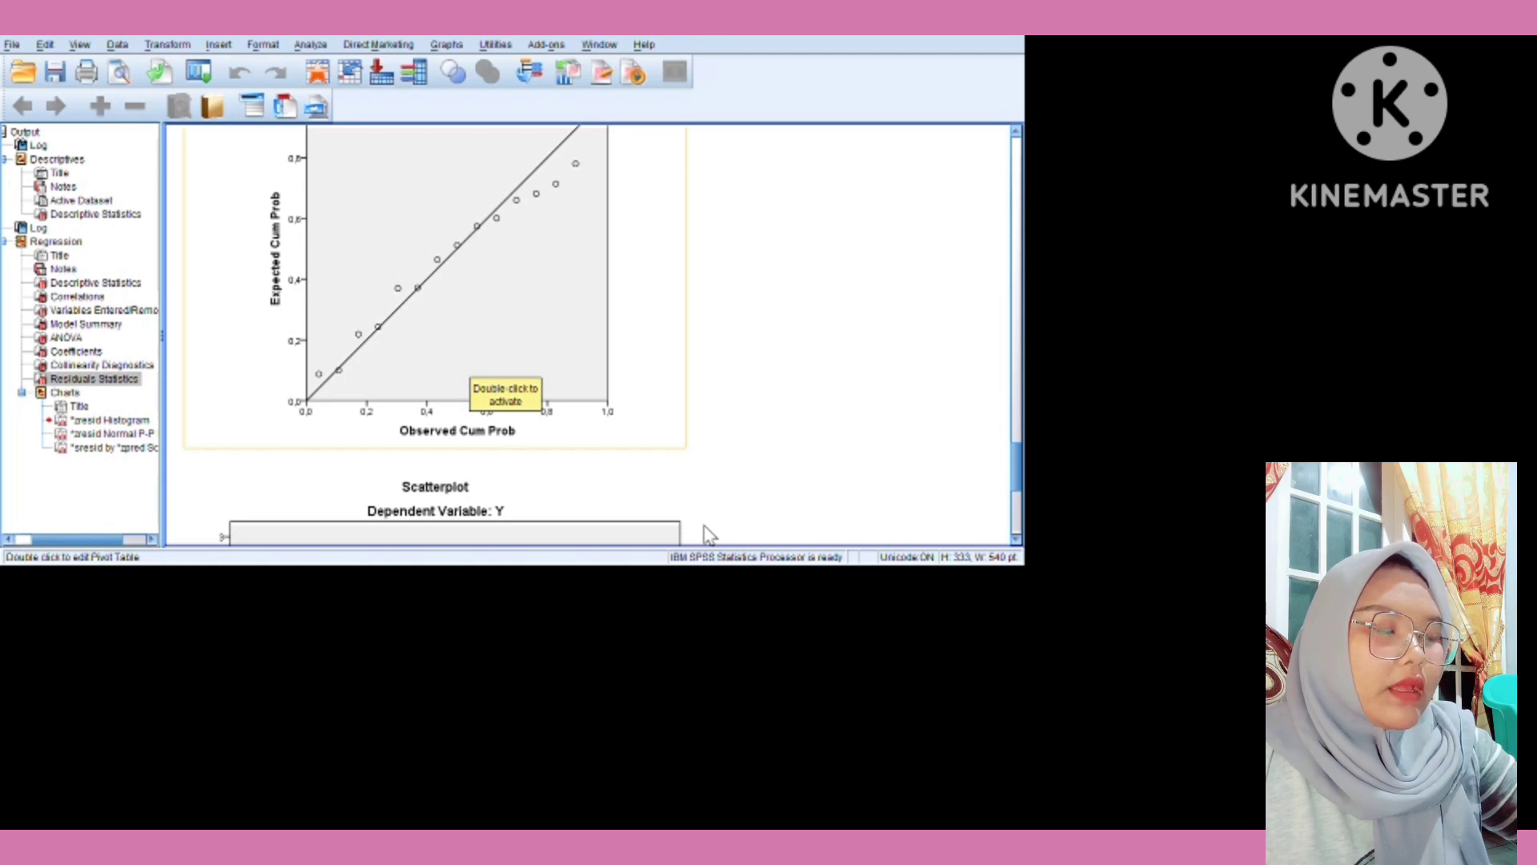
{"action": "scroll", "coordinate": [705, 535], "scroll_direction": "down", "scroll_amount": 4}
{"action": "scroll", "coordinate": [705, 535], "scroll_direction": "down", "scroll_amount": 5}
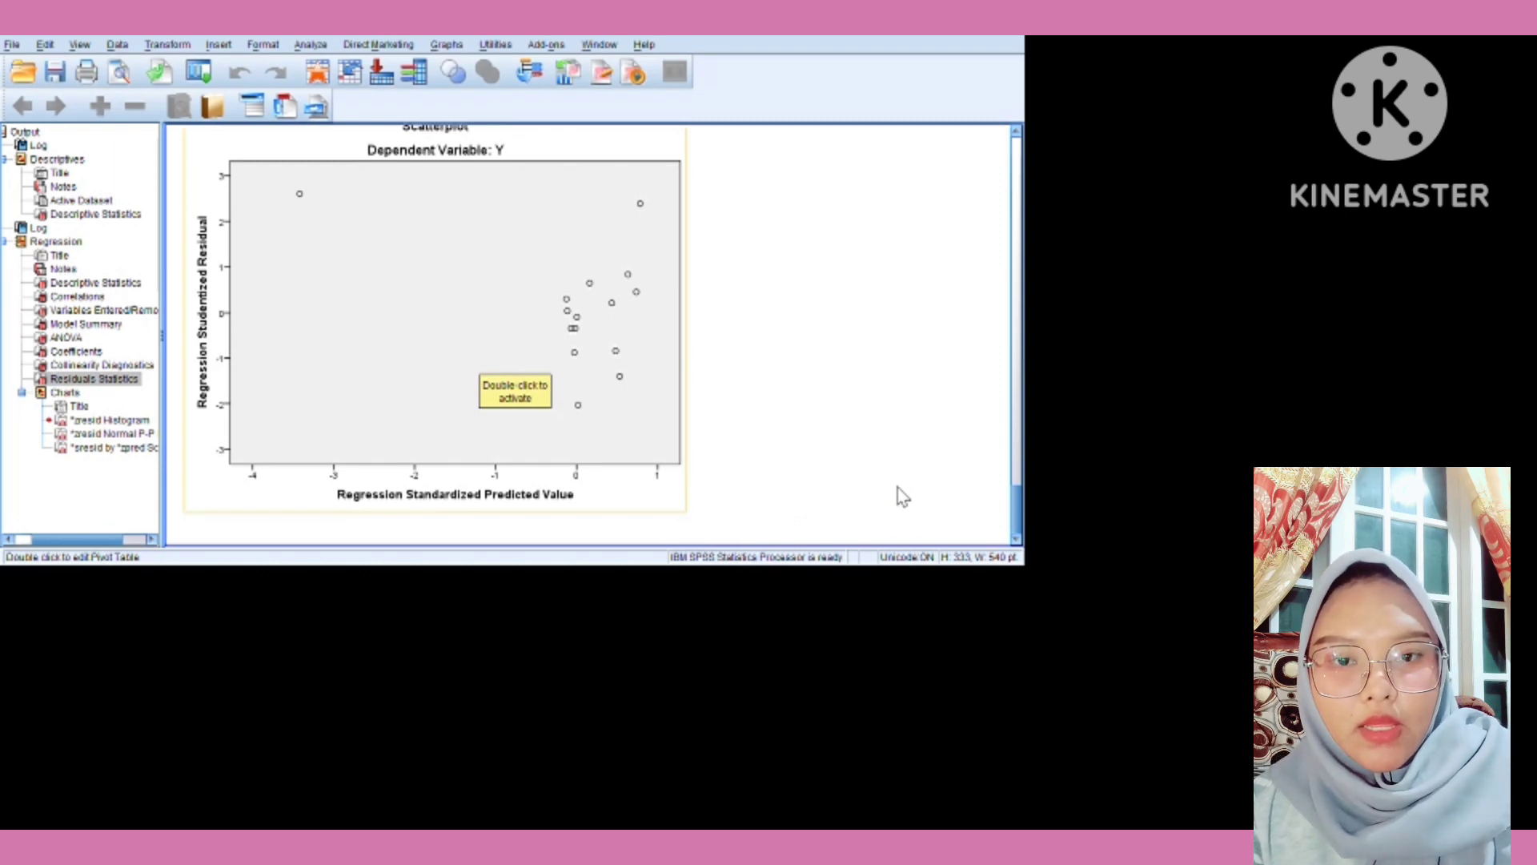
{"action": "scroll", "coordinate": [898, 490], "scroll_direction": "up", "scroll_amount": 3}
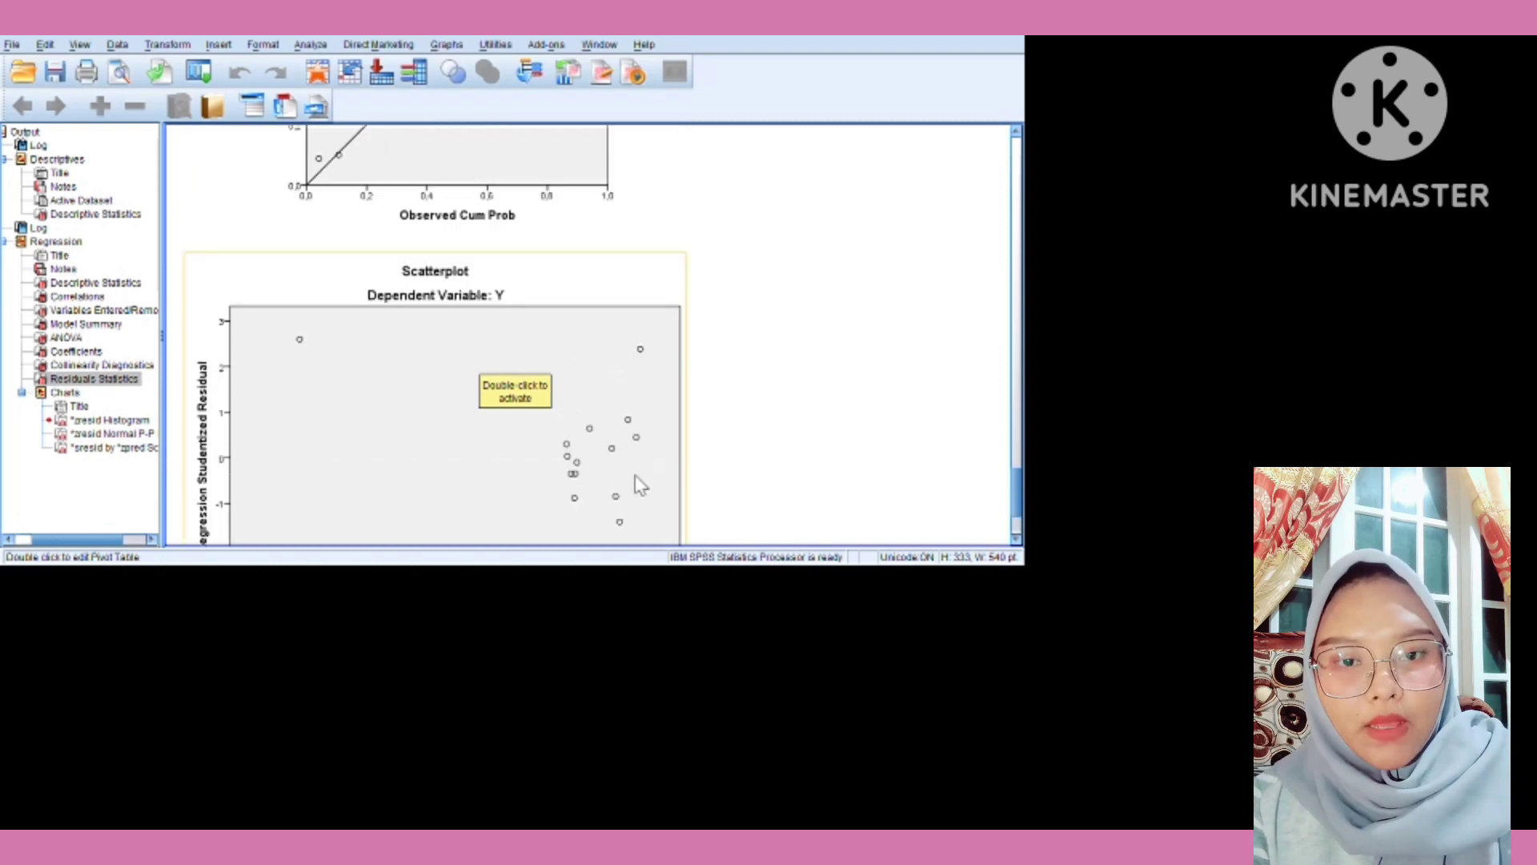
{"action": "scroll", "coordinate": [641, 485], "scroll_direction": "down", "scroll_amount": 3}
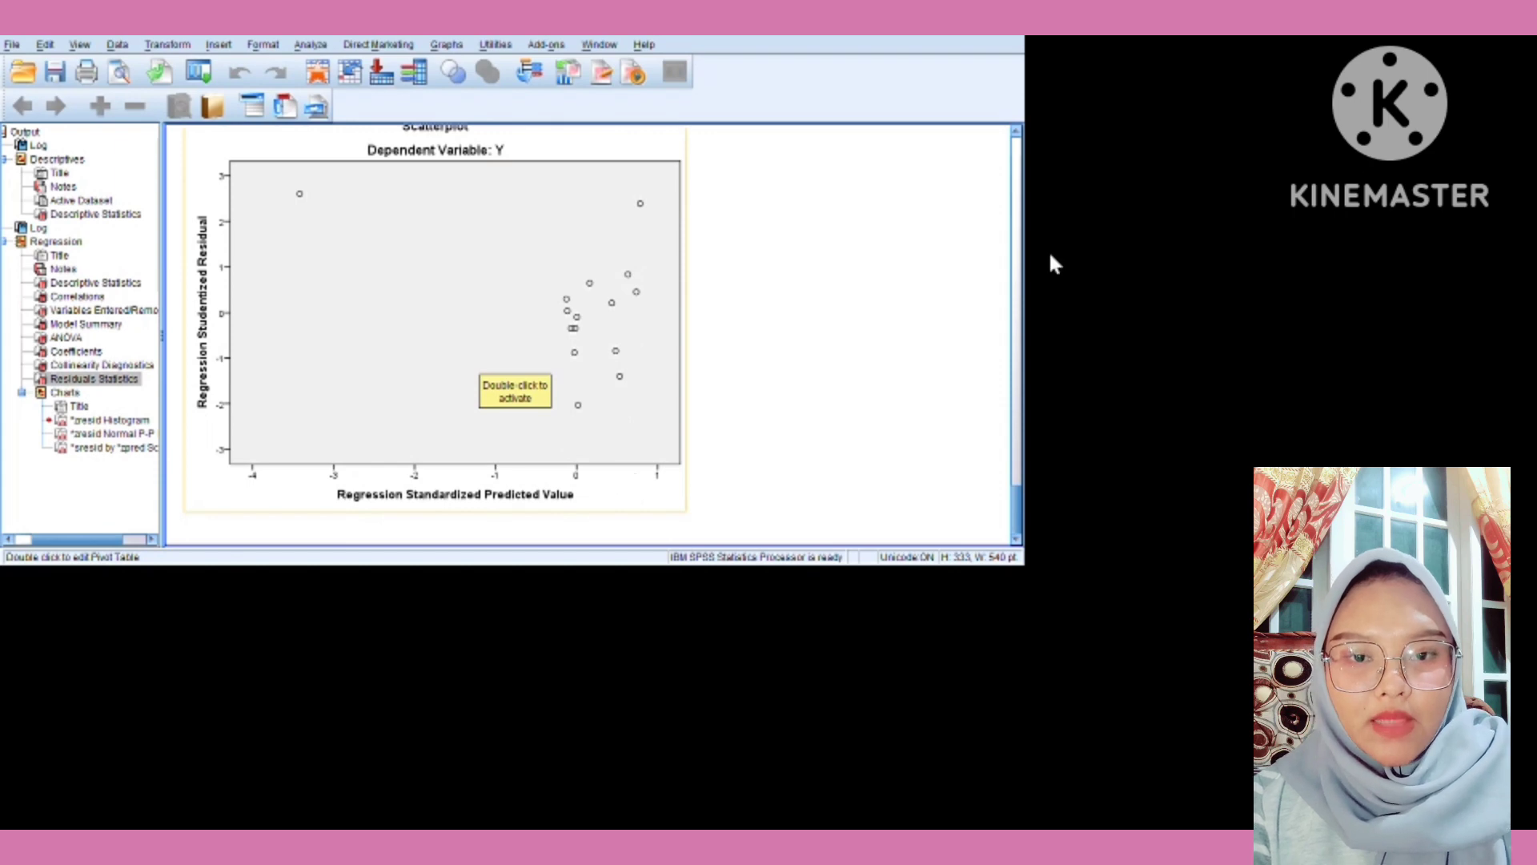